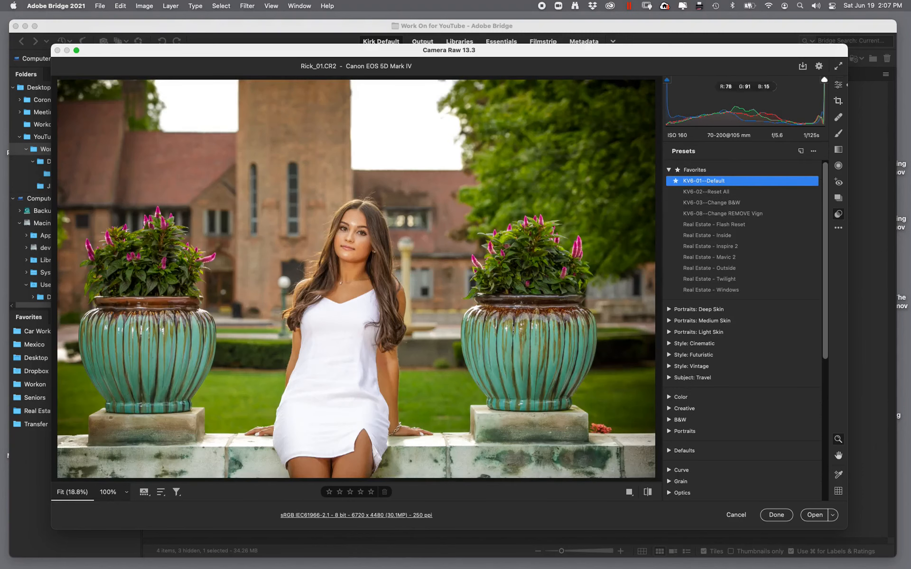
- In Camera Raw, set Highlights to -36, Whites to -22, Shadows to +68 and Blacks to +49 for Rick_01
click(839, 85)
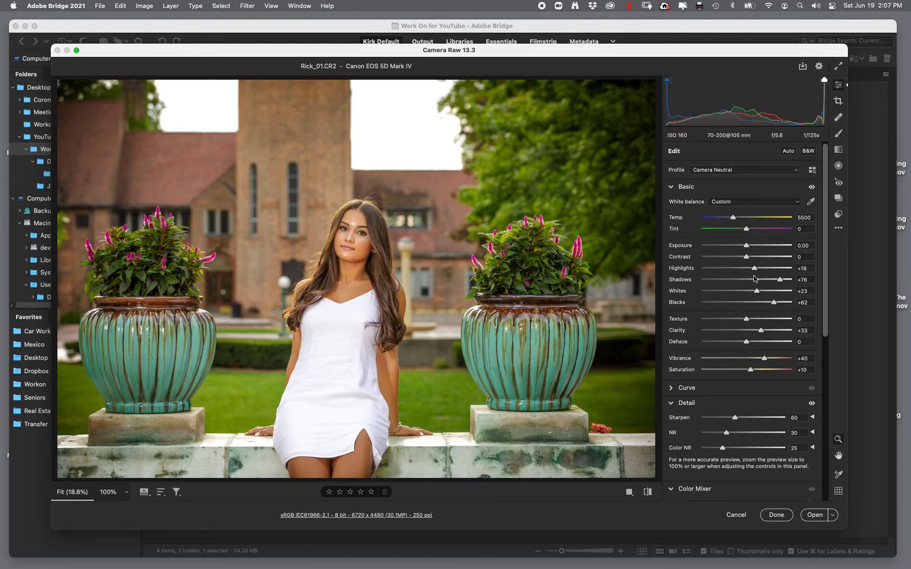
drag(755, 268, 746, 291)
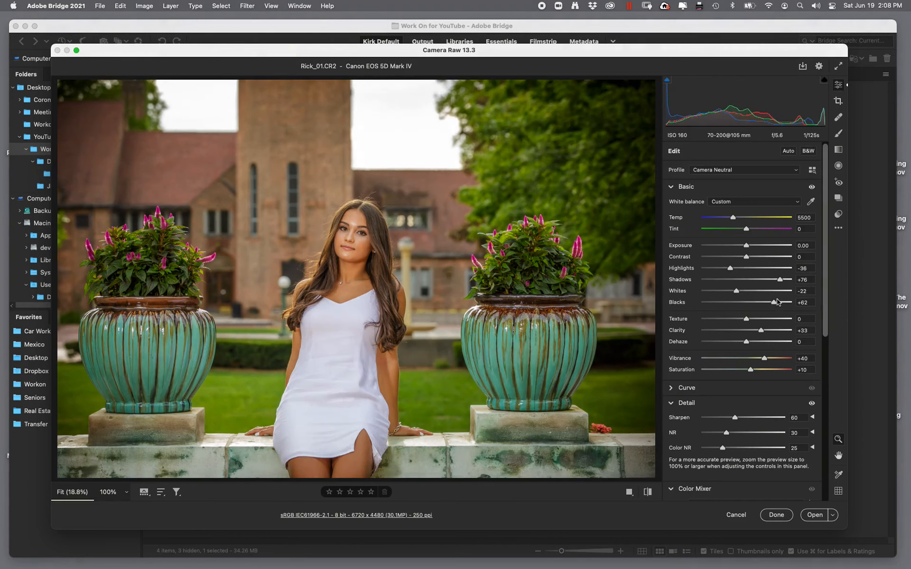
drag(773, 303, 775, 280)
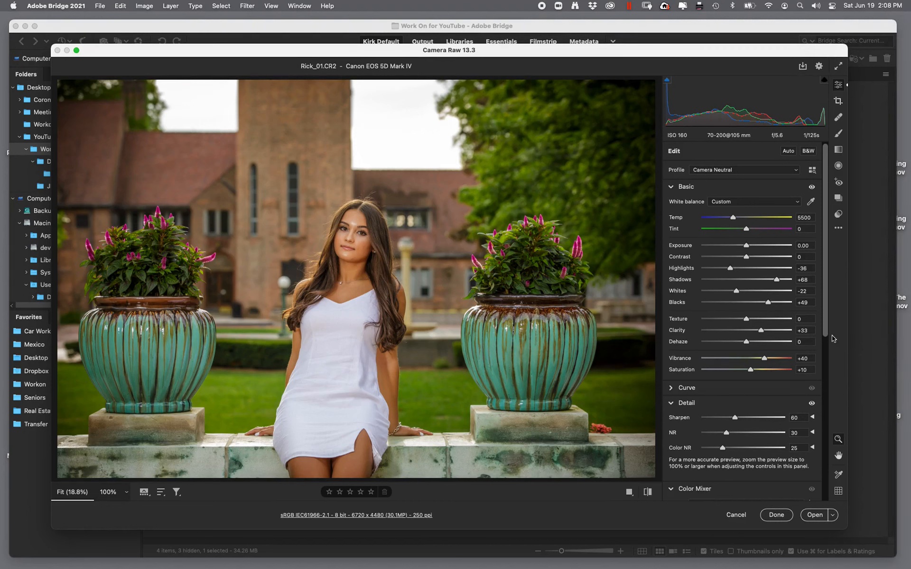
- In the Color Mixer, lower the Blues saturation and raise the Blues luminance to +100, then apply the edits
scroll(737, 357, down, 10)
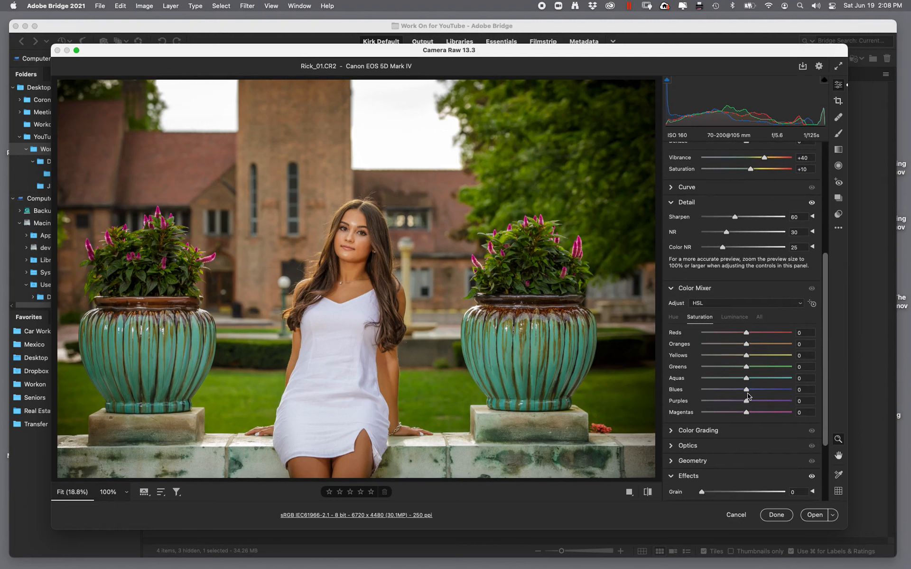
drag(747, 390, 664, 404)
click(736, 319)
drag(748, 390, 828, 390)
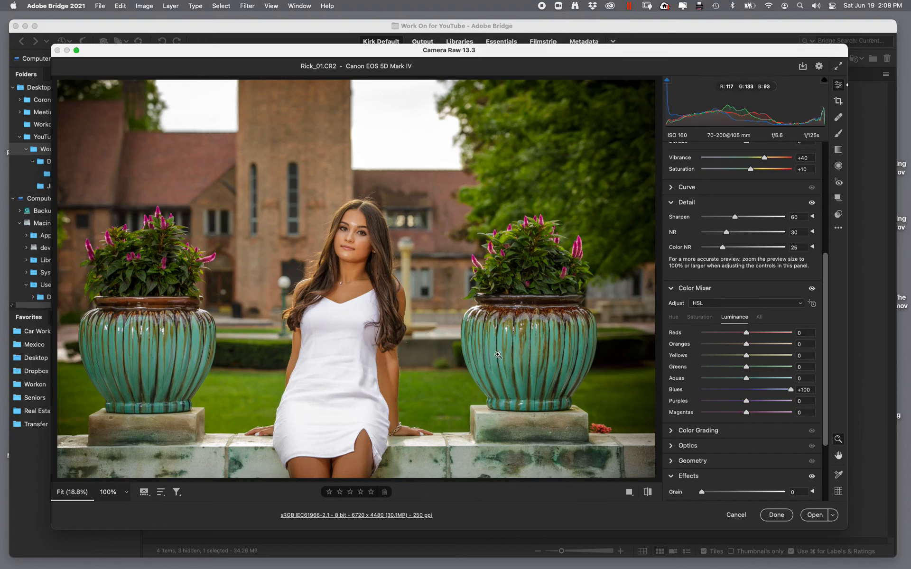
click(777, 520)
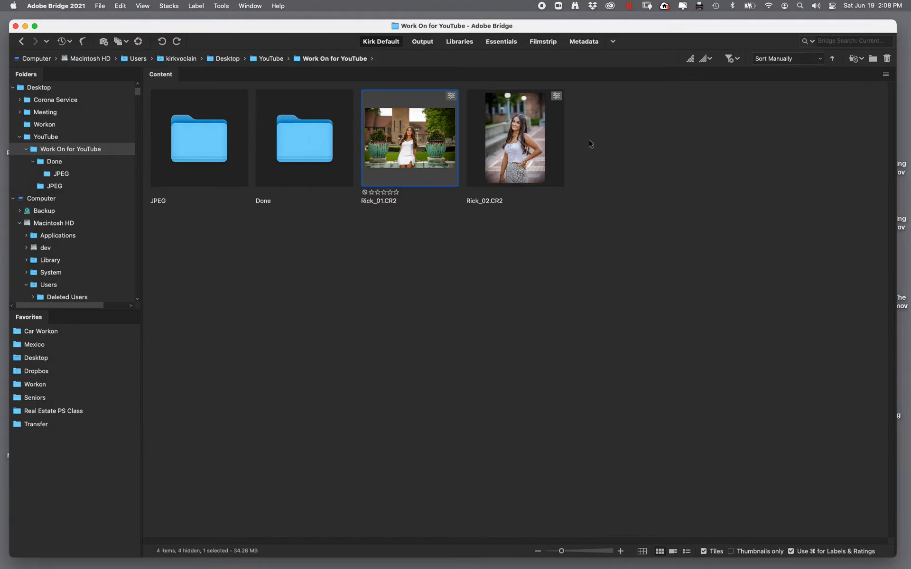
- Open Rick_02 in Camera Raw and compare its current settings against the original on the face
double_click(521, 153)
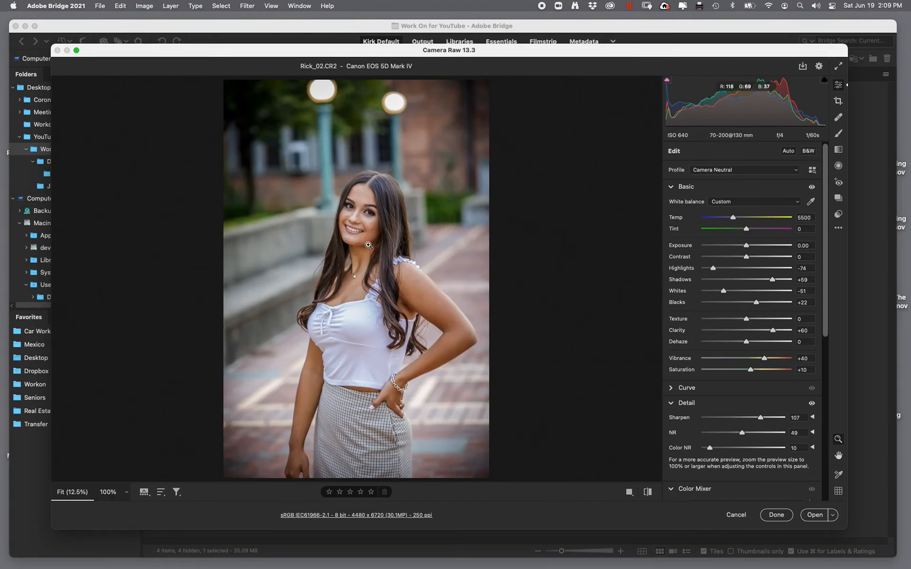
drag(340, 194, 459, 345)
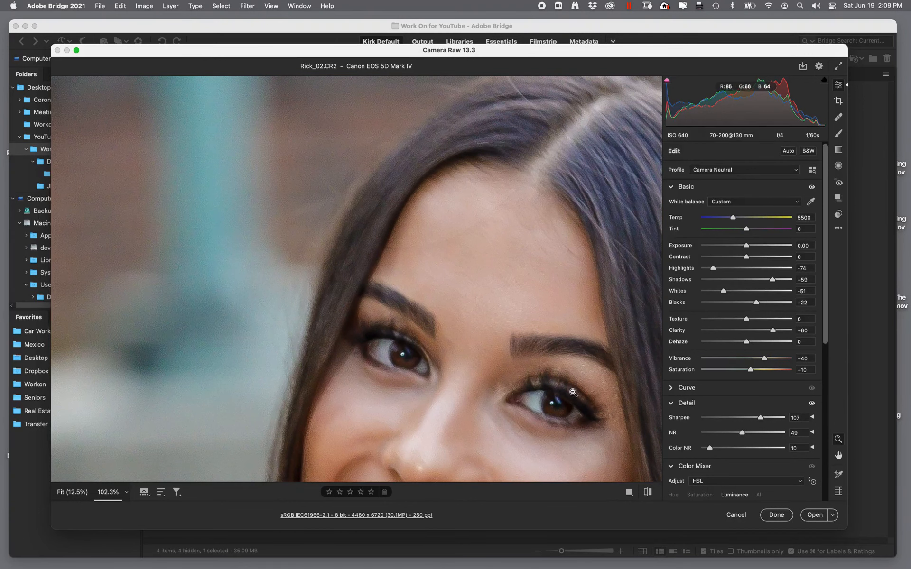
click(648, 493)
click(646, 494)
click(648, 494)
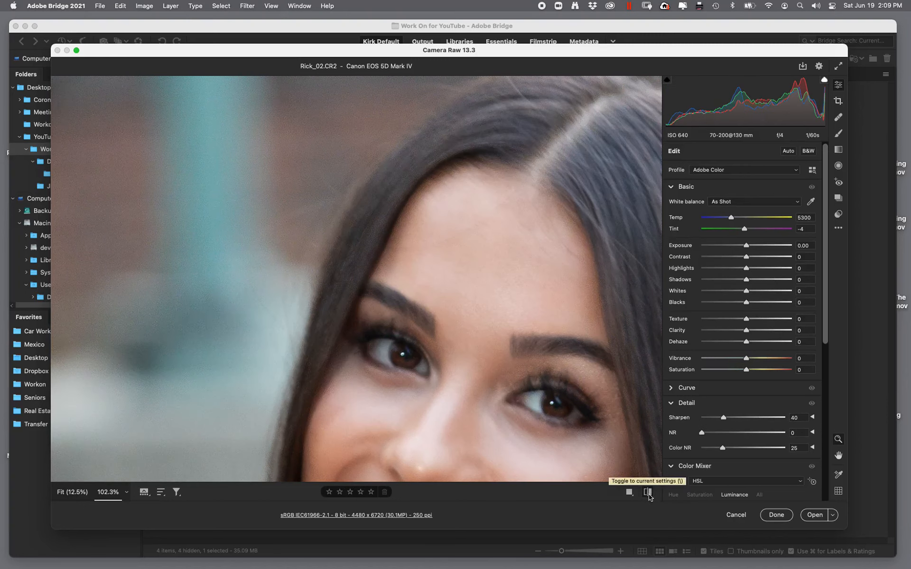
click(648, 494)
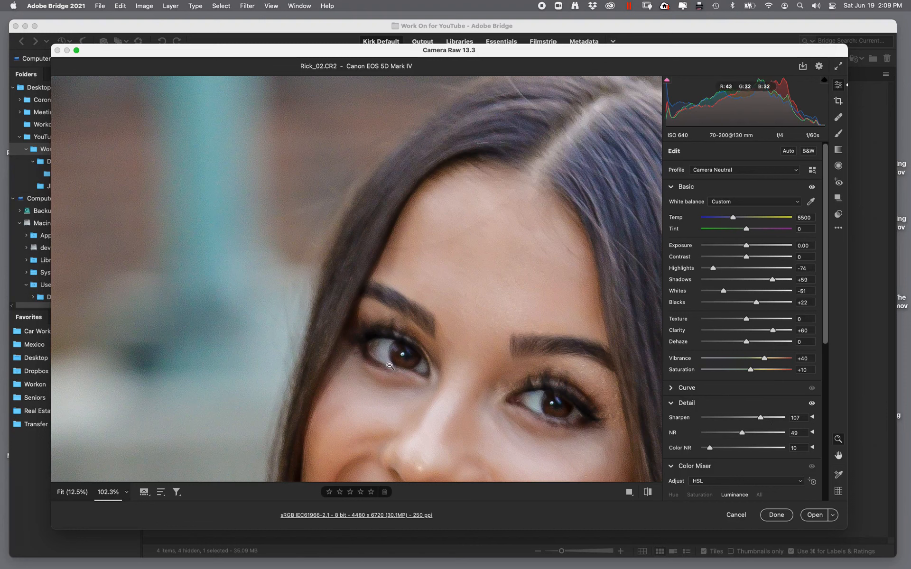
click(778, 515)
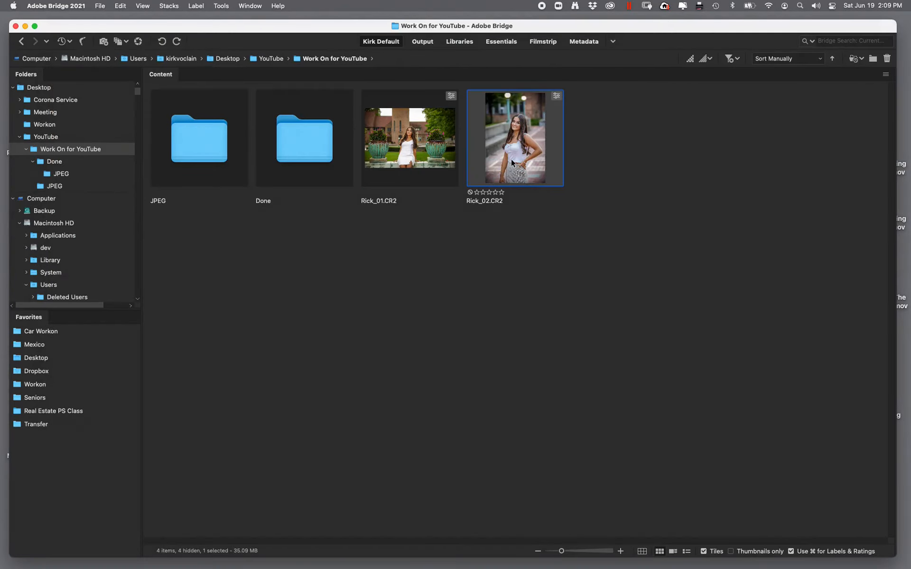
- Select both raw images and launch the Photoshop Image Processor on them
click(409, 165)
shift+click(523, 151)
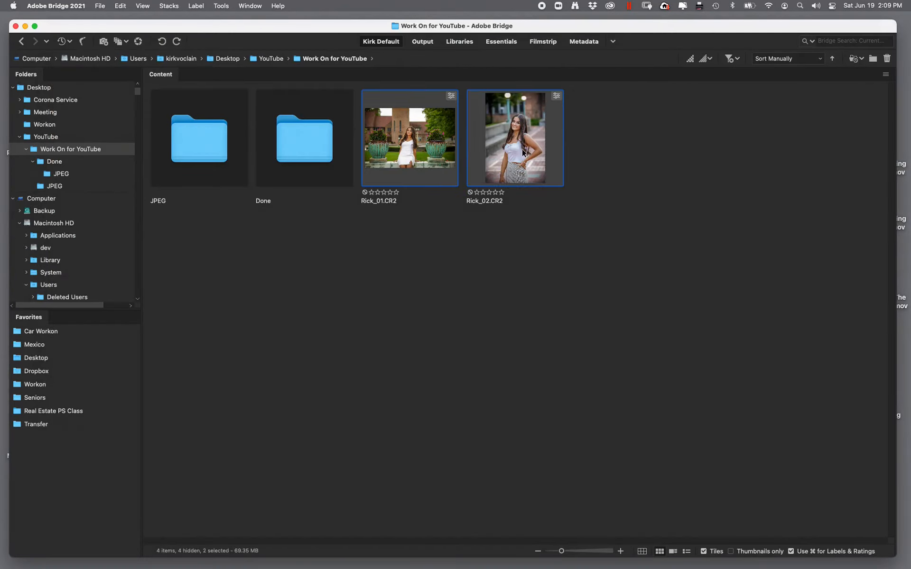
click(219, 7)
mouse_move(227, 131)
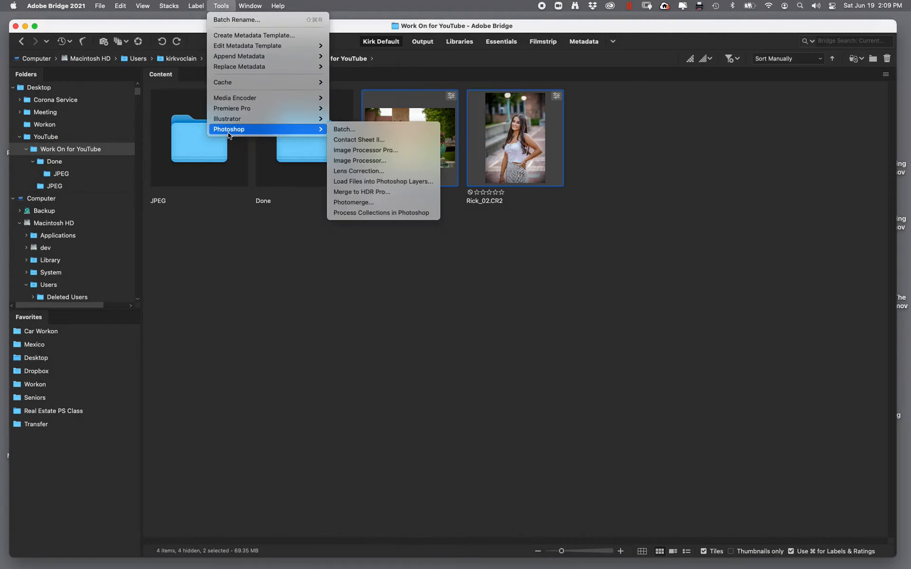
click(401, 162)
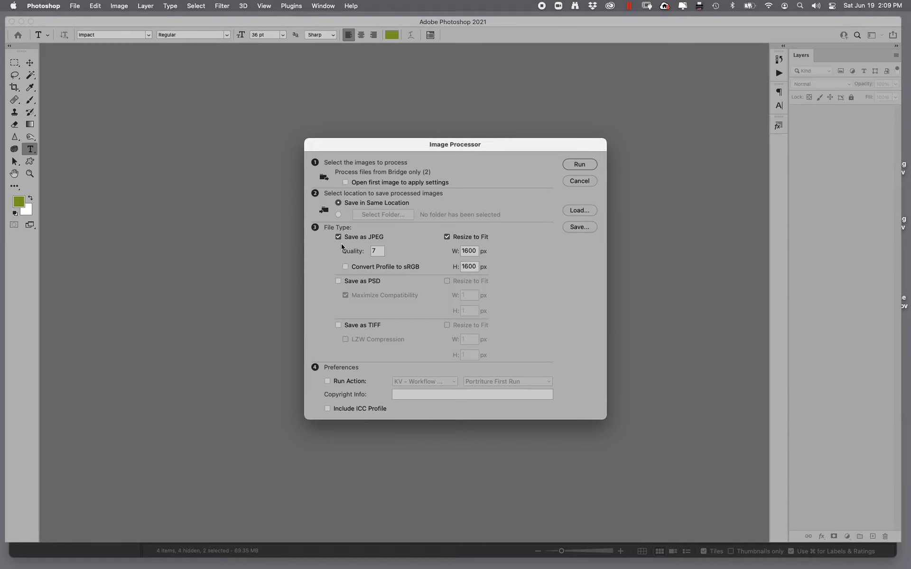
- Process them as JPEG quality 12 without resizing, converted to sRGB, running the Portriture First Run action
click(380, 251)
click(447, 236)
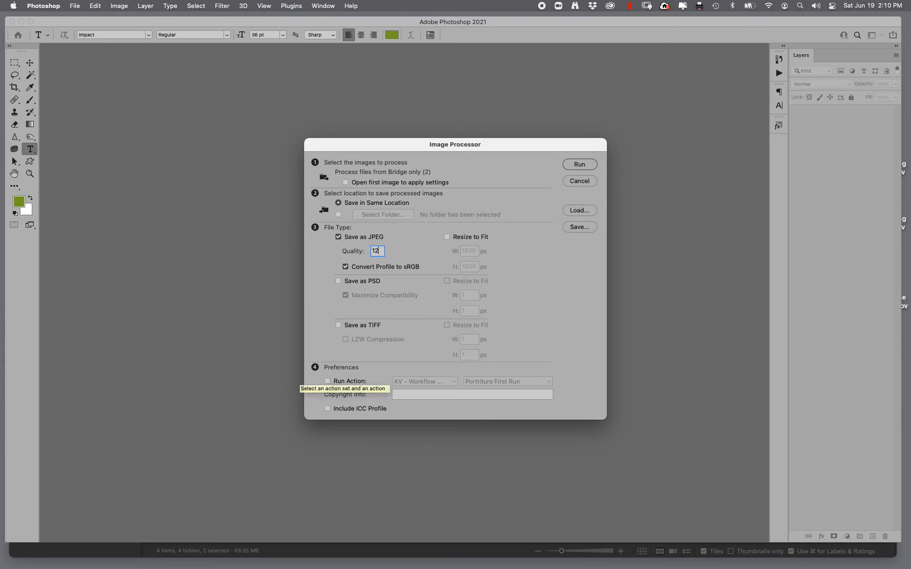
click(327, 381)
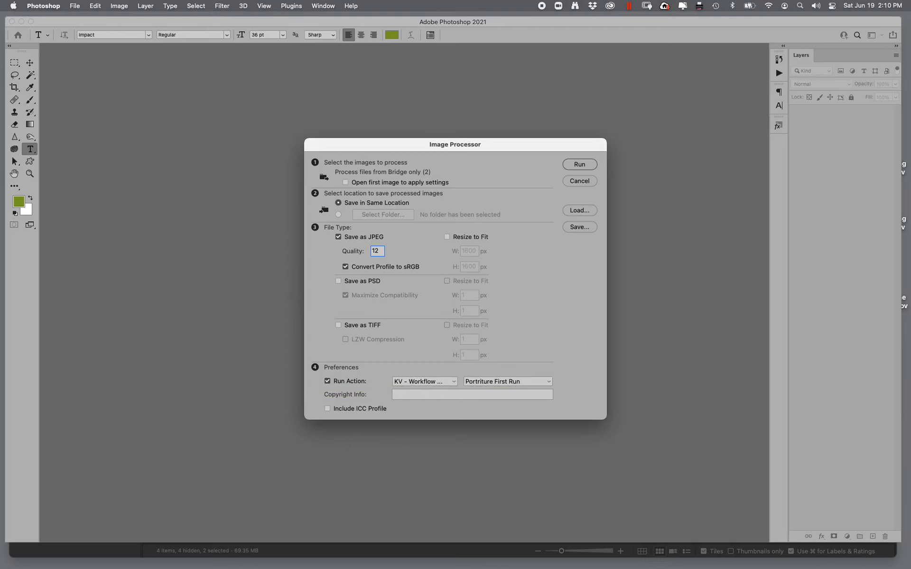
key(Return)
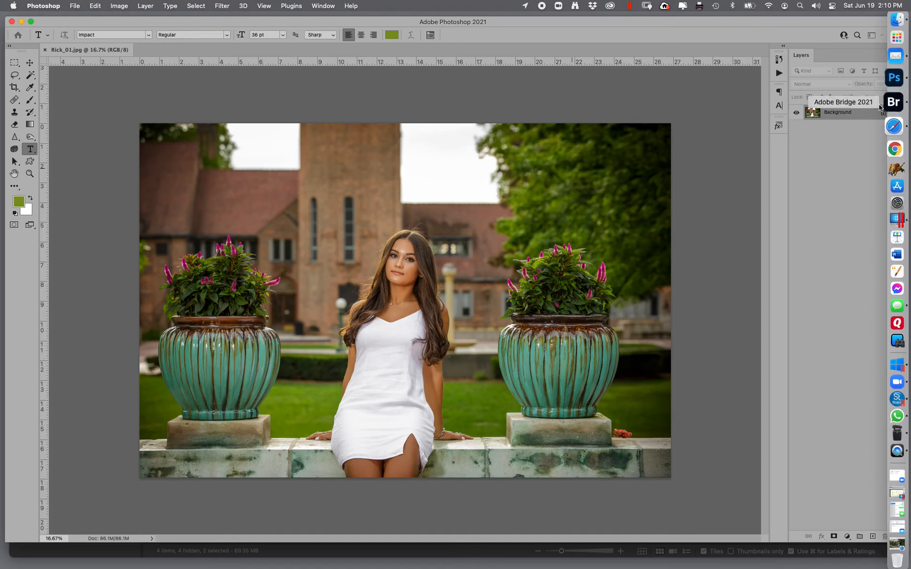
- Switch back to Bridge and browse the folders to locate the processed JPEG files
click(894, 101)
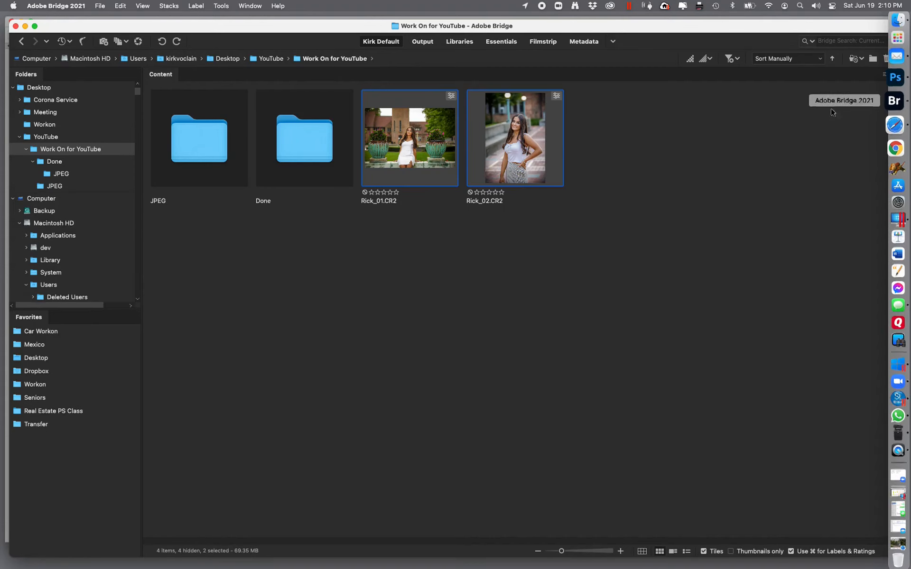
double_click(300, 152)
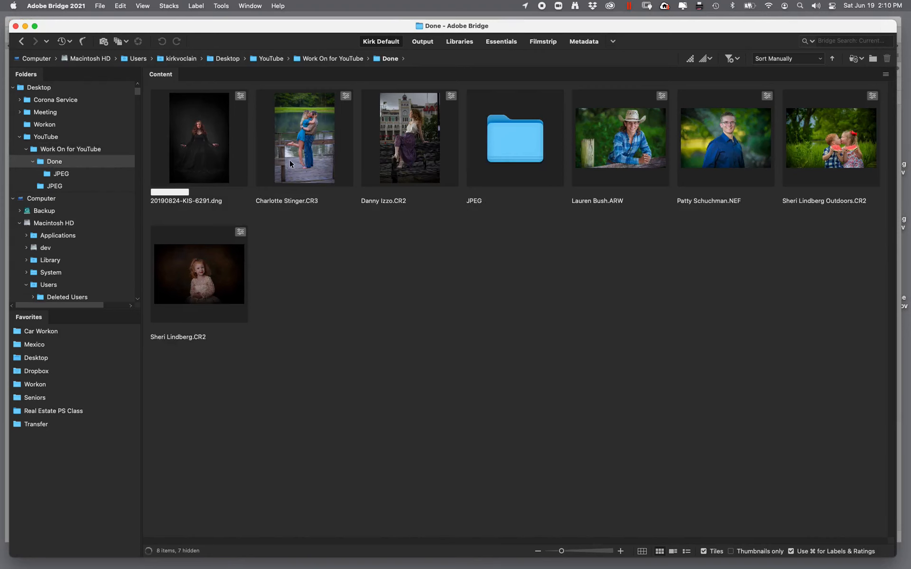
double_click(304, 161)
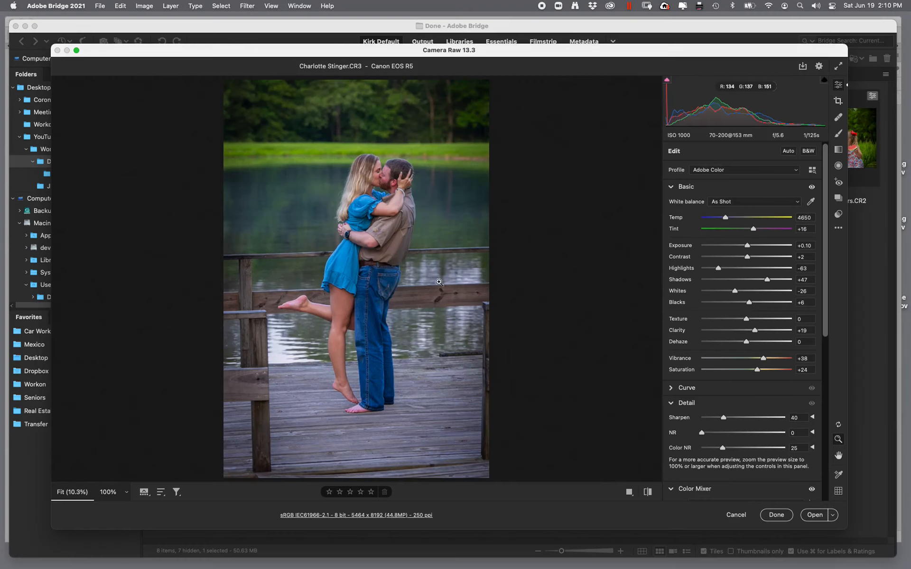
click(736, 515)
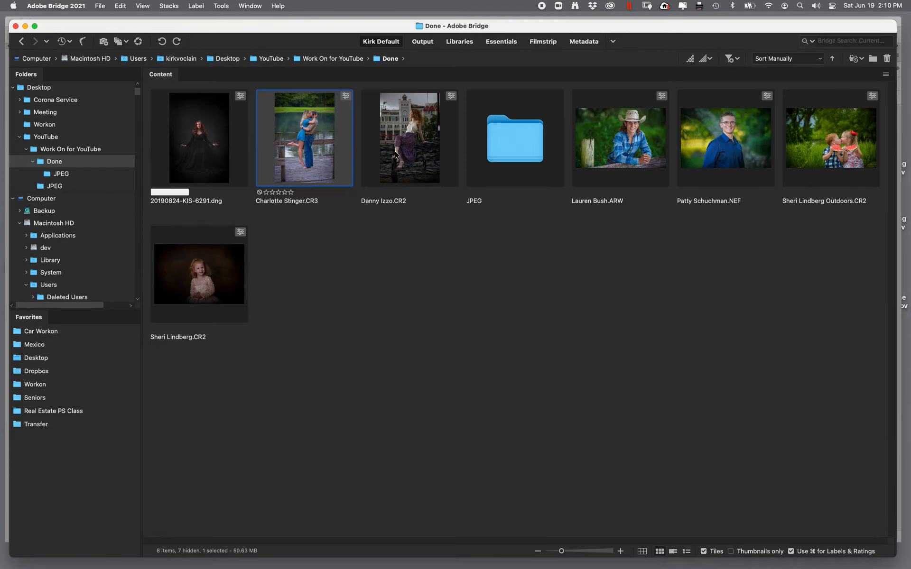
click(64, 175)
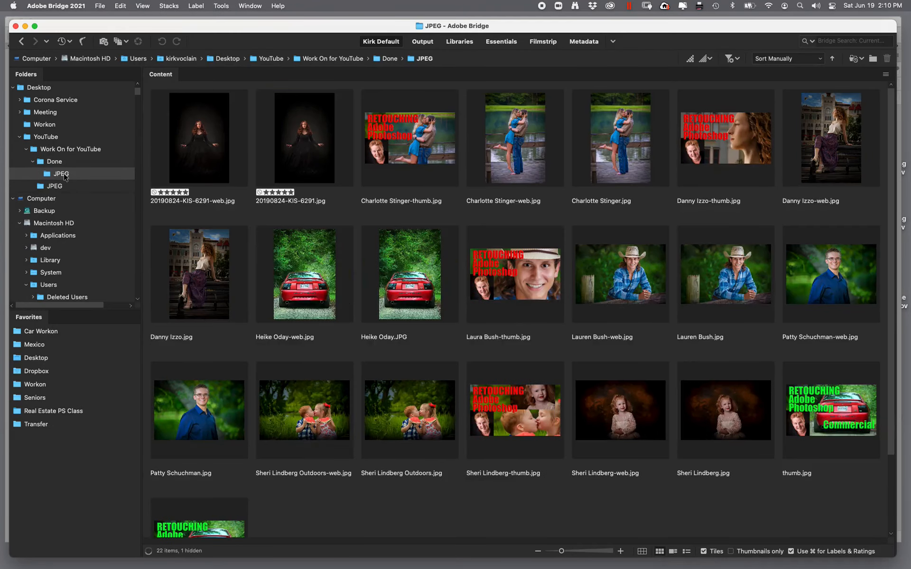
click(57, 187)
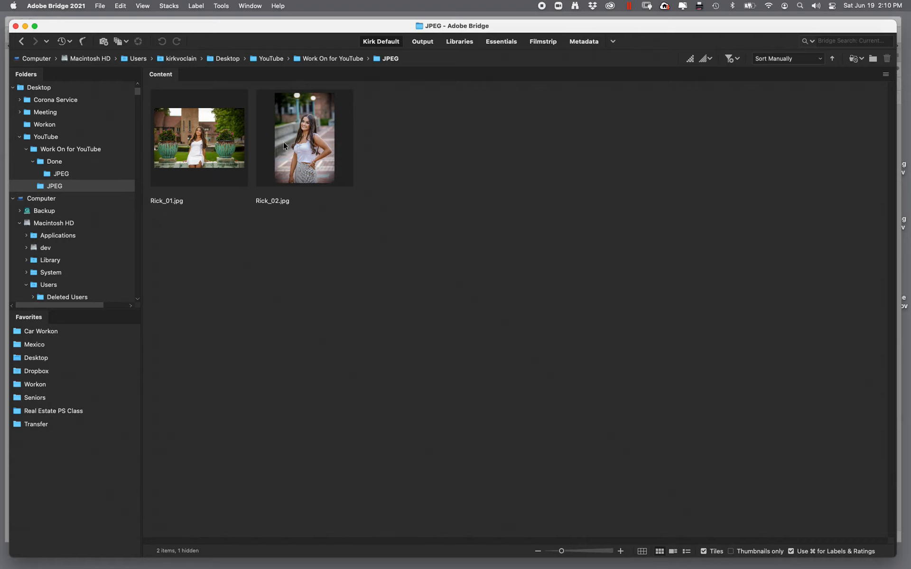
- Open Rick_02.jpg in Photoshop and apply Unsharp Mask with 131% amount and 2.9 pixel radius
double_click(307, 137)
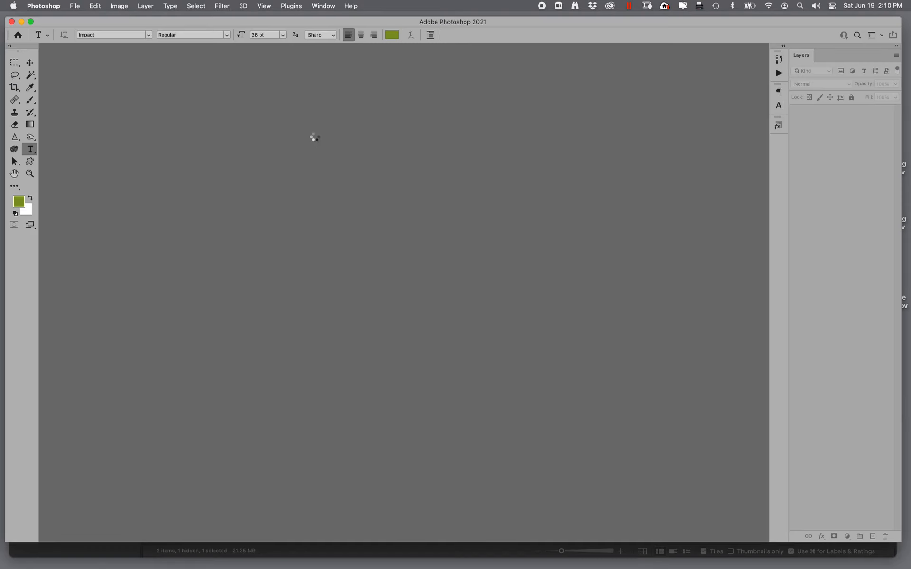
click(30, 175)
drag(418, 168, 524, 285)
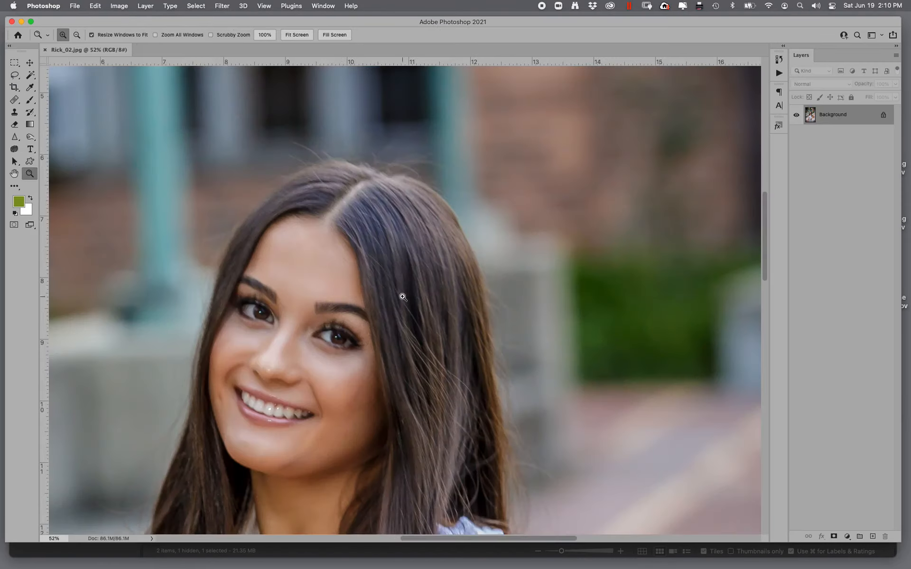
drag(196, 255, 392, 464)
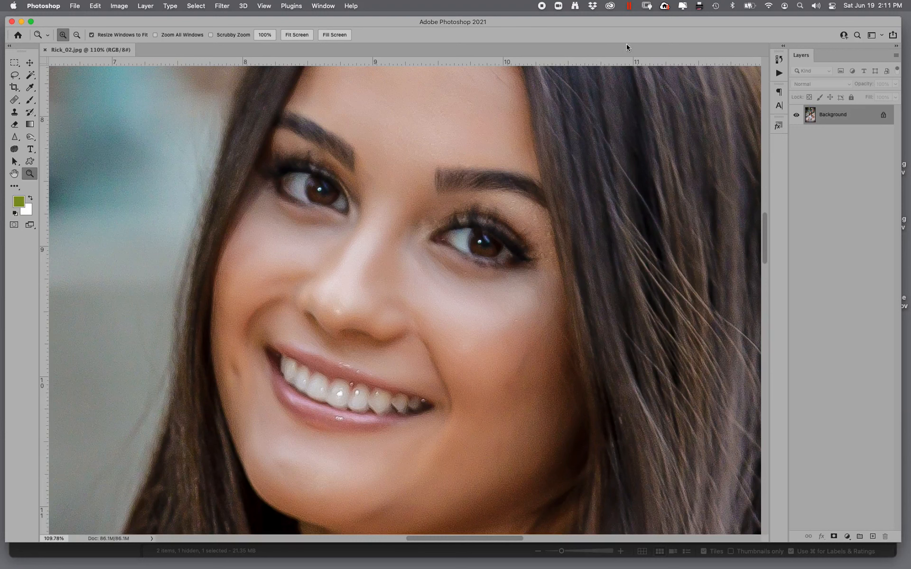
click(219, 7)
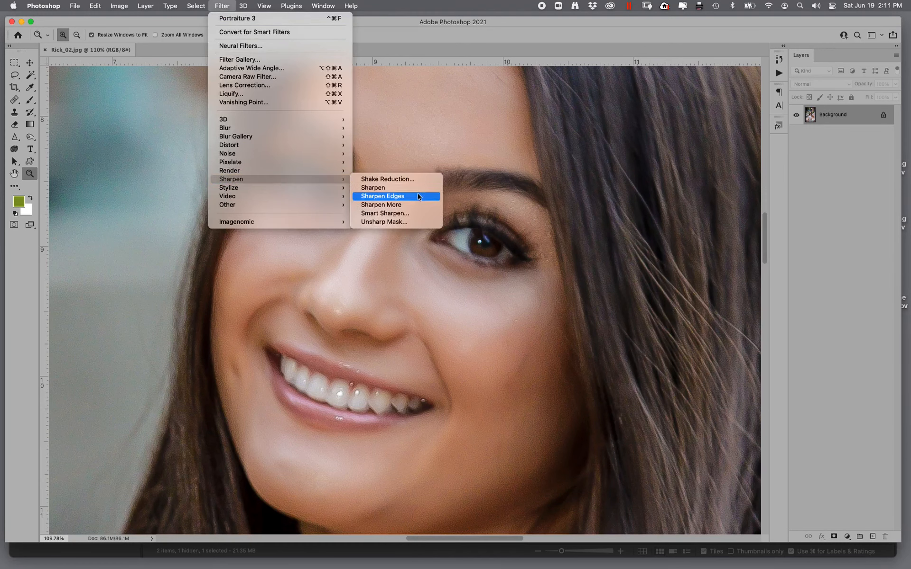
click(372, 224)
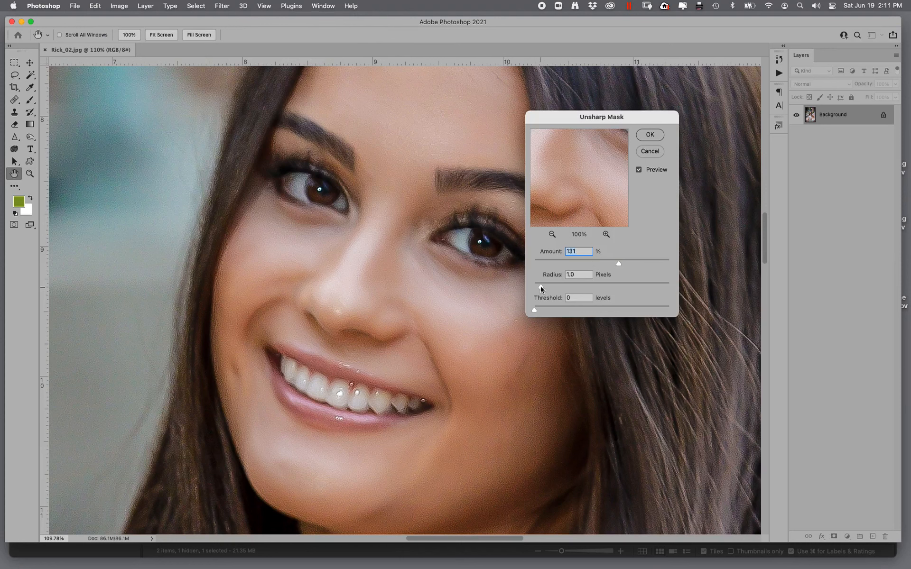
drag(536, 289, 554, 285)
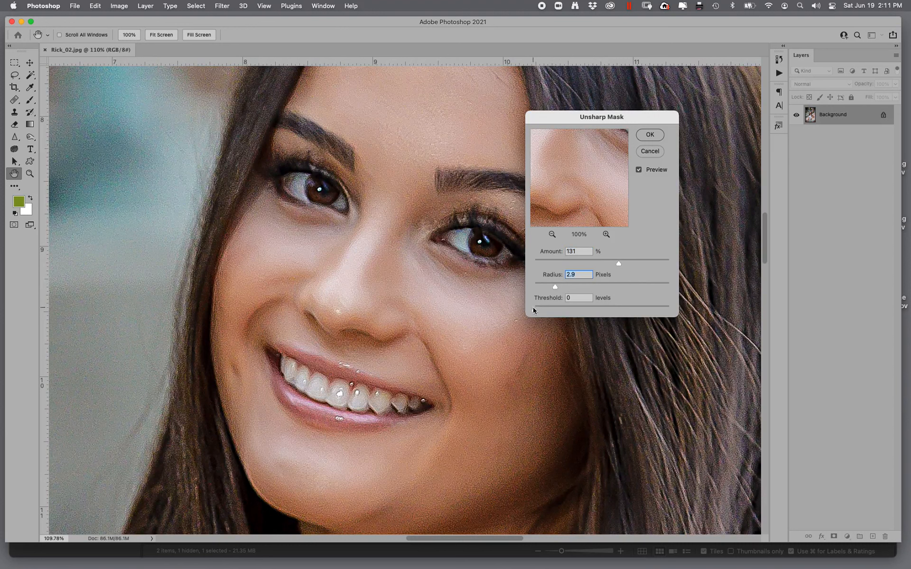
drag(535, 307, 545, 309)
click(657, 137)
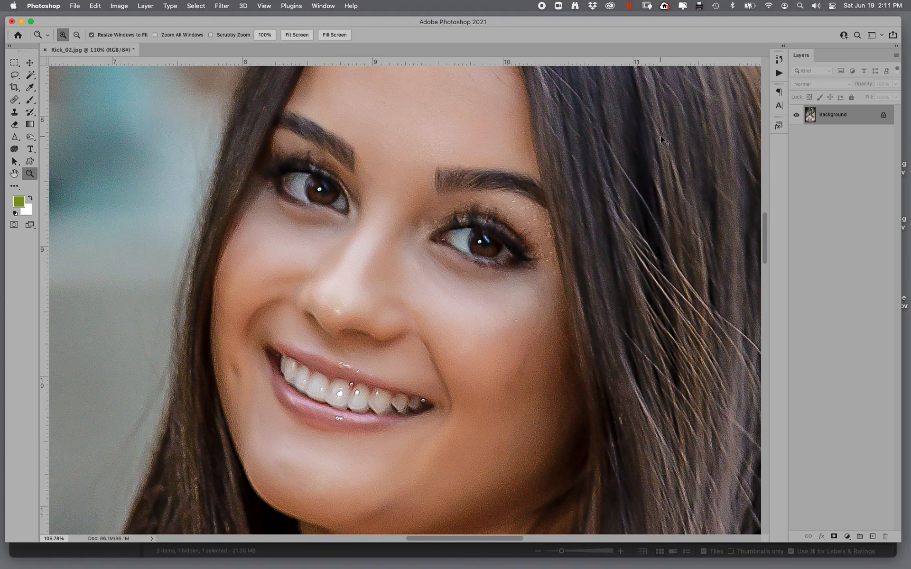
- Fade the Unsharp Mask effect to 65% opacity
key(super+shift+f)
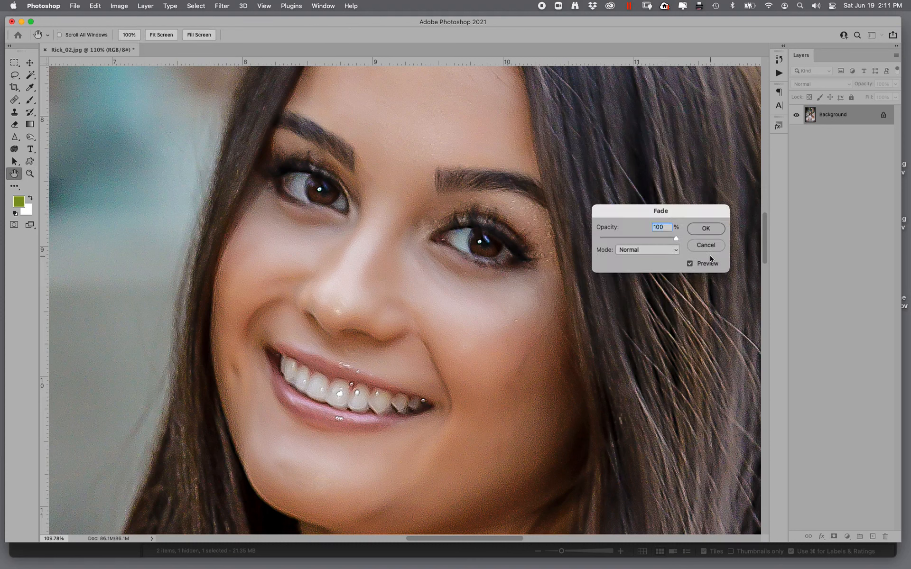
drag(676, 238, 631, 247)
click(709, 228)
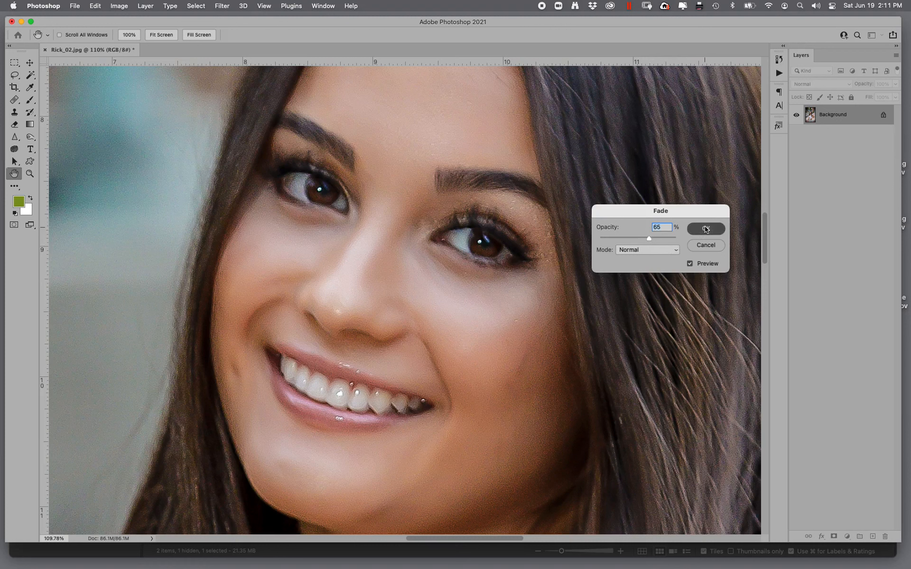
- Apply the Noiseware filter with the PORTRAIT preset to reduce noise in the image
click(226, 9)
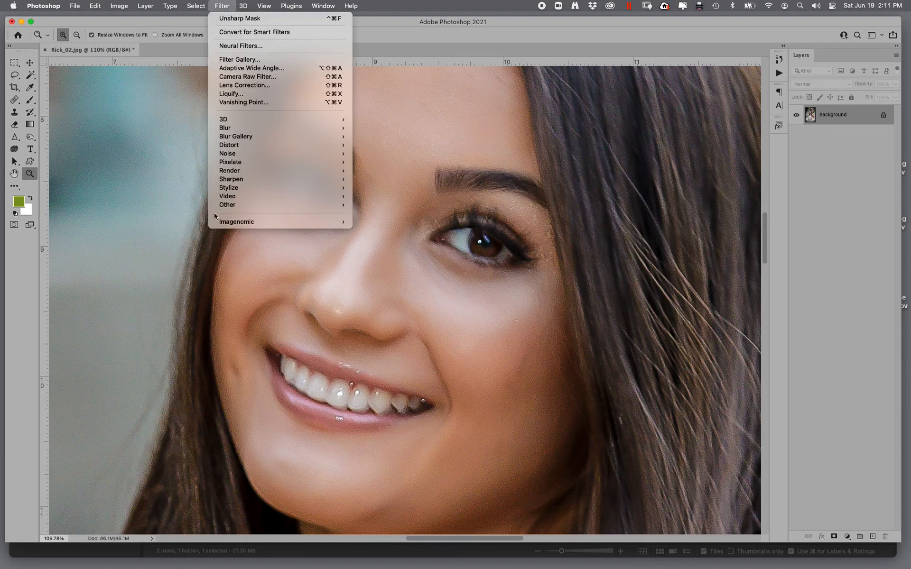
mouse_move(327, 221)
click(381, 224)
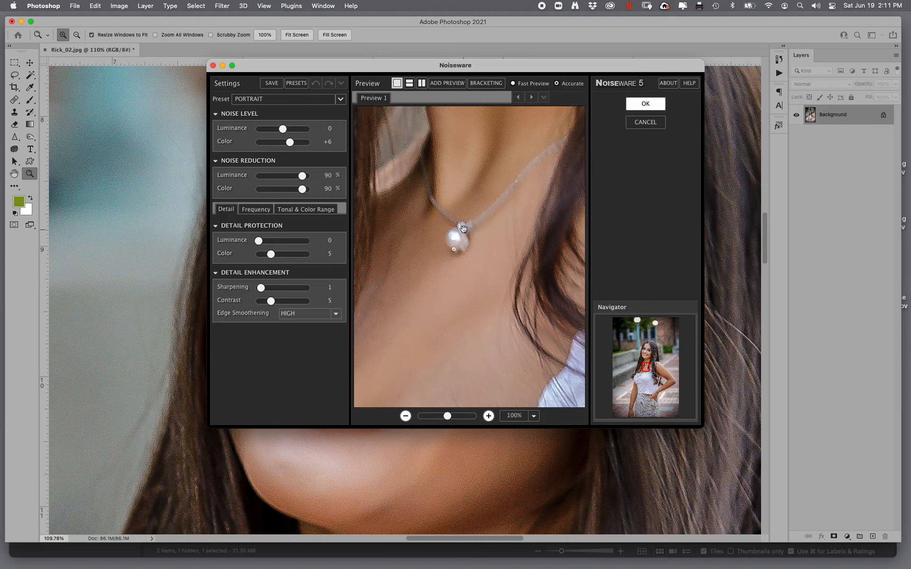
drag(473, 200, 457, 411)
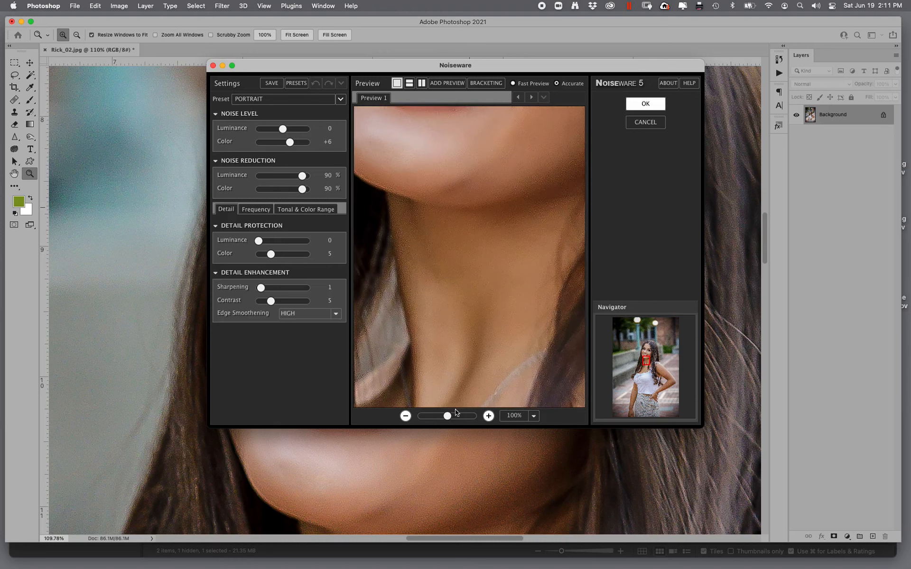
click(640, 105)
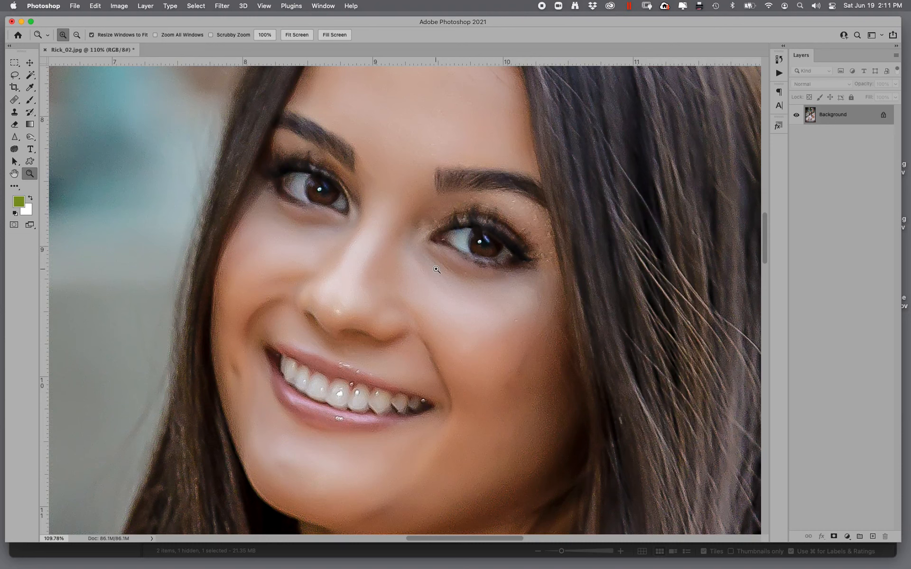
- Apply Unsharp Mask again, lowering the amount slider while keeping the 2.9 pixel radius
click(221, 7)
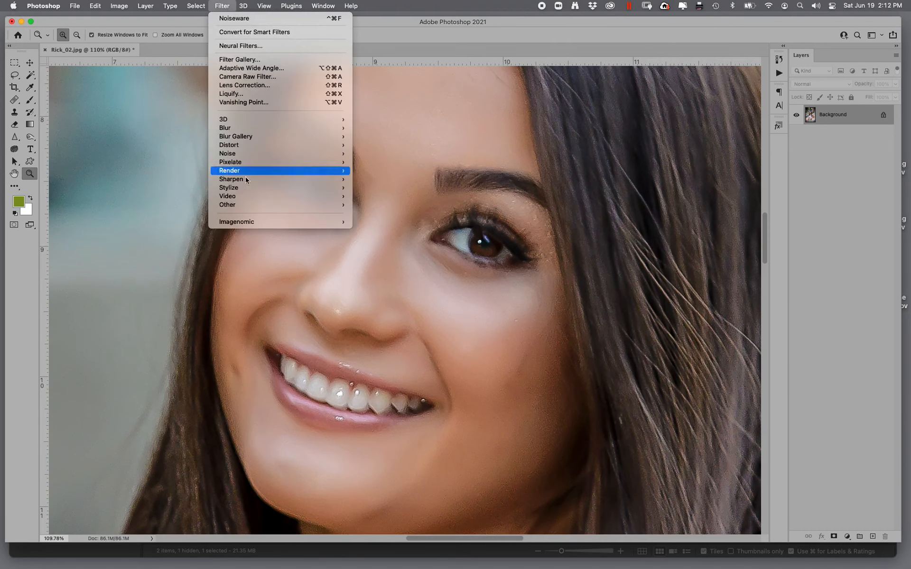
mouse_move(250, 176)
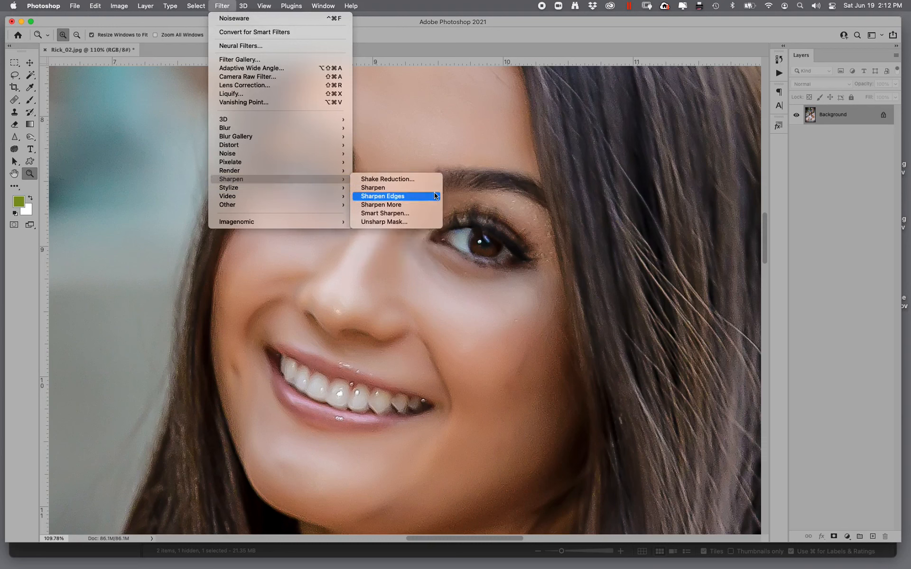
click(393, 221)
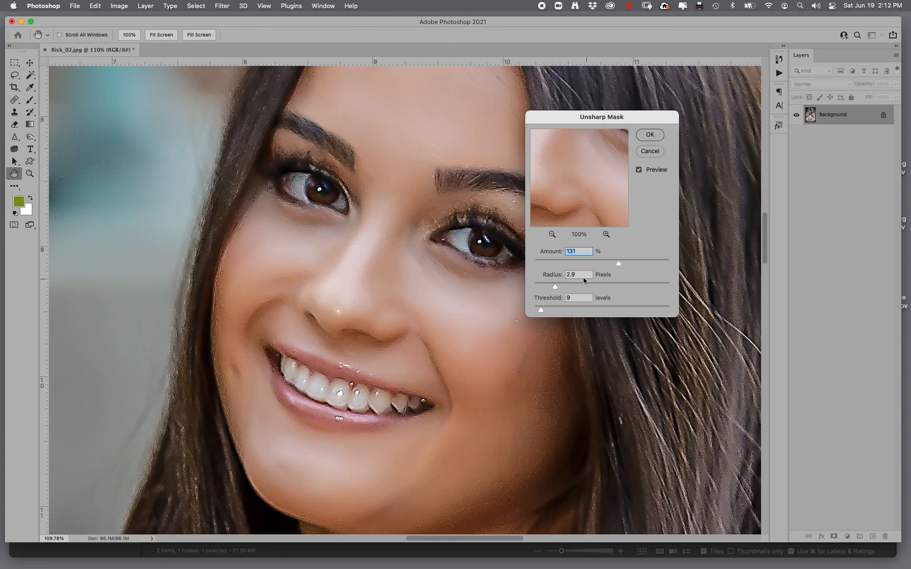
drag(616, 263, 588, 266)
click(650, 135)
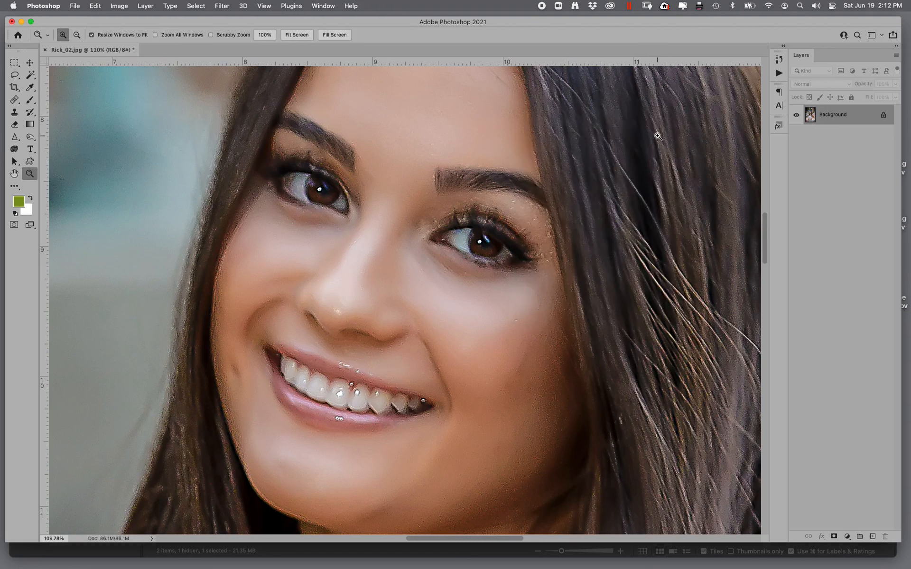
- Fade the new Unsharp Mask effect by adjusting its opacity slider, then switch to the Zoom tool
key(super+shift+f)
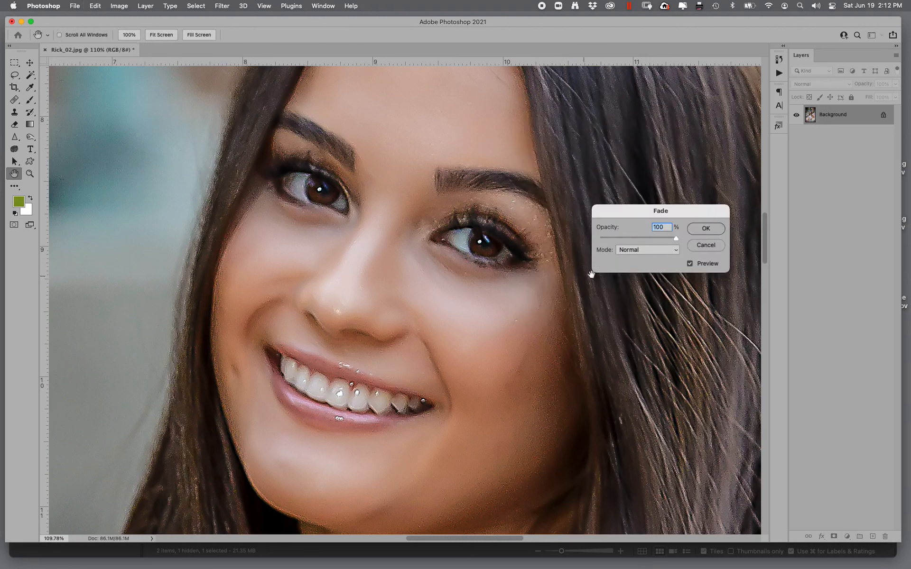
drag(617, 241, 636, 241)
click(706, 229)
key(z)
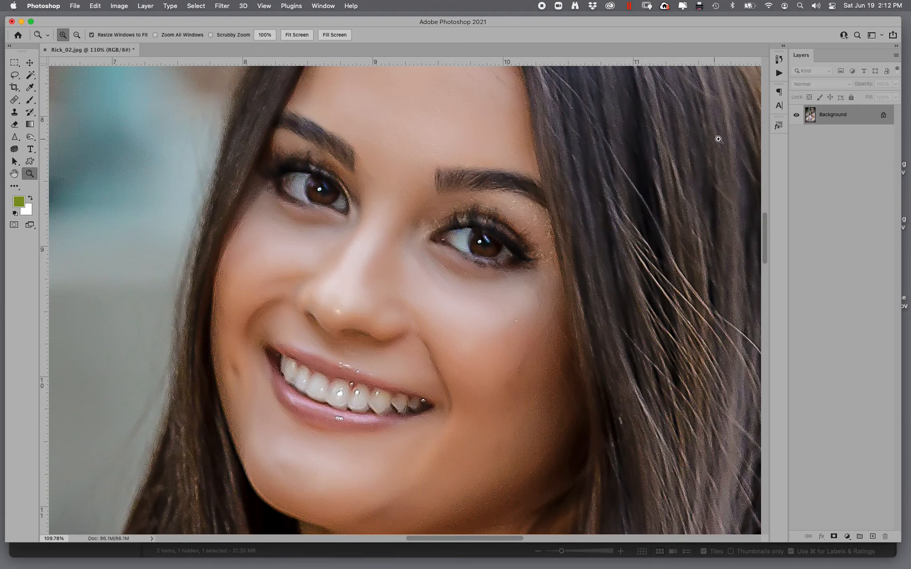
- Toggle between the original snapshot and the latest History state to compare before and after, also at full-image view
click(779, 59)
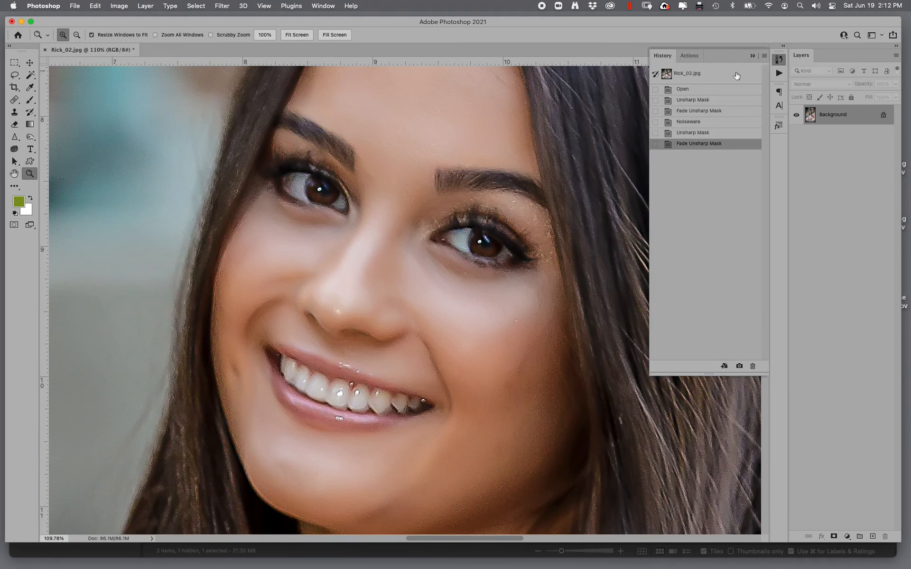
click(703, 78)
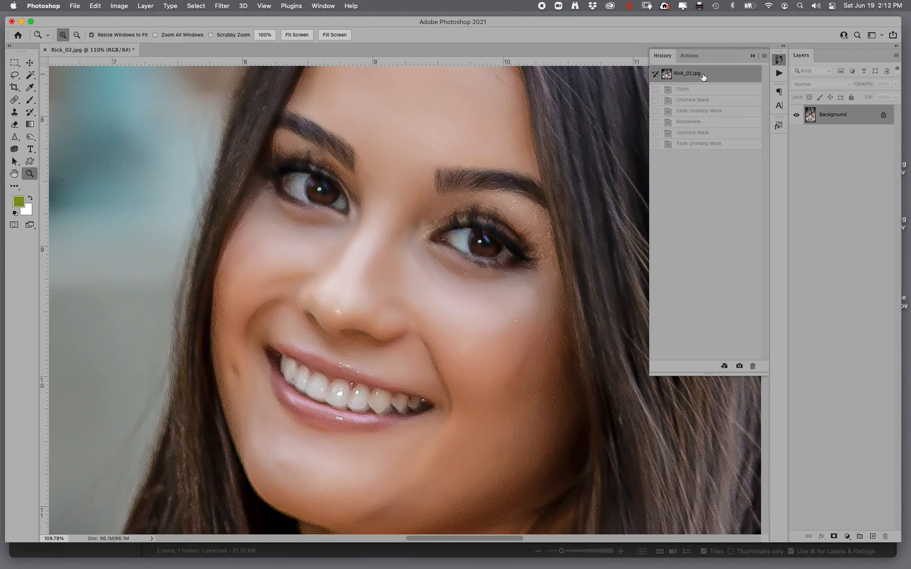
click(702, 144)
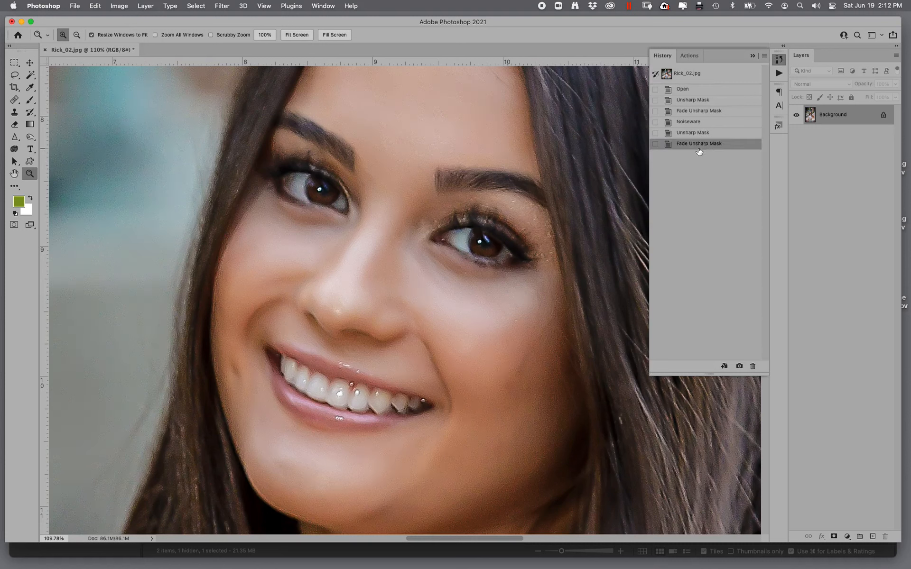
click(690, 74)
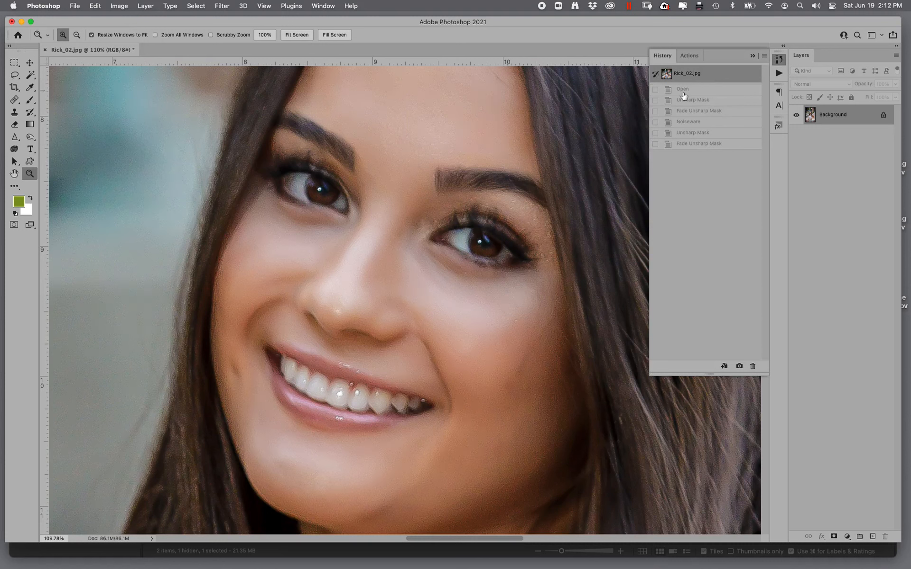
click(690, 147)
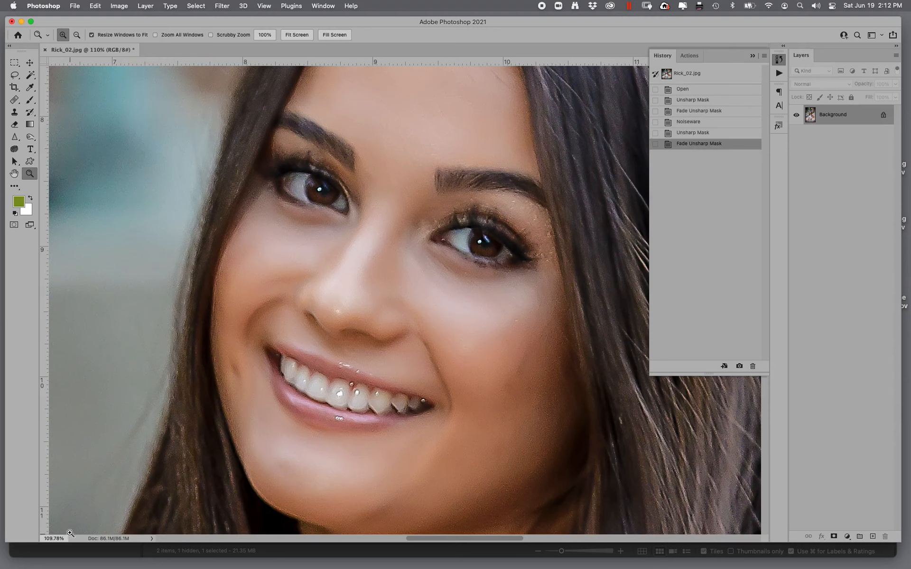
click(710, 79)
click(705, 144)
double_click(14, 174)
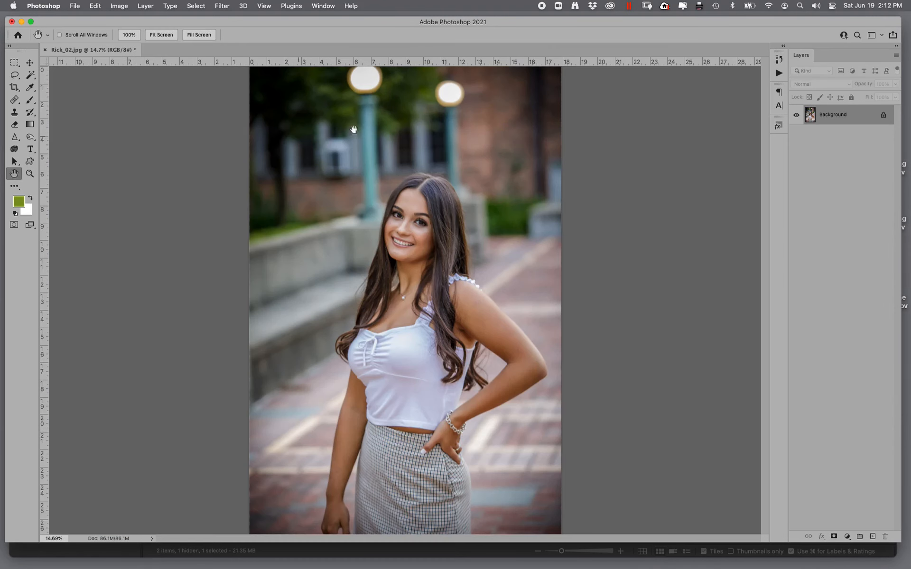
click(780, 61)
click(699, 77)
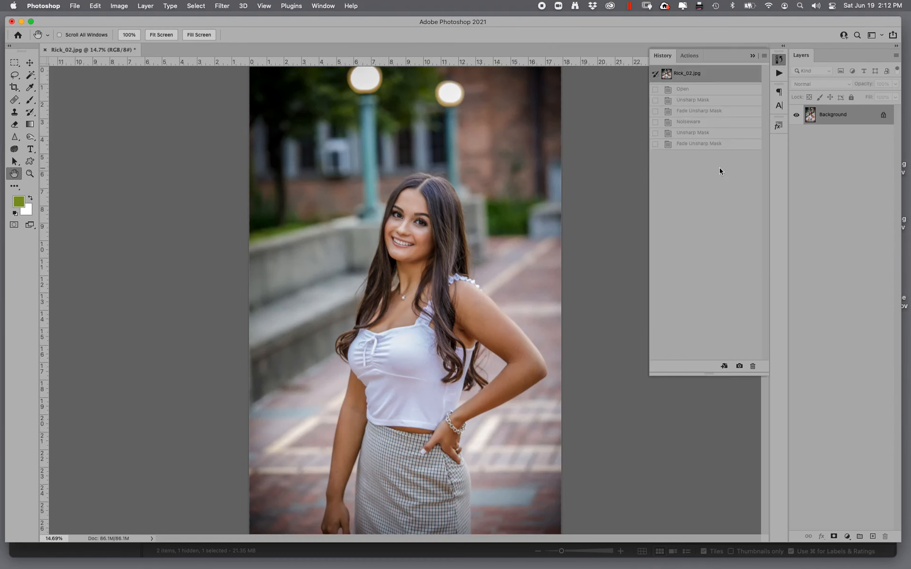
click(693, 146)
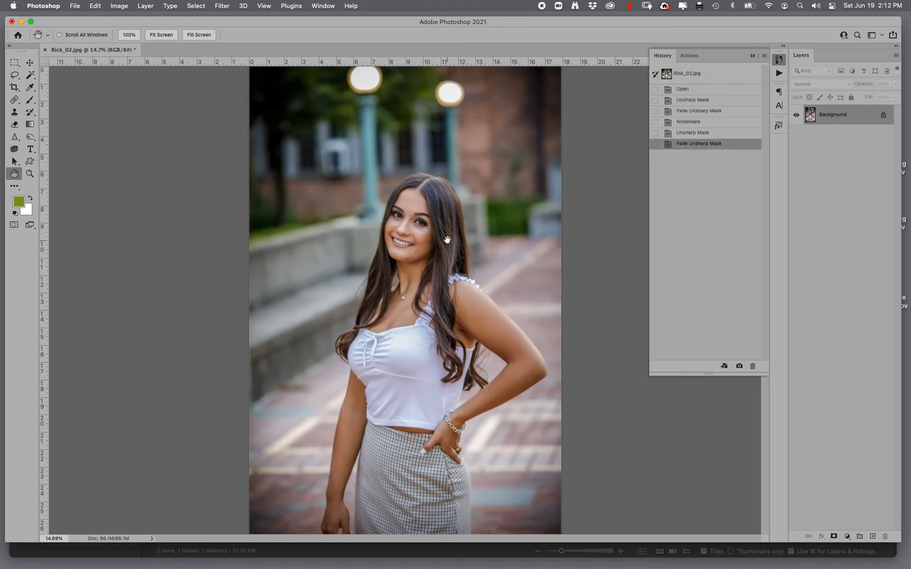
- Close Rick_02.jpg and save the changes
click(46, 50)
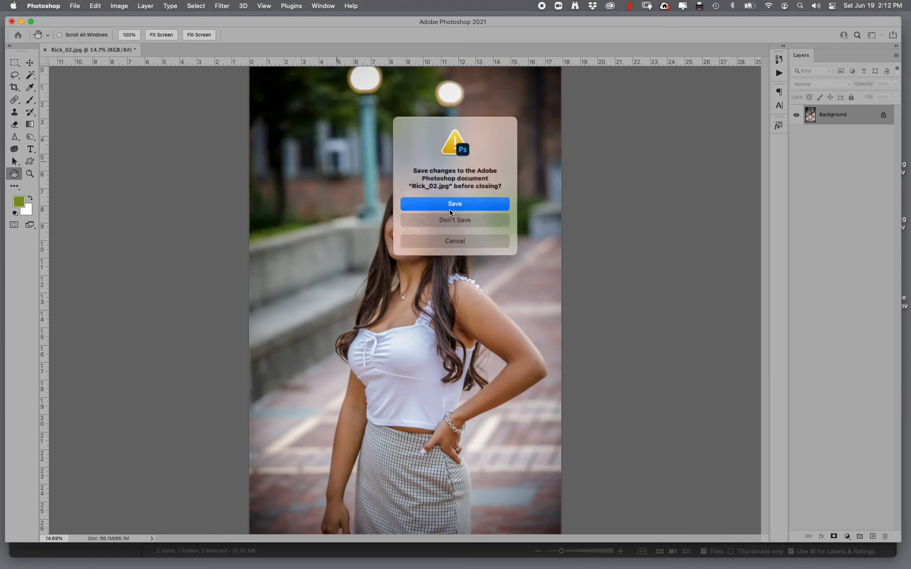
click(459, 208)
- Switch to Bridge and open the next image, Rick_01.jpg, in Photoshop
mouse_move(886, 142)
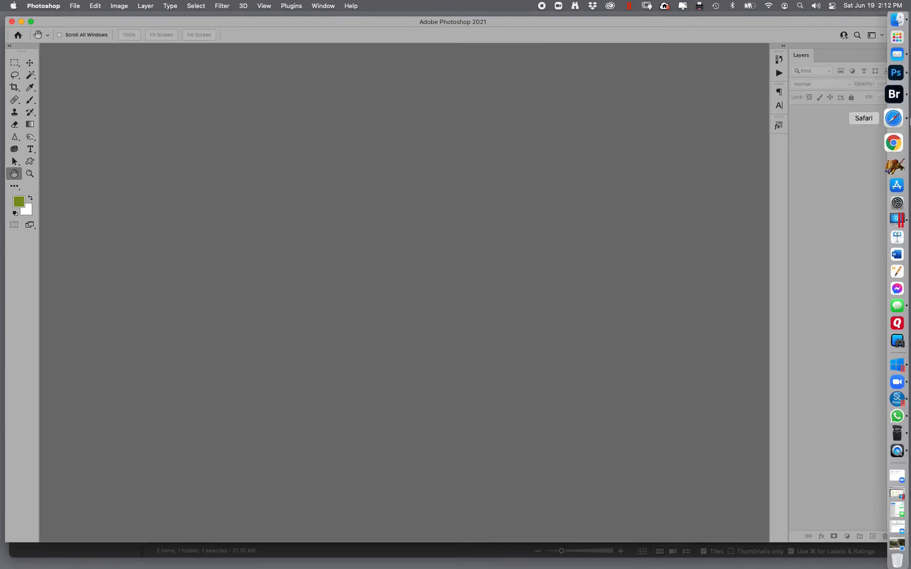
click(886, 106)
double_click(206, 151)
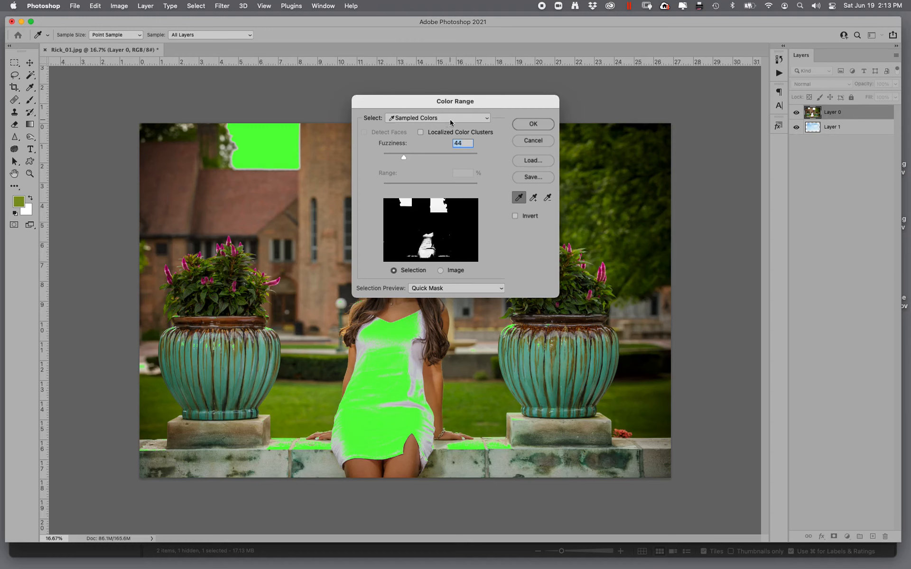
- Select the sky with Color Range by adding sample points and setting fuzziness to 27
click(443, 208)
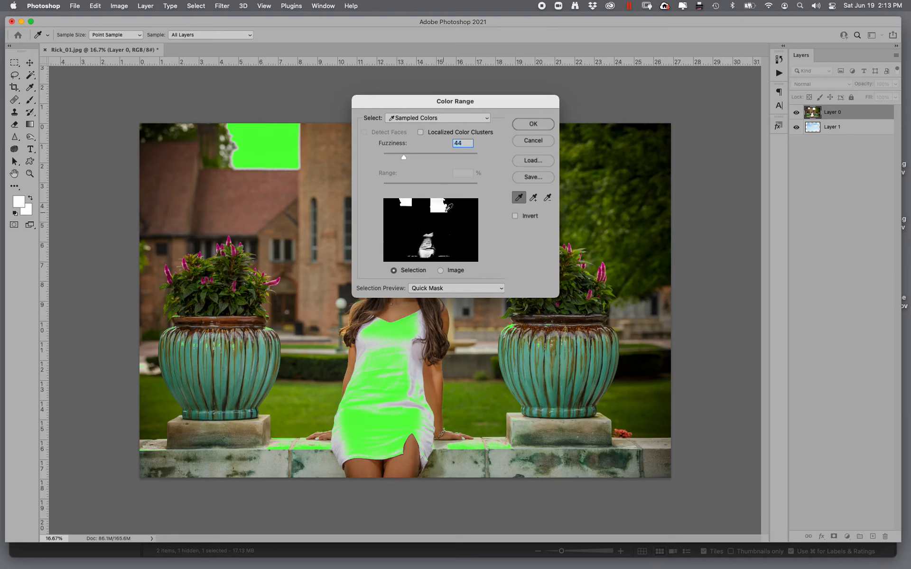
click(533, 197)
click(406, 204)
drag(405, 158, 396, 158)
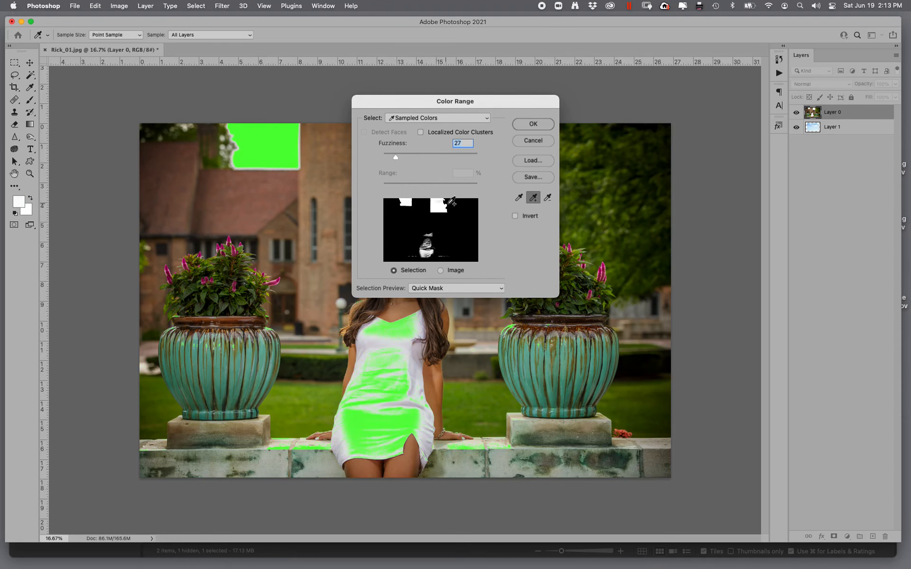
click(539, 126)
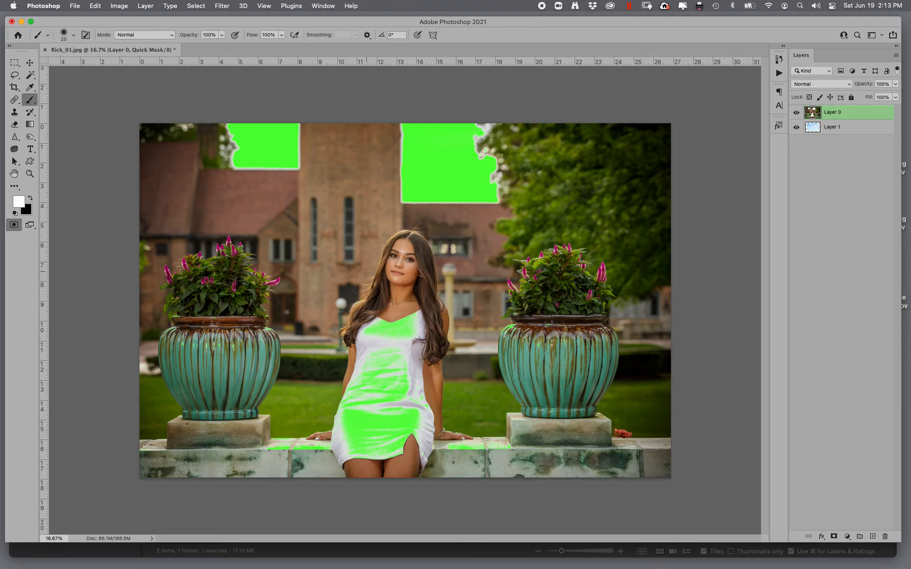
- In Quick Mask, paint over the white dress with an enlarged brush to remove it from the selection, then exit Quick Mask
key(bracketright)
key(bracketright)
key(bracketright)
key(bracketright)
key(bracketright)
key(bracketright)
key(bracketright)
key(bracketright)
key(bracketright)
key(bracketright)
key(bracketright)
key(bracketright)
key(bracketright)
drag(392, 320, 312, 333)
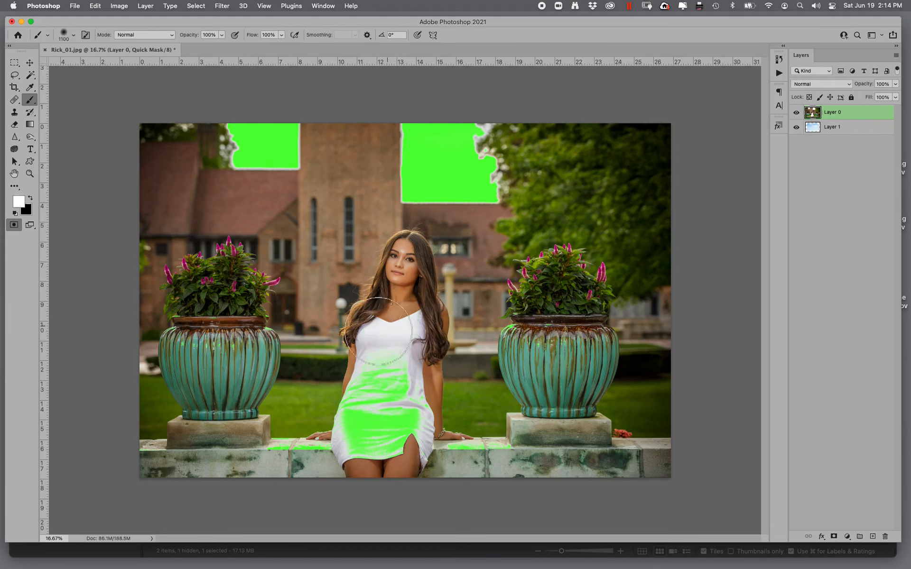
mouse_move(380, 408)
mouse_down()
mouse_move(451, 401)
mouse_move(443, 447)
mouse_move(417, 470)
mouse_move(201, 455)
mouse_move(223, 262)
mouse_move(608, 340)
mouse_move(630, 228)
mouse_up()
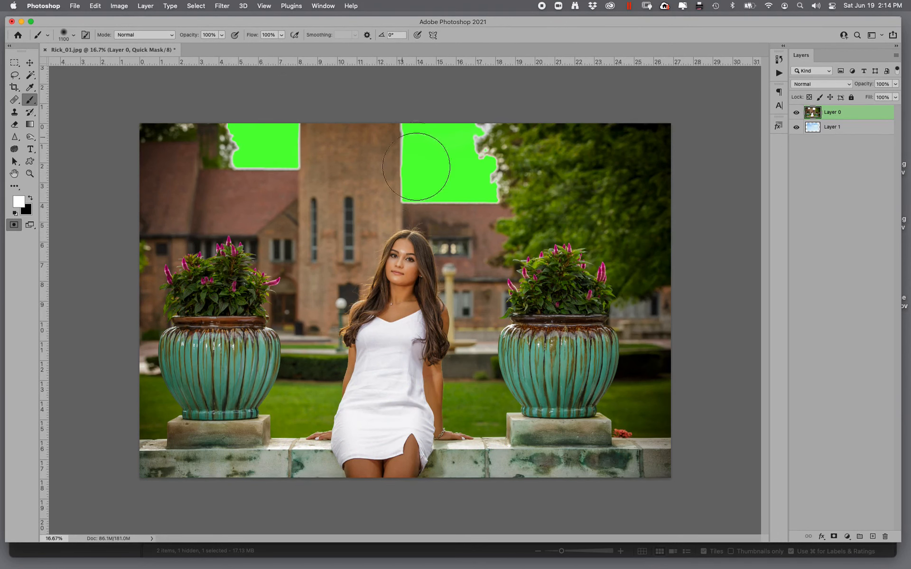
click(14, 225)
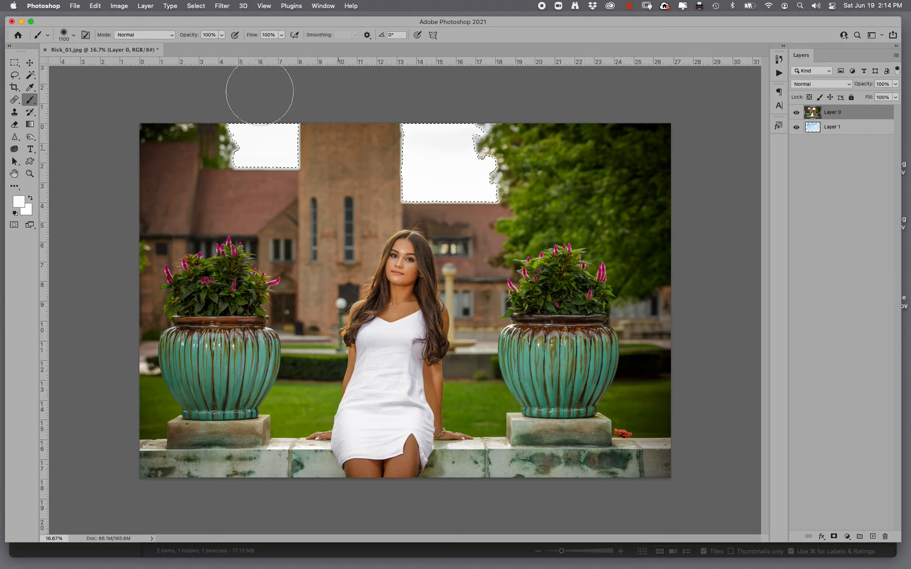
- Expand the sky selection by 2 pixels
click(195, 6)
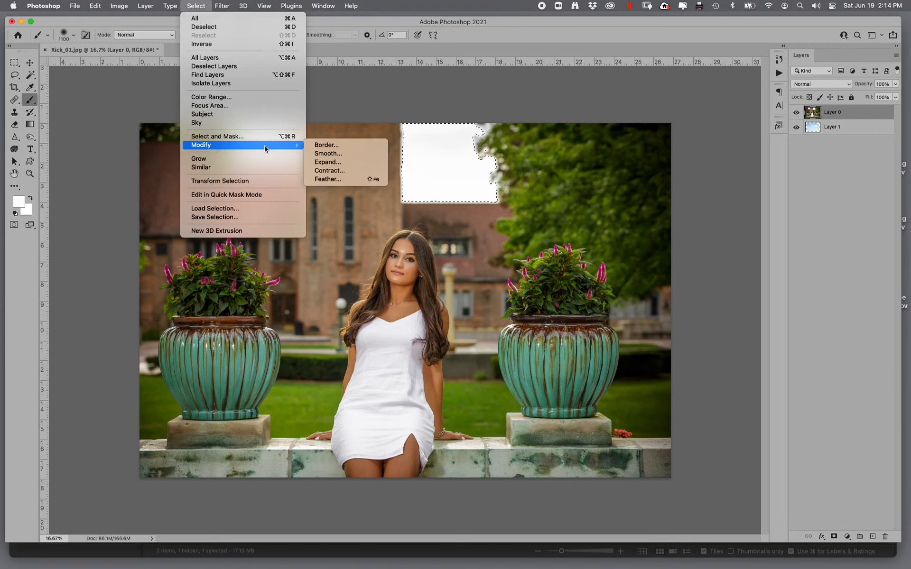
click(328, 162)
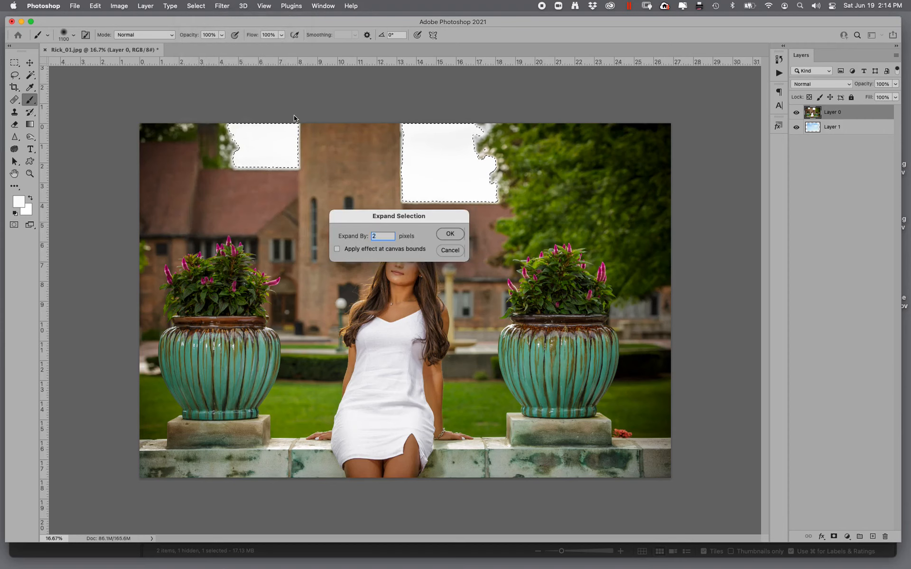
click(461, 233)
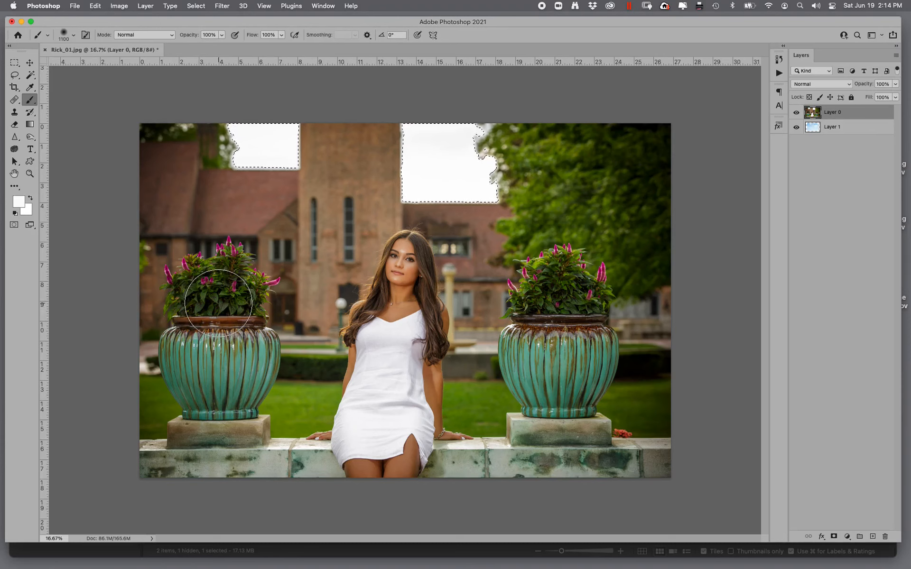
- Invert the selection and add a layer mask to Layer 0 to hide the original sky
key(shift+super+i)
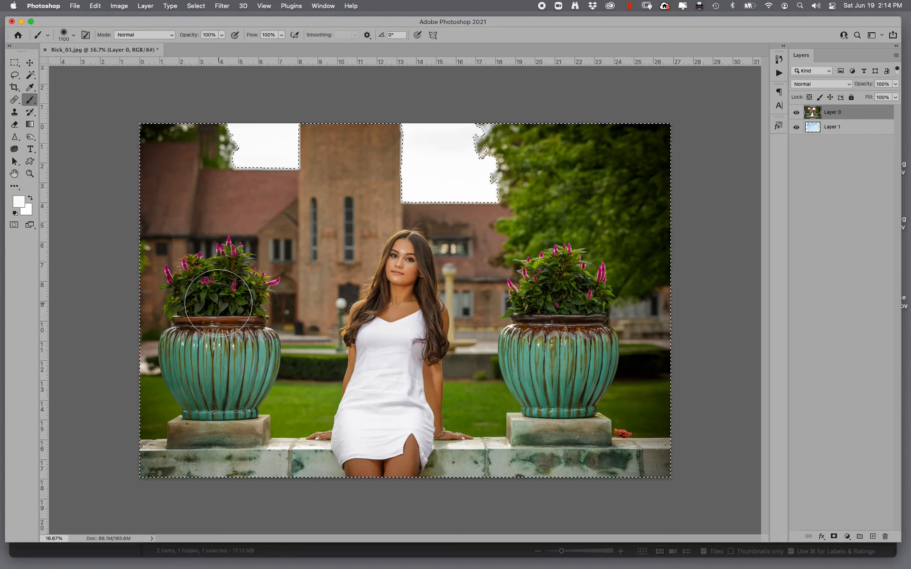
click(833, 536)
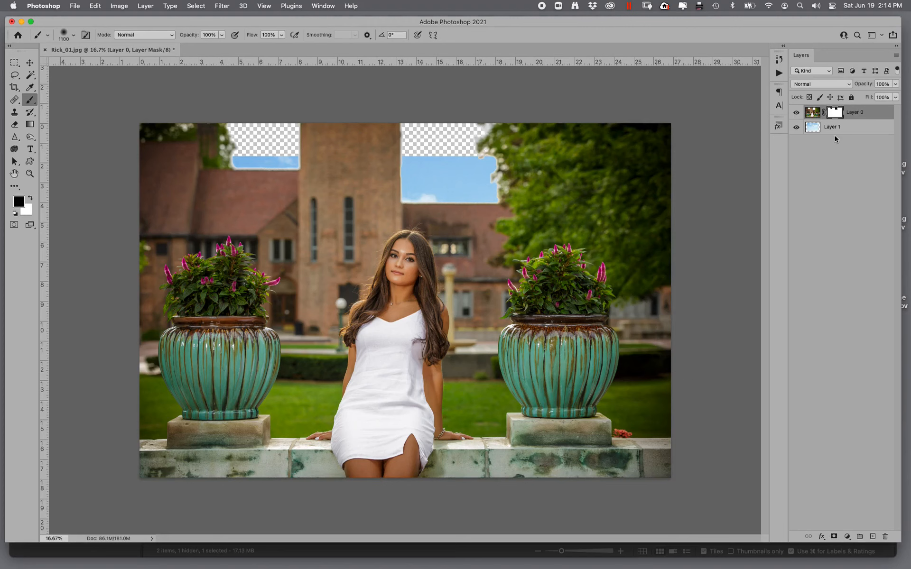
- Move the replacement sky on Layer 1 upward with Free Transform and commit, then pick the Brush tool
click(848, 129)
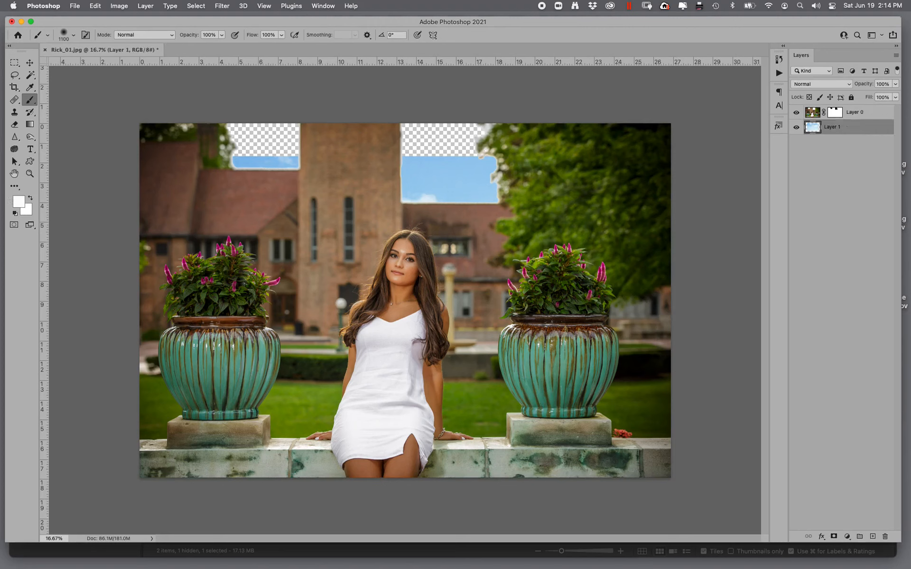
key(super+t)
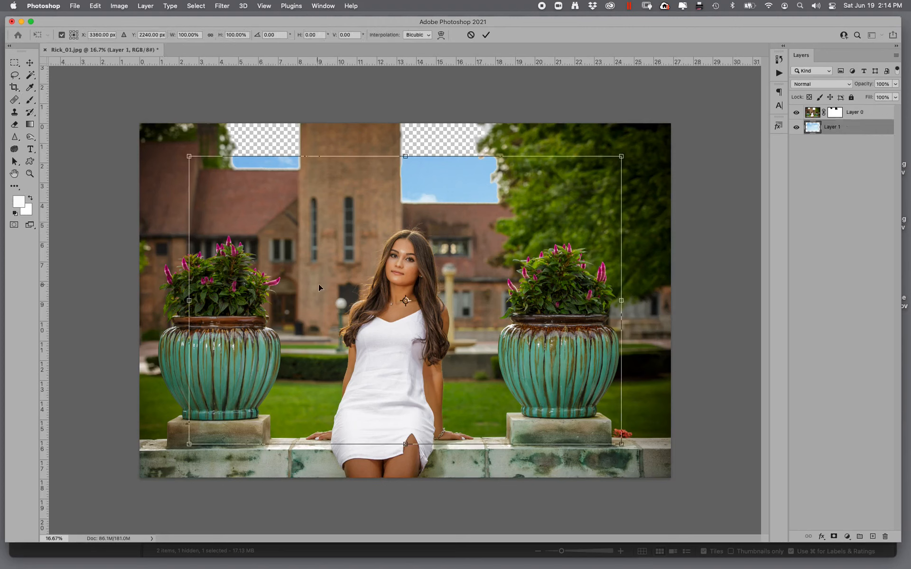
mouse_move(314, 280)
mouse_down()
mouse_move(309, 237)
mouse_move(290, 212)
mouse_move(298, 201)
mouse_move(319, 229)
mouse_move(305, 218)
mouse_up()
key(Return)
key(b)
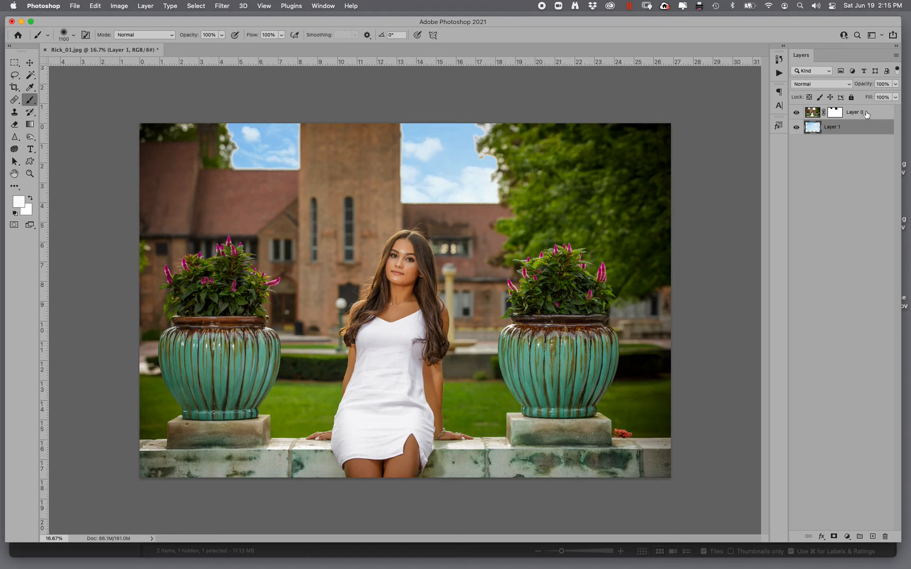
- Remove Layer 0's mask, applying it to the layer first
click(853, 117)
drag(839, 114, 889, 537)
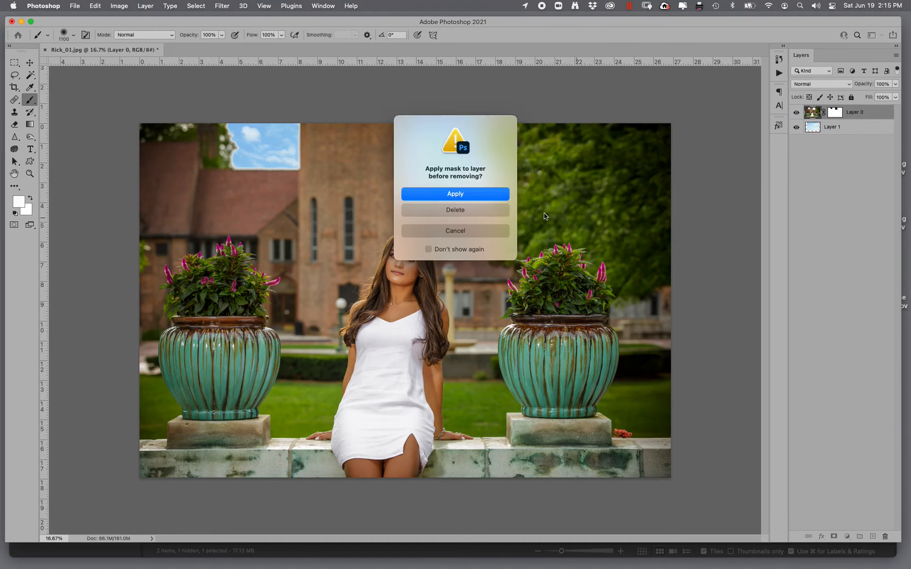
click(467, 196)
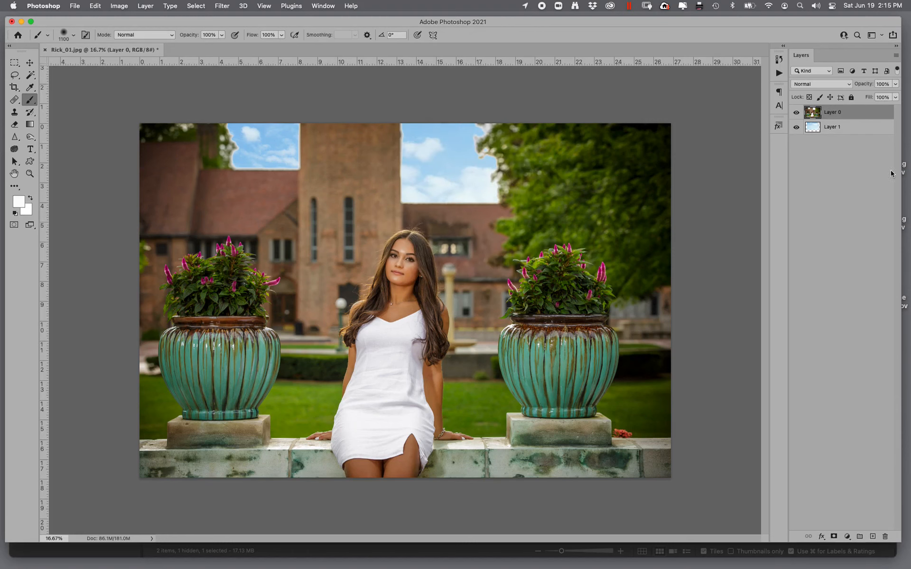
- Defringe Layer 0 with a width of 15 pixels
click(190, 8)
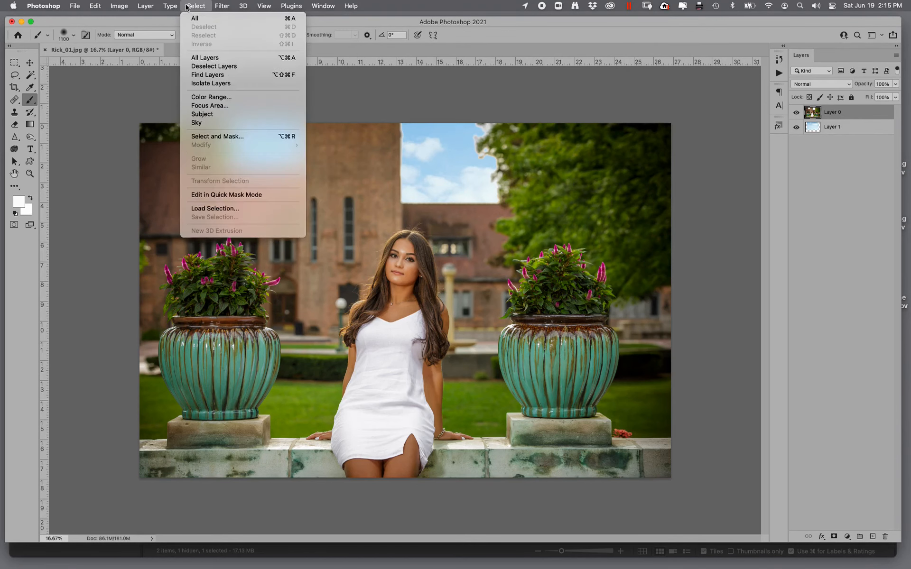
mouse_move(137, 8)
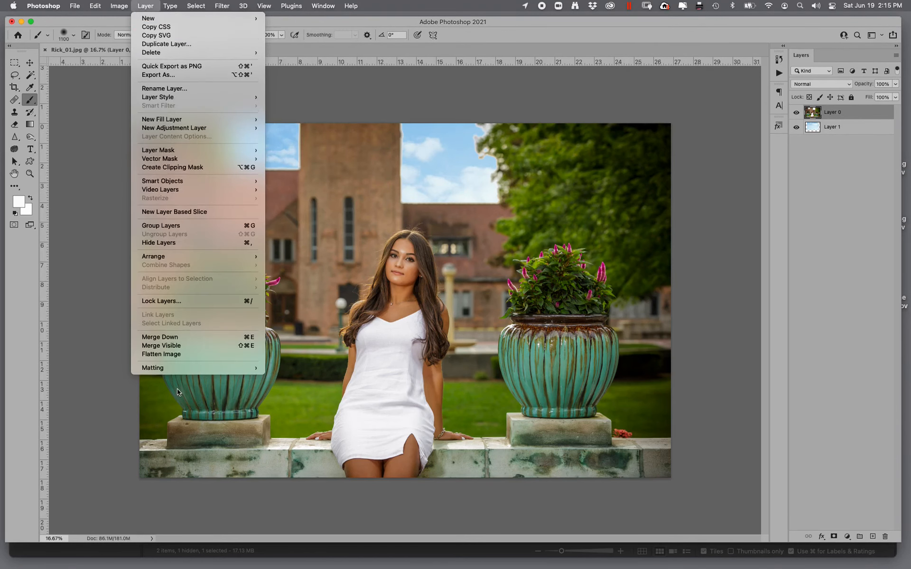
mouse_move(183, 369)
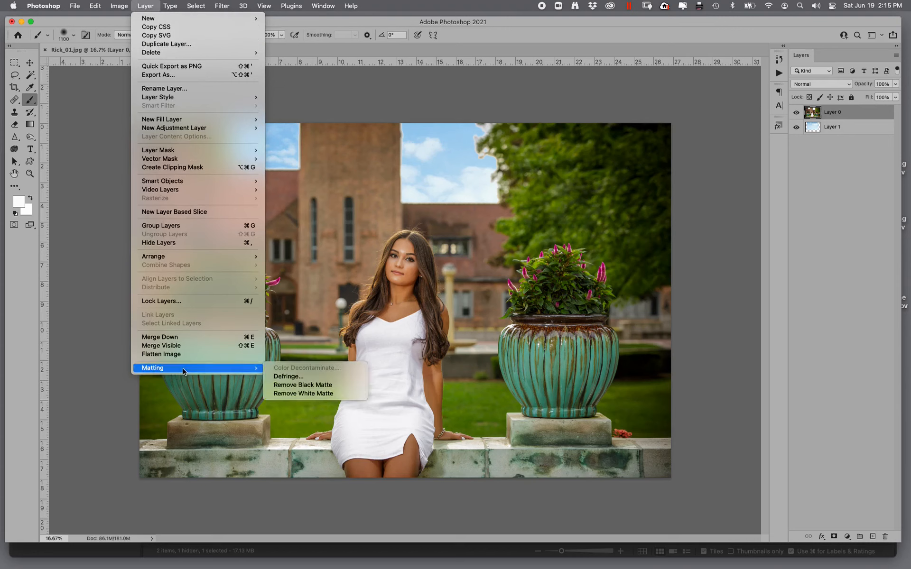
click(289, 376)
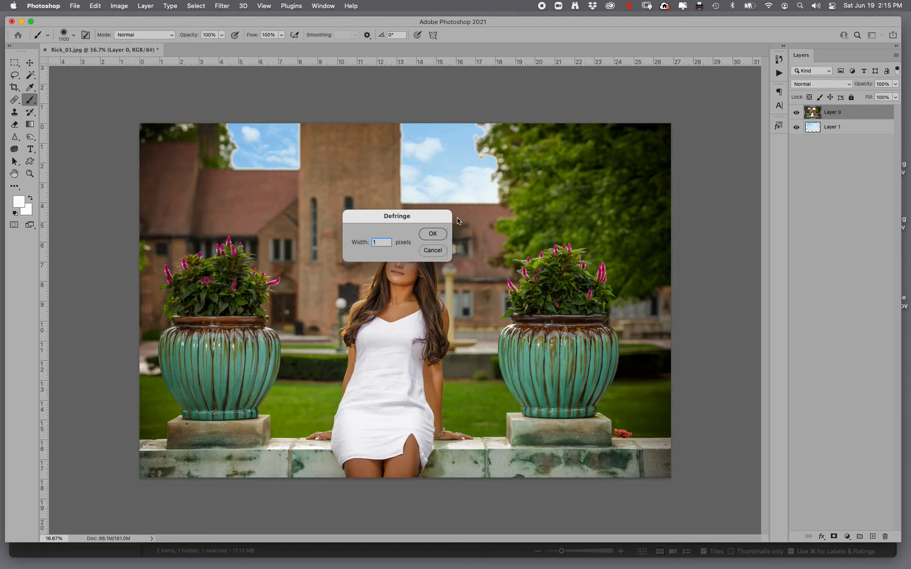
text(15)
click(434, 234)
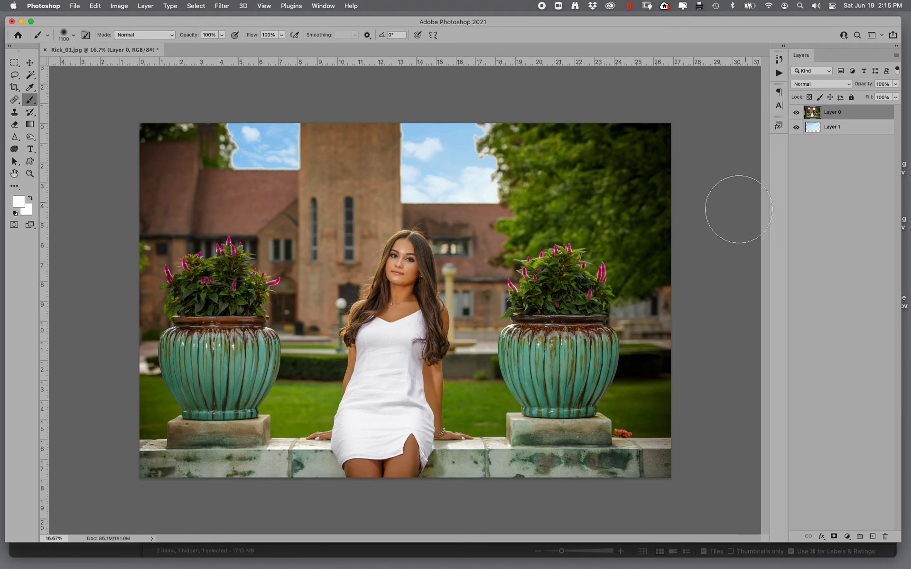
- Flatten the image into a single background layer
click(895, 56)
click(793, 347)
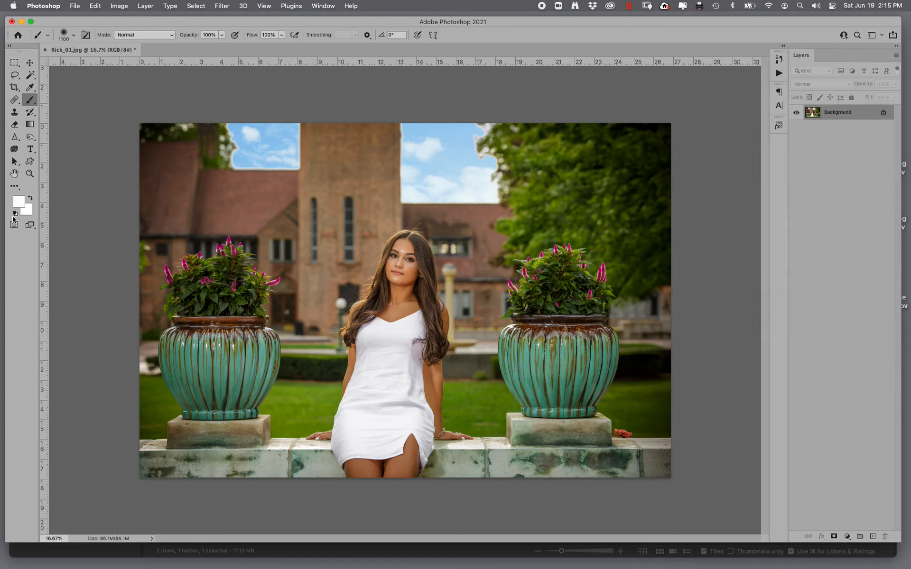
- Zoom in on the top of her head and remove stray hairs there with a smaller Spot Healing Brush
click(30, 174)
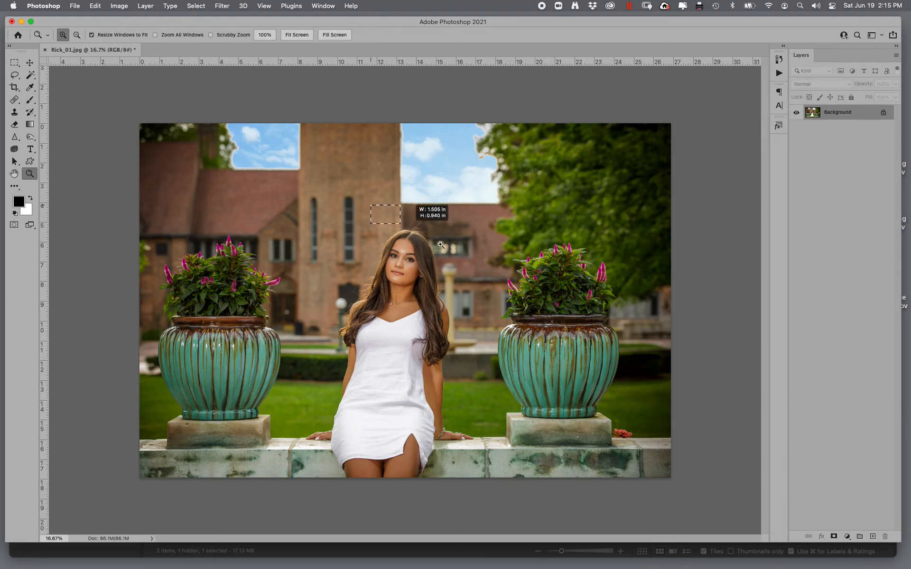
drag(415, 204, 475, 262)
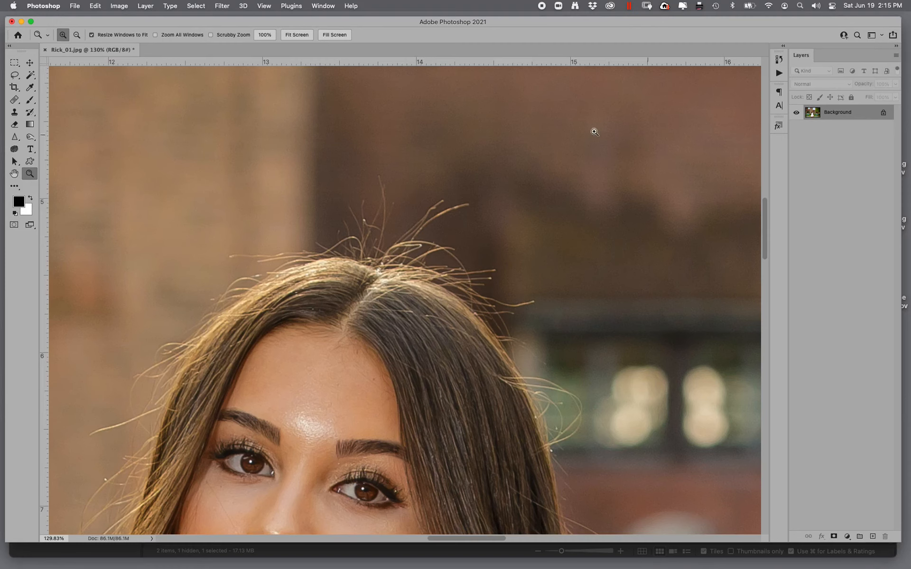
drag(287, 142, 550, 361)
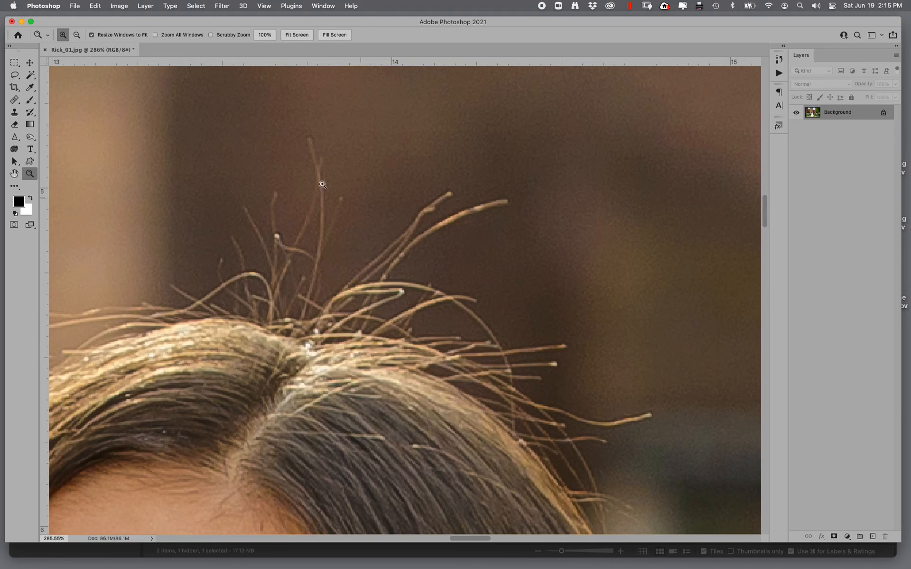
click(16, 100)
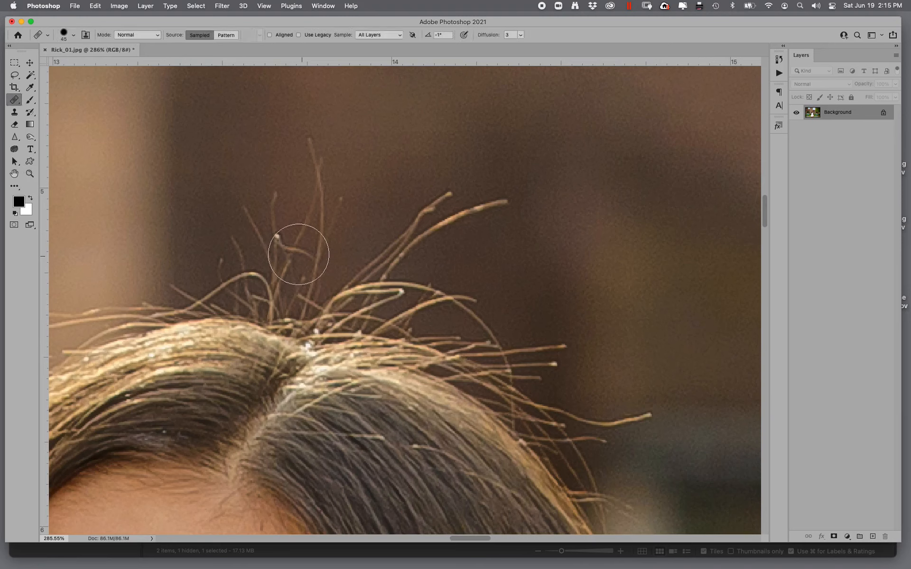
key(bracketleft)
key(bracketleft)
key(bracketleft)
mouse_move(316, 287)
mouse_down()
mouse_move(331, 206)
mouse_move(329, 225)
mouse_move(325, 191)
mouse_move(323, 228)
mouse_move(332, 222)
mouse_move(281, 237)
mouse_move(296, 231)
mouse_move(286, 303)
mouse_move(297, 287)
mouse_move(268, 299)
mouse_move(248, 268)
mouse_move(221, 281)
mouse_move(313, 212)
mouse_move(247, 198)
mouse_move(291, 194)
mouse_move(218, 255)
mouse_move(248, 288)
mouse_move(236, 256)
mouse_up()
alt+click(306, 223)
mouse_move(337, 300)
mouse_down()
mouse_move(376, 275)
mouse_move(441, 196)
mouse_move(328, 297)
mouse_move(375, 292)
mouse_move(436, 223)
mouse_move(524, 199)
mouse_move(359, 271)
mouse_move(401, 287)
mouse_move(345, 309)
mouse_move(322, 302)
mouse_up()
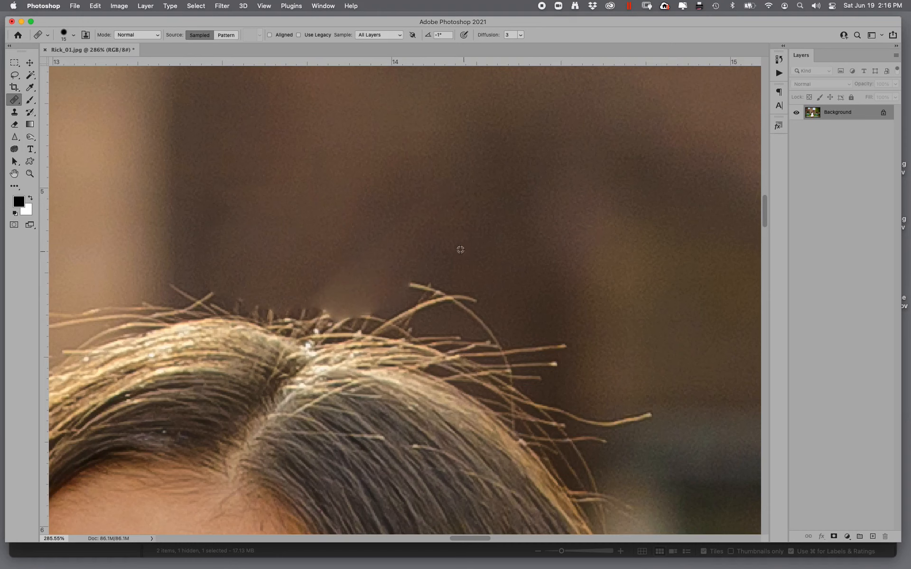
mouse_move(407, 288)
mouse_down()
mouse_move(484, 315)
mouse_move(392, 312)
mouse_move(499, 333)
mouse_move(492, 346)
mouse_move(532, 352)
mouse_move(548, 401)
mouse_move(602, 415)
mouse_move(598, 421)
mouse_move(639, 421)
mouse_up()
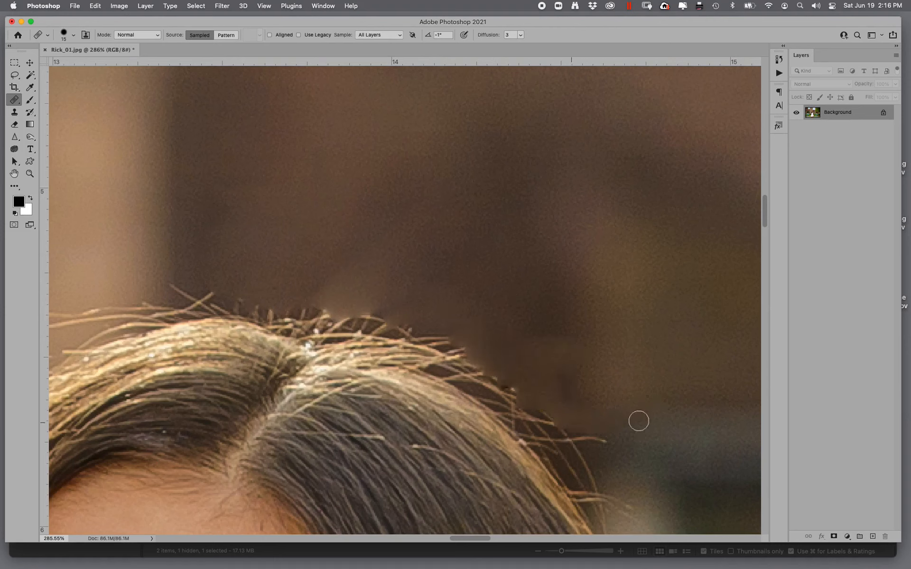
mouse_move(541, 400)
mouse_down()
mouse_move(488, 385)
mouse_move(427, 339)
mouse_move(476, 354)
mouse_move(336, 303)
mouse_move(360, 270)
mouse_move(461, 350)
mouse_move(350, 277)
mouse_up()
drag(211, 299, 174, 283)
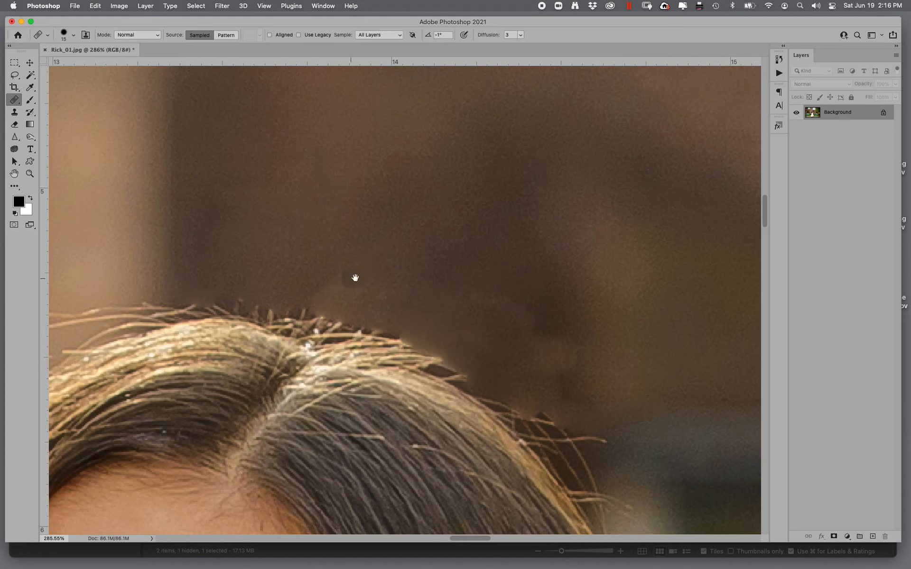
- Spot-heal the flyaway hairs along the left side of her hair down to the shoulder
drag(352, 280, 673, 228)
mouse_move(471, 254)
mouse_down()
mouse_move(394, 267)
mouse_move(303, 264)
mouse_move(364, 258)
mouse_move(443, 127)
mouse_up()
alt+click(191, 311)
drag(192, 354, 243, 331)
mouse_move(216, 373)
mouse_down()
mouse_move(132, 420)
mouse_move(177, 409)
mouse_move(209, 373)
mouse_move(318, 210)
mouse_up()
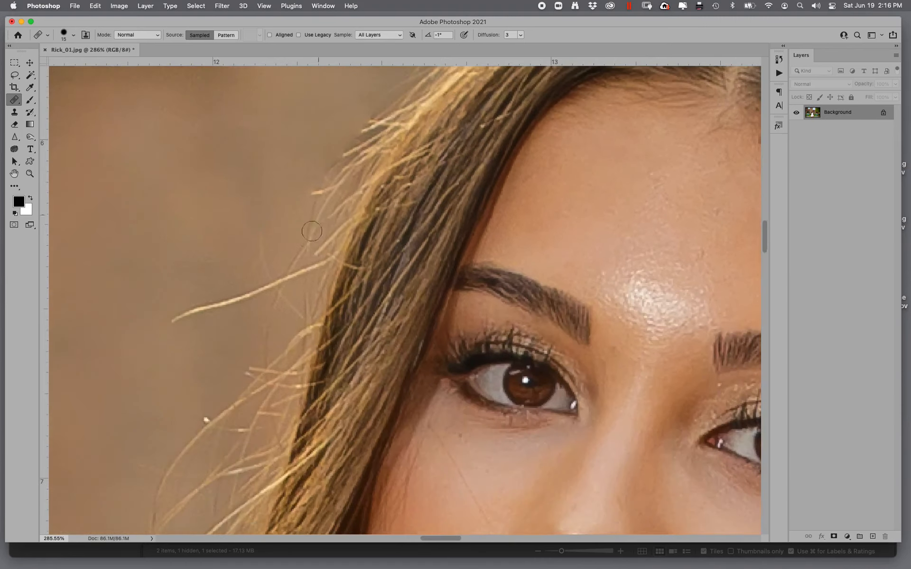
drag(295, 274, 176, 320)
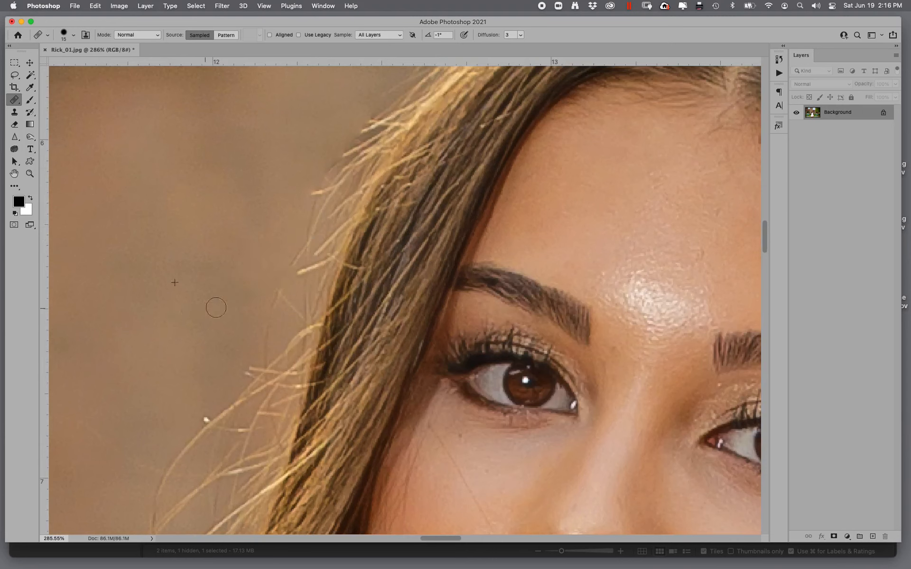
mouse_move(283, 266)
mouse_down()
mouse_move(261, 357)
mouse_move(271, 359)
mouse_move(168, 438)
mouse_move(247, 396)
mouse_up()
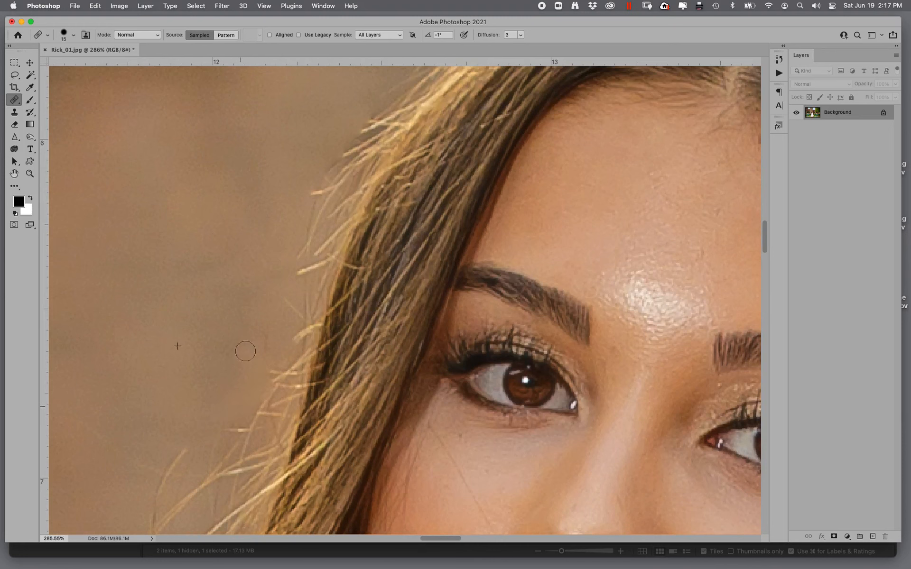
drag(279, 315, 411, 77)
alt+click(311, 171)
drag(312, 230, 321, 210)
mouse_move(298, 275)
mouse_down()
mouse_move(343, 252)
mouse_move(359, 223)
mouse_move(357, 198)
mouse_move(392, 164)
mouse_up()
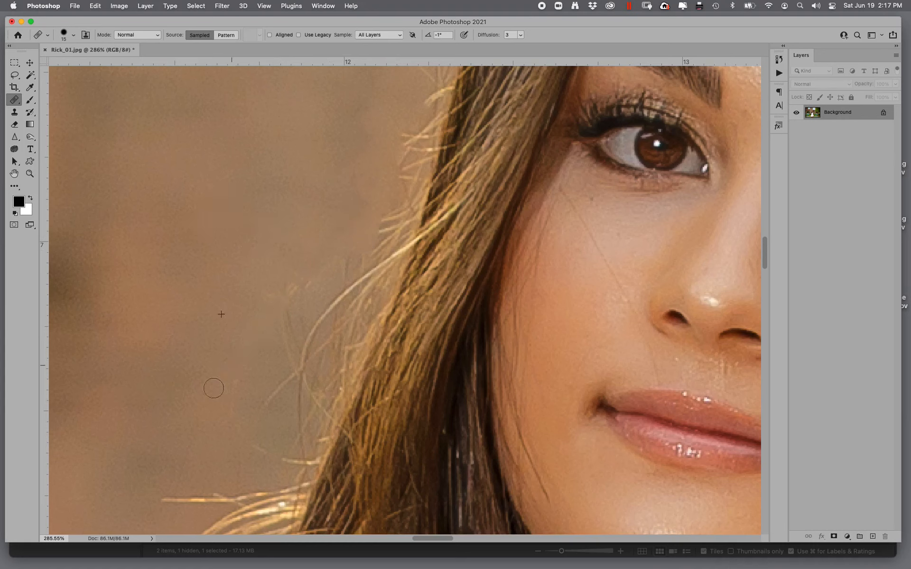
drag(331, 303, 307, 353)
mouse_move(331, 286)
mouse_down()
mouse_move(277, 374)
mouse_move(290, 367)
mouse_move(265, 421)
mouse_up()
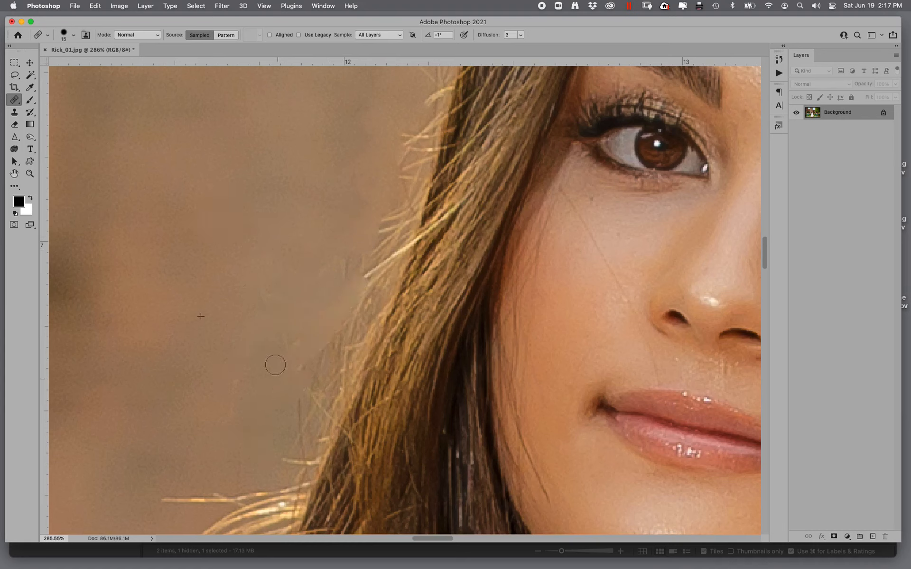
drag(347, 275, 355, 304)
drag(237, 420, 340, 237)
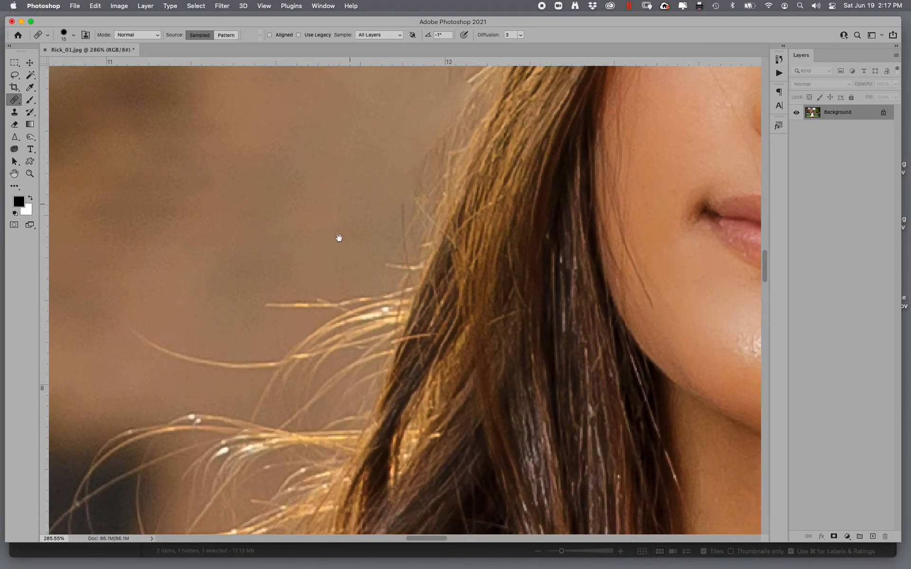
alt+click(300, 261)
mouse_move(283, 308)
mouse_down()
mouse_move(309, 305)
mouse_move(276, 304)
mouse_up()
drag(231, 358, 132, 344)
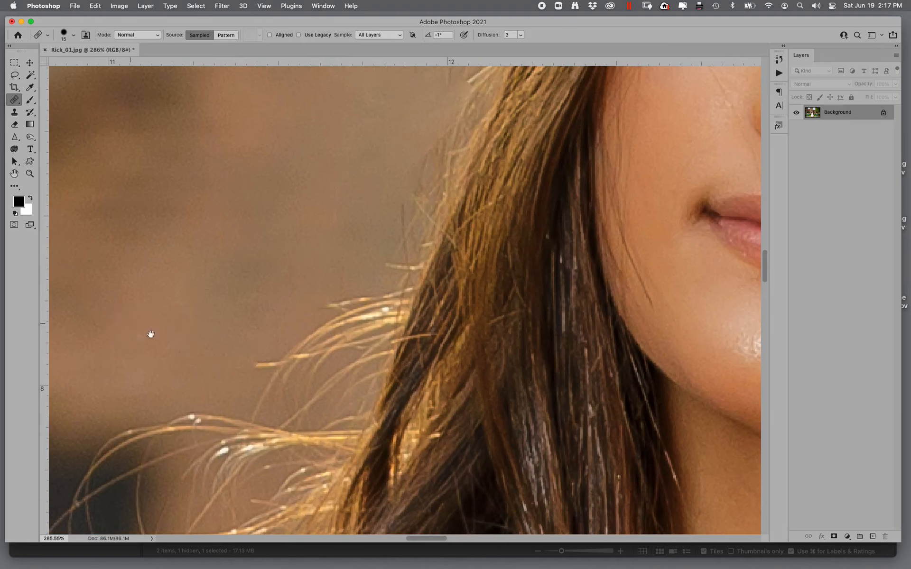
drag(234, 335, 337, 181)
drag(346, 227, 340, 245)
drag(206, 480, 281, 277)
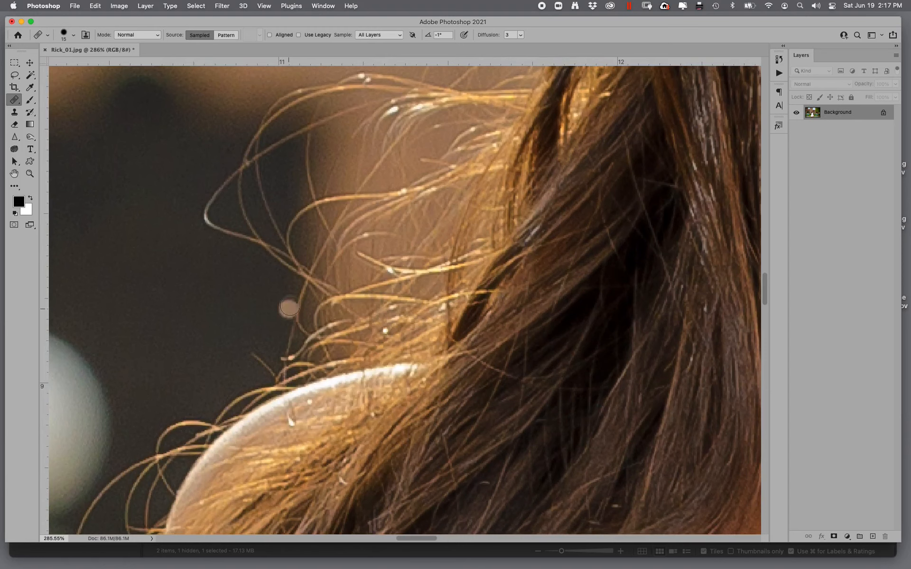
- Spot-heal the flyaway hairs along the right side of her hair down past the earring
drag(435, 228, 22, 544)
drag(498, 180, 171, 420)
drag(608, 109, 364, 476)
drag(433, 387, 379, 381)
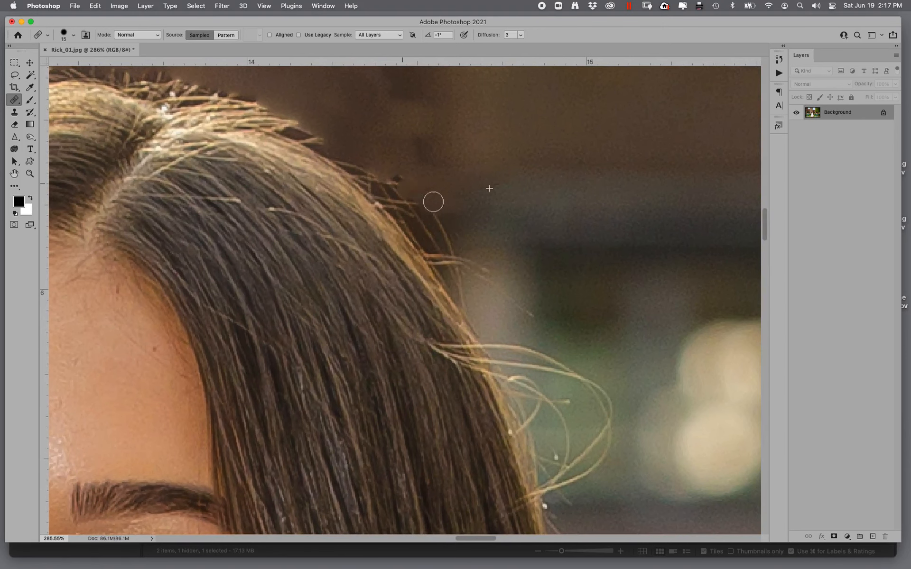
drag(531, 314, 486, 282)
alt+click(619, 339)
mouse_move(538, 363)
mouse_down()
mouse_move(518, 366)
mouse_move(562, 379)
mouse_move(600, 411)
mouse_move(595, 386)
mouse_move(575, 376)
mouse_move(597, 453)
mouse_up()
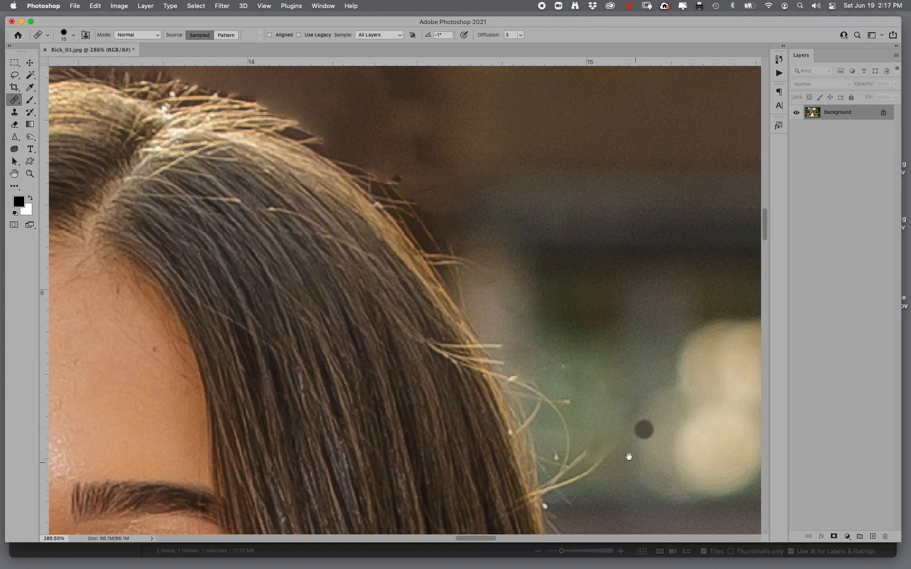
scroll(645, 370, down, 5)
alt+click(637, 327)
mouse_move(589, 330)
mouse_down()
mouse_move(609, 309)
mouse_move(596, 317)
mouse_move(583, 240)
mouse_move(557, 222)
mouse_up()
mouse_move(654, 492)
mouse_down()
mouse_move(485, 259)
mouse_move(530, 317)
mouse_up()
click(533, 180)
mouse_move(586, 384)
mouse_down()
mouse_move(611, 429)
mouse_move(566, 345)
mouse_up()
alt+click(638, 381)
drag(635, 385, 593, 182)
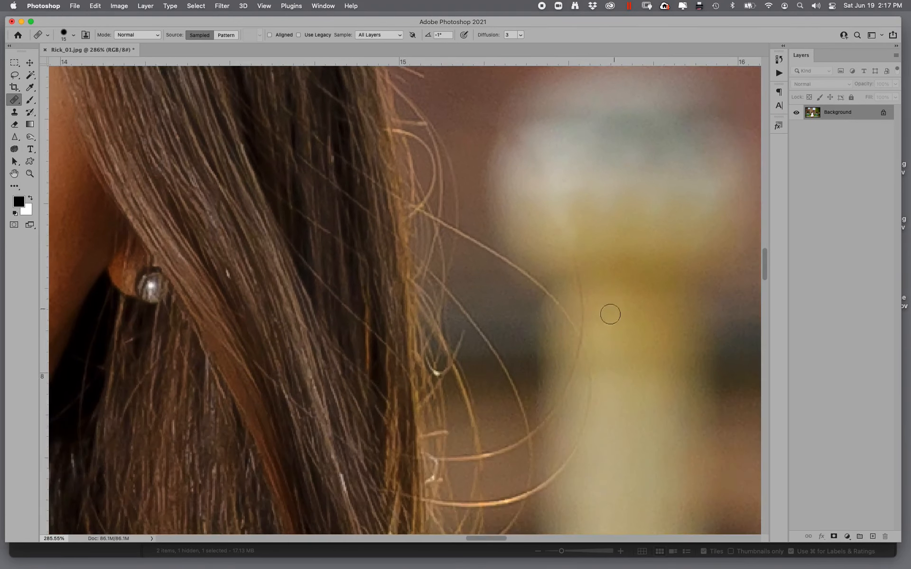
drag(573, 412, 551, 485)
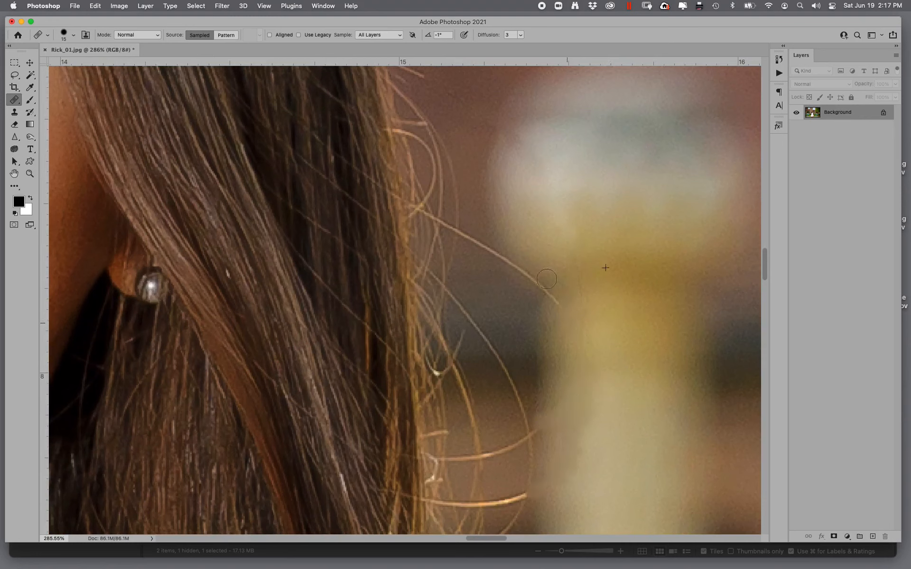
drag(539, 281, 453, 232)
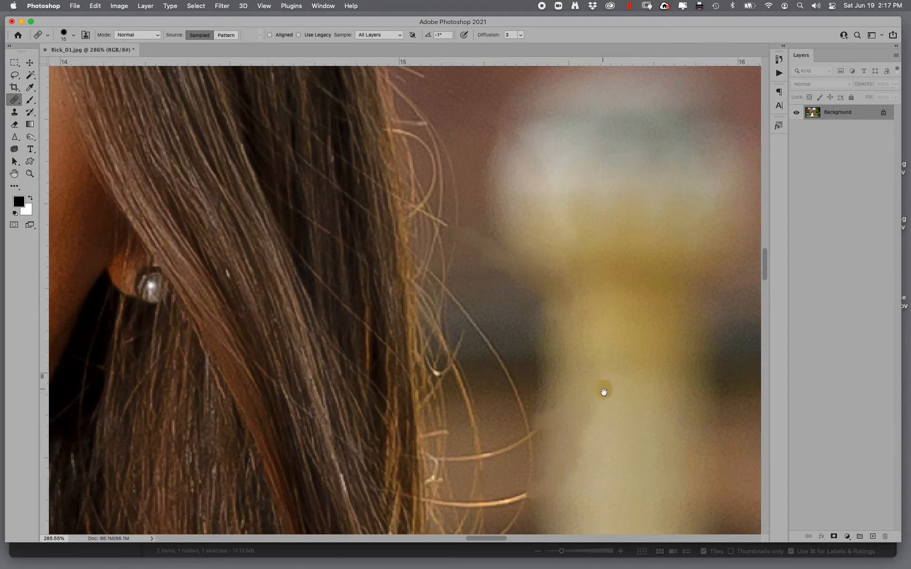
drag(604, 390, 549, 173)
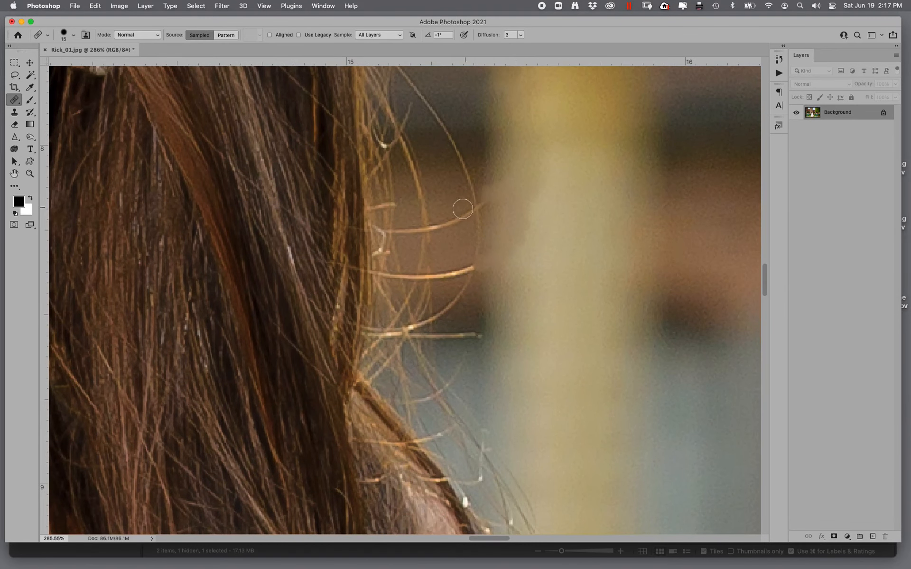
click(380, 162)
- Zoom in on the top of her head and clone out flyaway hairs with the Clone Stamp at 36% opacity
key(super+0)
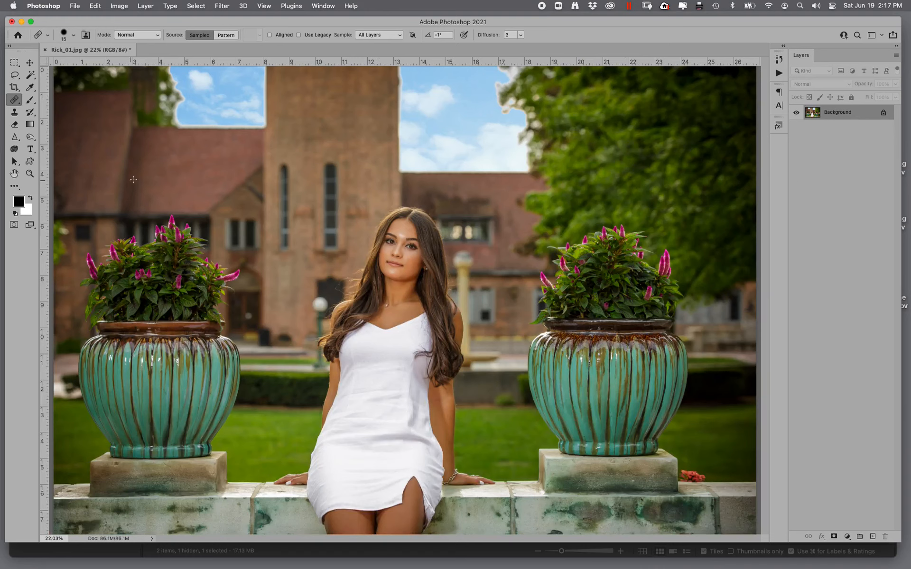
click(30, 174)
drag(393, 195, 453, 236)
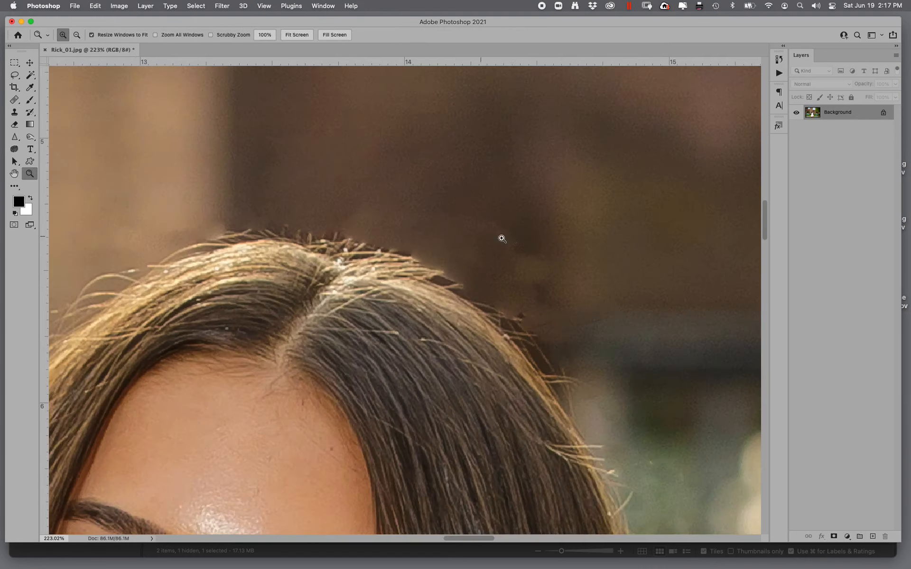
click(14, 113)
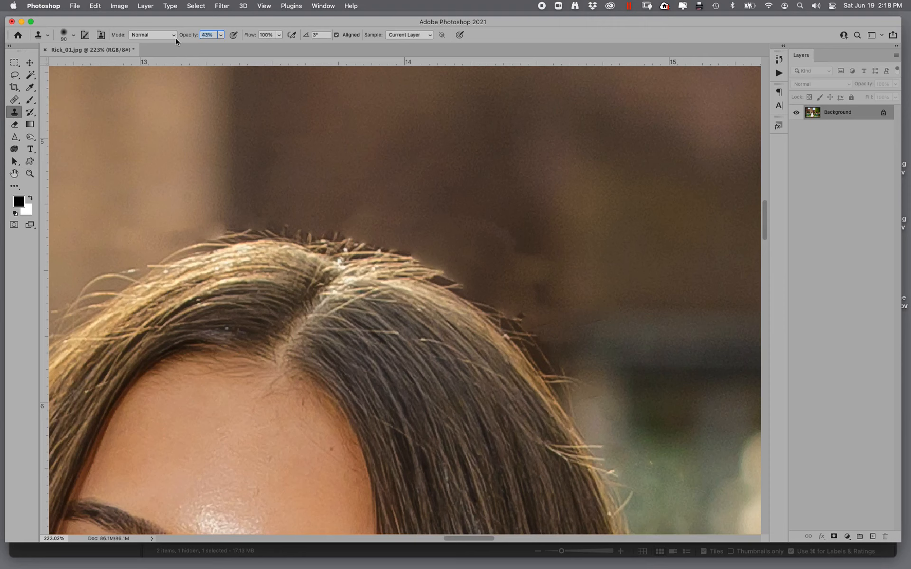
text(36)
key(Return)
alt+click(430, 173)
click(403, 232)
mouse_move(404, 233)
mouse_down()
mouse_move(295, 207)
mouse_move(434, 242)
mouse_move(374, 212)
mouse_move(508, 286)
mouse_move(467, 255)
mouse_move(321, 215)
mouse_move(395, 226)
mouse_move(407, 199)
mouse_move(478, 217)
mouse_move(539, 309)
mouse_move(555, 313)
mouse_move(538, 326)
mouse_move(550, 319)
mouse_move(597, 339)
mouse_up()
alt+click(612, 336)
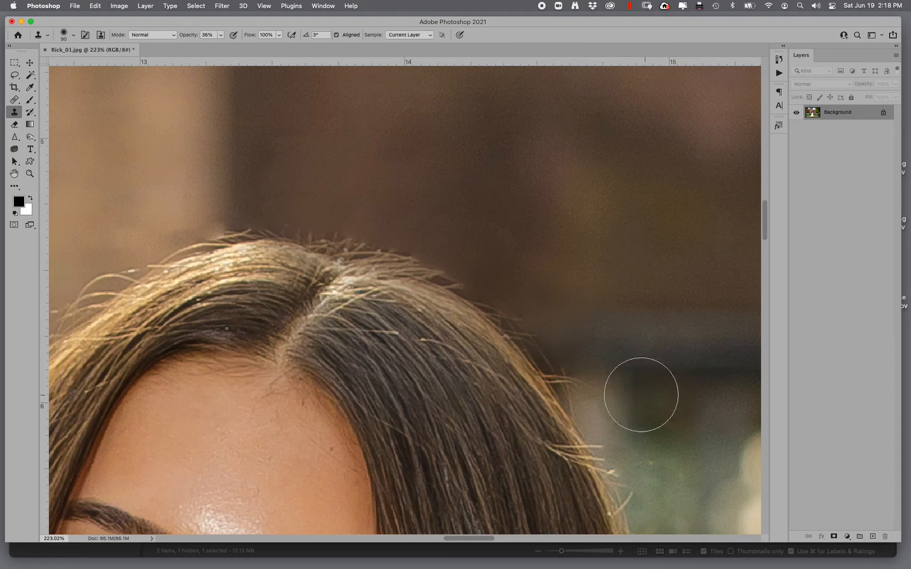
- Clone out the flyaway hairs along the right side of her hair down past the earring
drag(641, 394, 612, 393)
drag(705, 409, 486, 216)
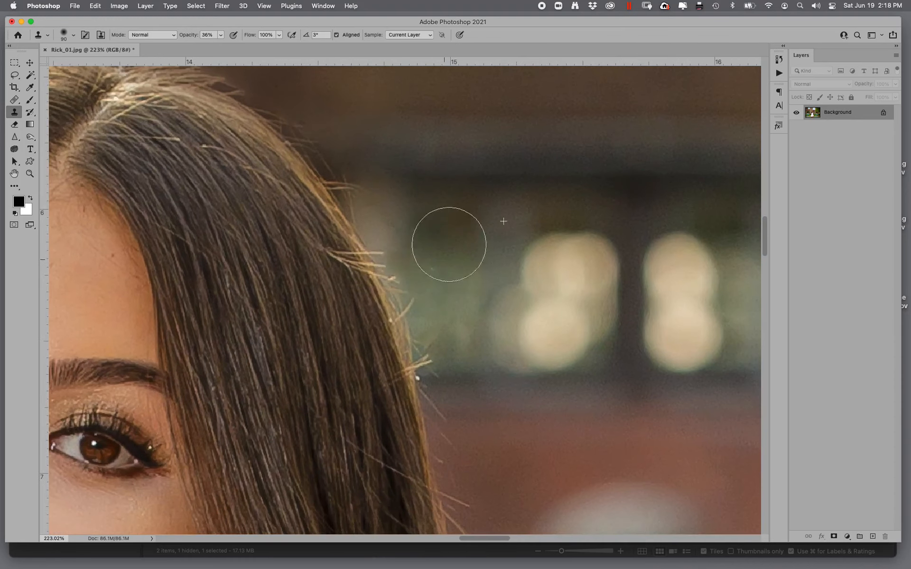
mouse_move(543, 437)
mouse_down()
mouse_move(436, 236)
mouse_move(418, 230)
mouse_up()
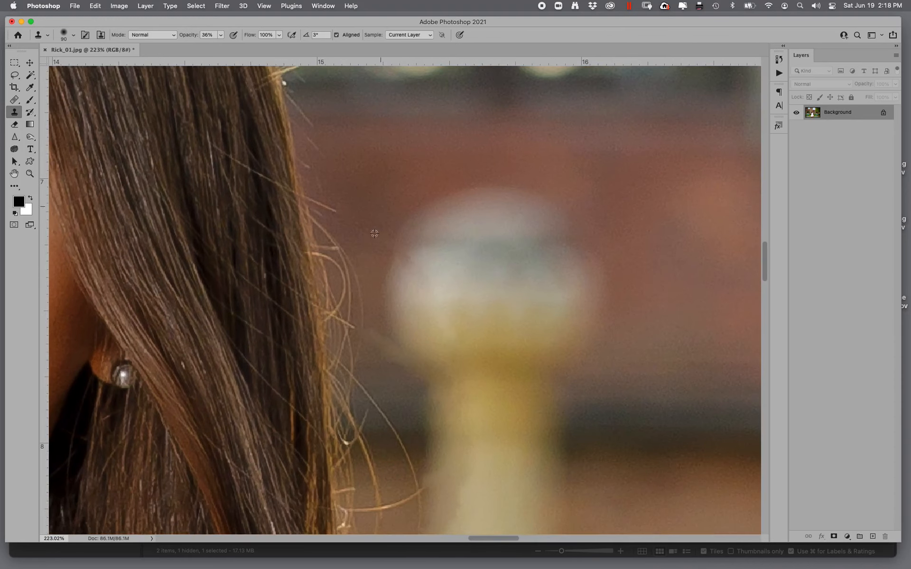
drag(364, 199, 344, 156)
alt+click(427, 150)
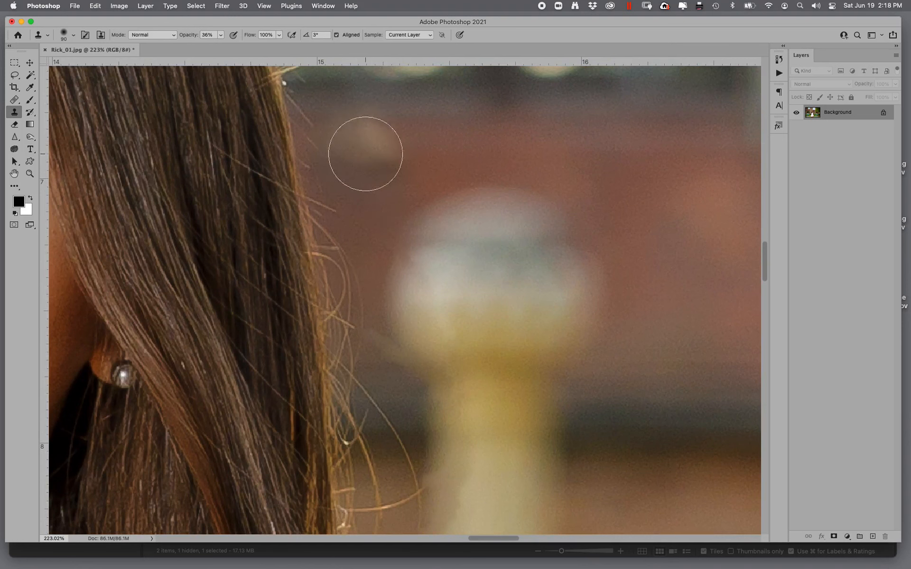
drag(462, 349, 420, 167)
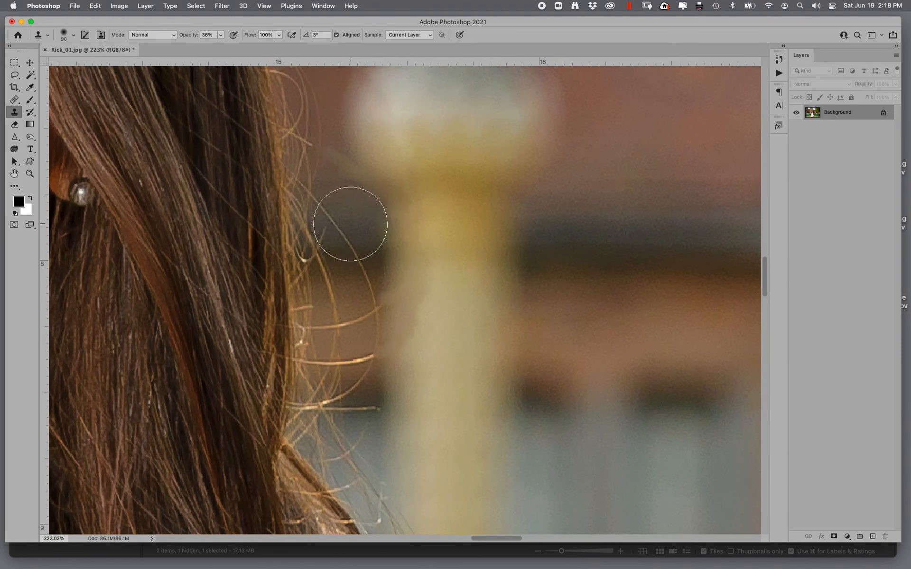
alt+click(385, 216)
drag(344, 231, 350, 232)
drag(398, 377, 411, 382)
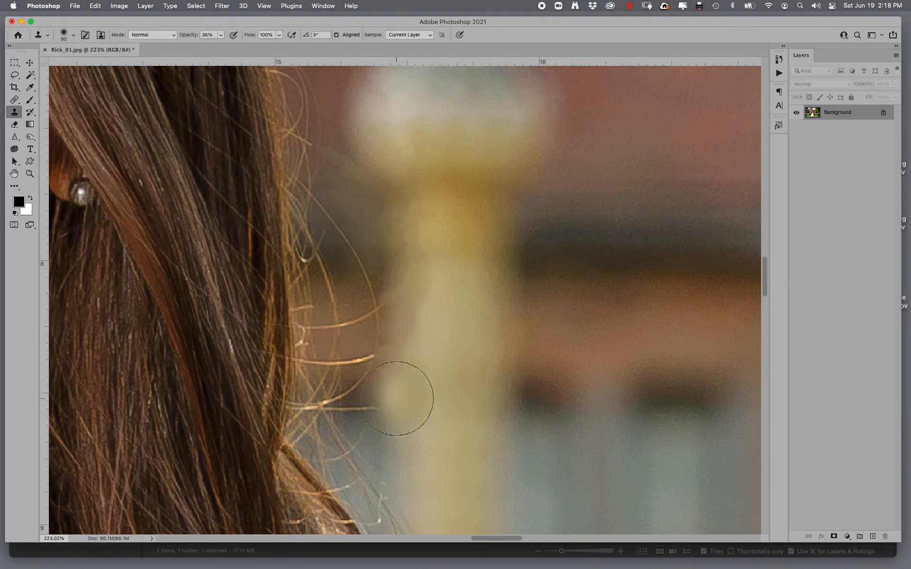
alt+click(656, 326)
mouse_move(342, 350)
mouse_down()
mouse_move(343, 285)
mouse_move(349, 360)
mouse_move(336, 226)
mouse_up()
mouse_move(457, 419)
mouse_down()
mouse_move(421, 175)
mouse_move(910, 290)
mouse_up()
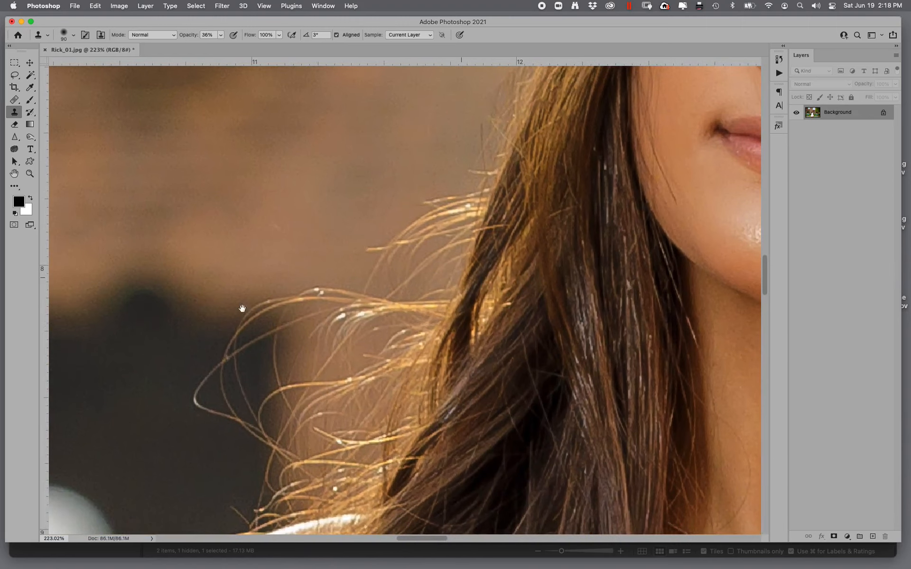
- Clone out stray hairs along the left side of her hair beside the chin, undoing one stroke
mouse_move(226, 364)
mouse_down()
mouse_move(217, 414)
mouse_move(210, 371)
mouse_move(182, 400)
mouse_move(193, 410)
mouse_move(177, 412)
mouse_move(239, 346)
mouse_up()
key(super+z)
alt+click(202, 274)
mouse_move(292, 314)
mouse_down()
mouse_move(349, 319)
mouse_move(321, 303)
mouse_move(325, 373)
mouse_up()
alt+click(307, 217)
drag(313, 418, 314, 410)
click(382, 301)
alt+click(317, 242)
drag(378, 283, 411, 262)
drag(320, 263, 107, 462)
alt+click(143, 427)
mouse_move(166, 484)
mouse_down()
mouse_move(320, 248)
mouse_move(228, 332)
mouse_move(323, 175)
mouse_move(355, 154)
mouse_up()
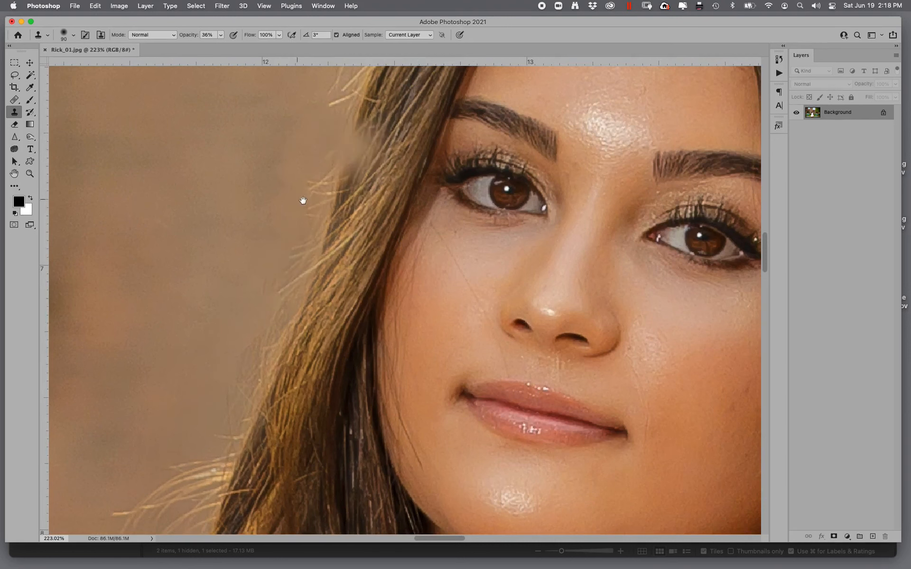
- Clone away the remaining stray hairs on the left side of her hair up to the top of the head
drag(303, 200, 261, 425)
alt+click(169, 401)
drag(252, 375, 359, 248)
drag(283, 311, 303, 248)
alt+click(311, 156)
drag(419, 160, 461, 123)
drag(255, 274, 205, 307)
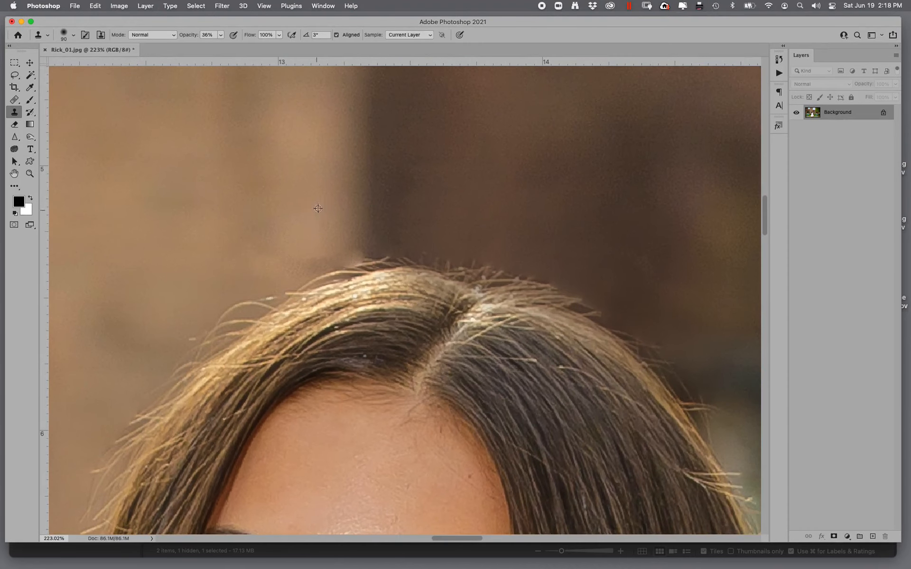
drag(334, 239, 228, 277)
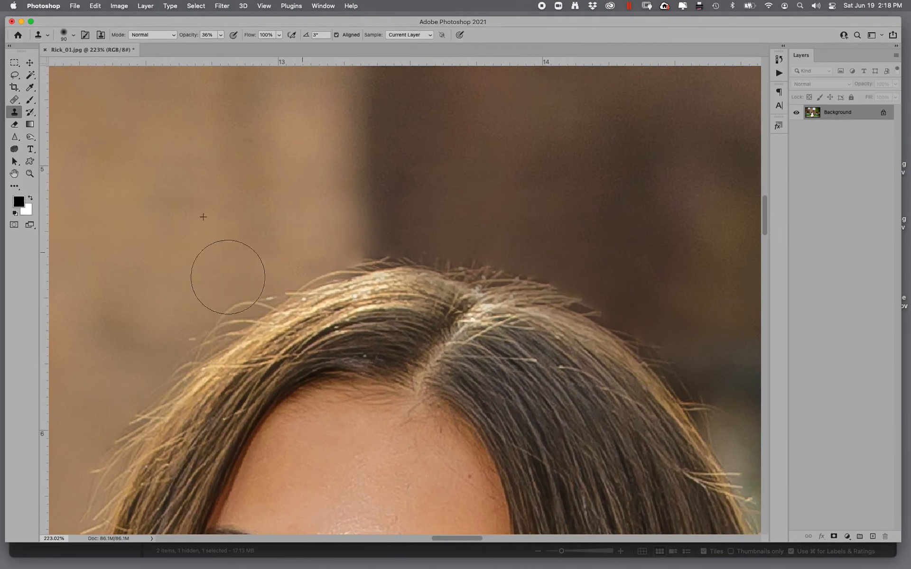
alt+click(445, 174)
mouse_move(435, 213)
mouse_down()
mouse_move(427, 230)
mouse_move(432, 215)
mouse_move(420, 214)
mouse_move(643, 279)
mouse_move(509, 210)
mouse_move(409, 212)
mouse_up()
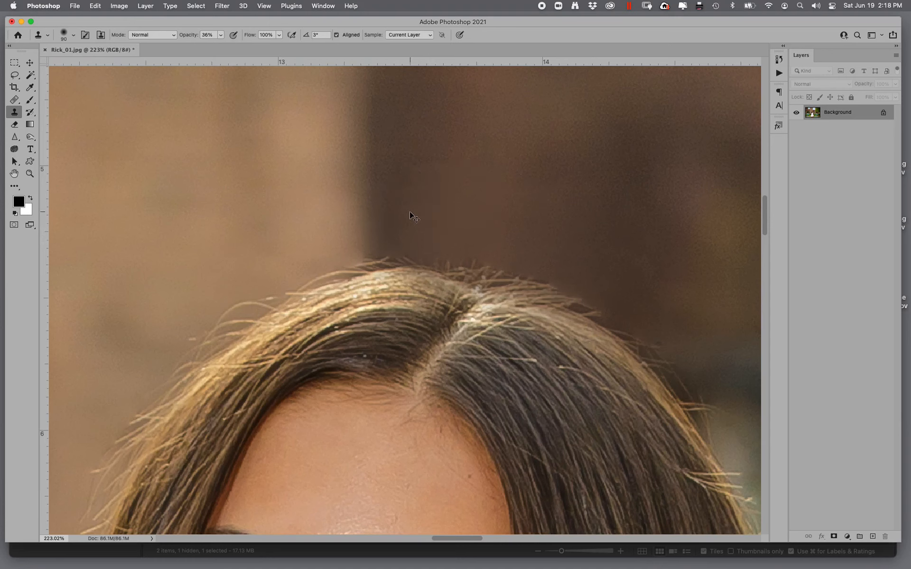
- Zoom in on the hair above her left shoulder and clone out the flyaway strands there
key(super+minus)
key(super+minus)
key(super+minus)
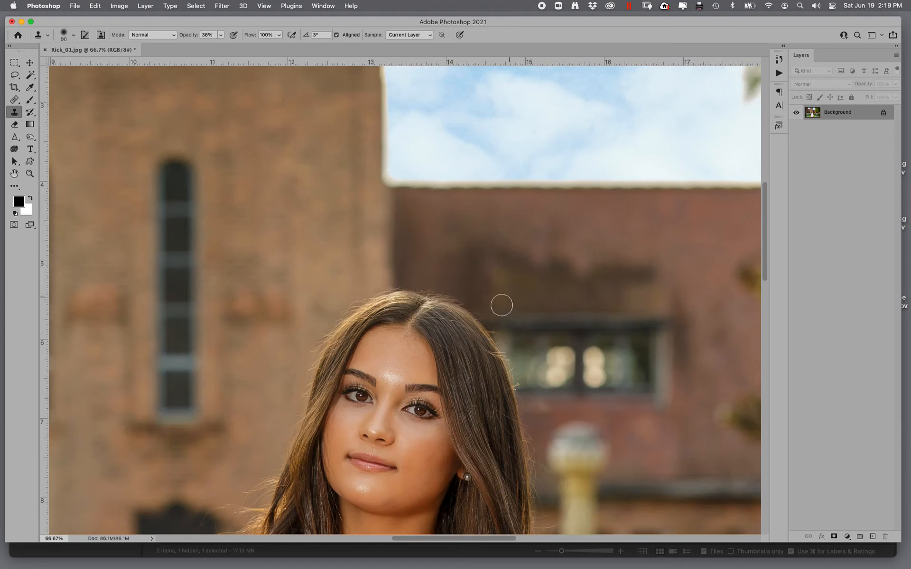
drag(540, 358, 567, 214)
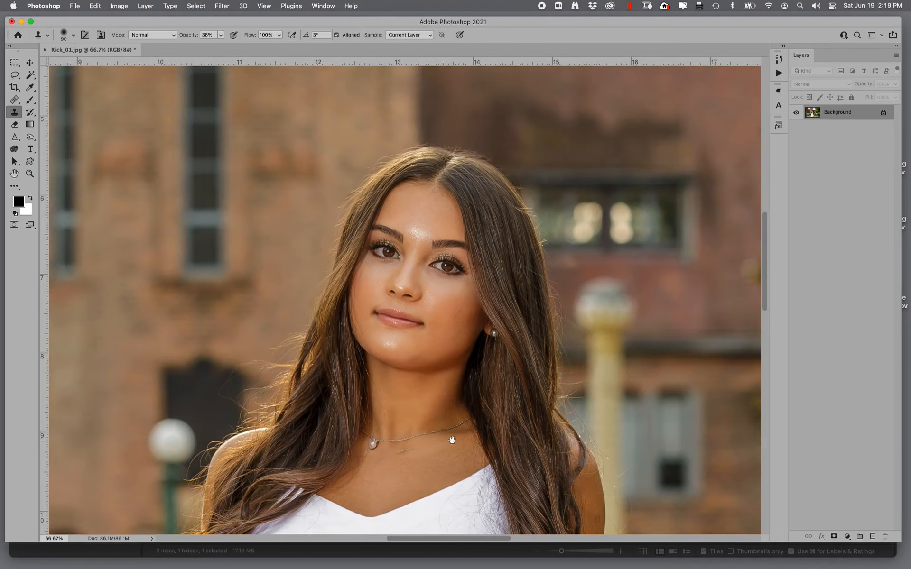
drag(446, 441, 622, 367)
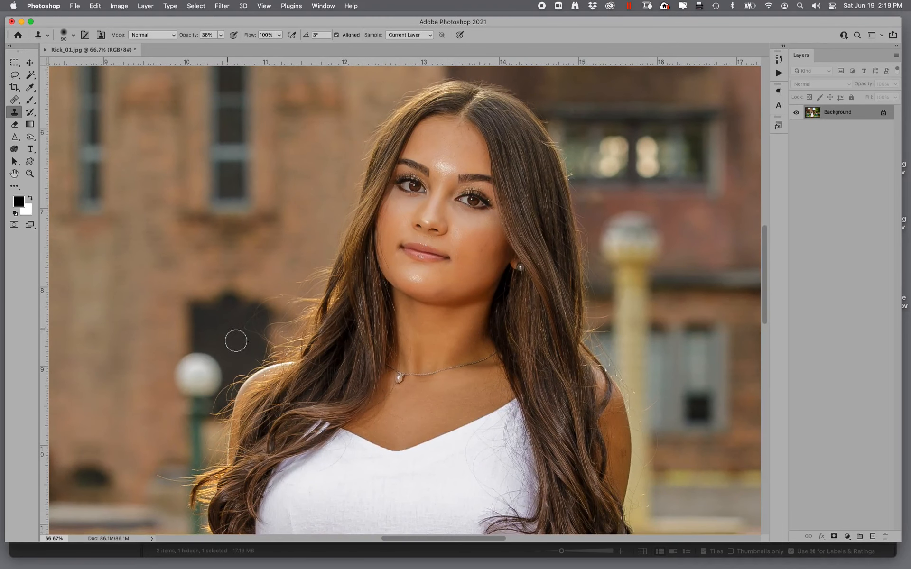
click(27, 176)
drag(218, 256, 357, 395)
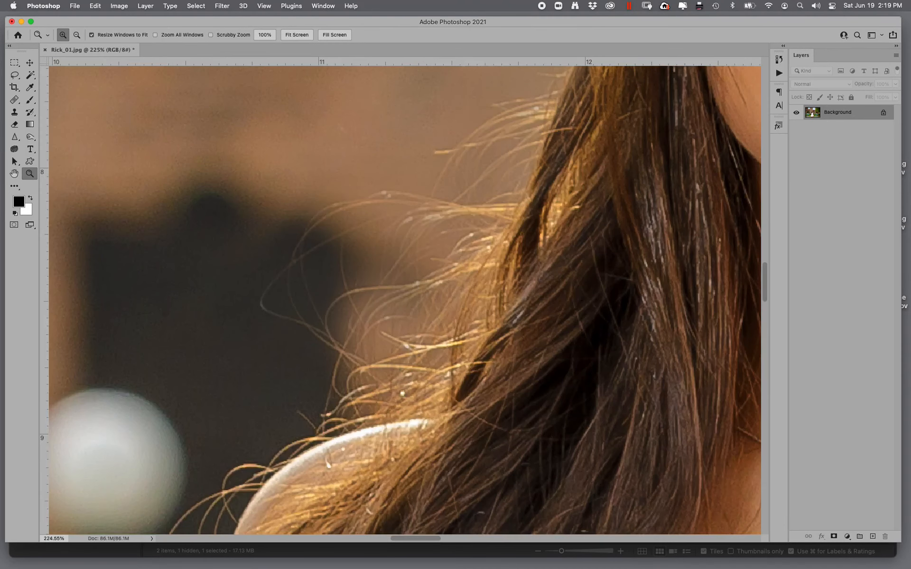
click(12, 101)
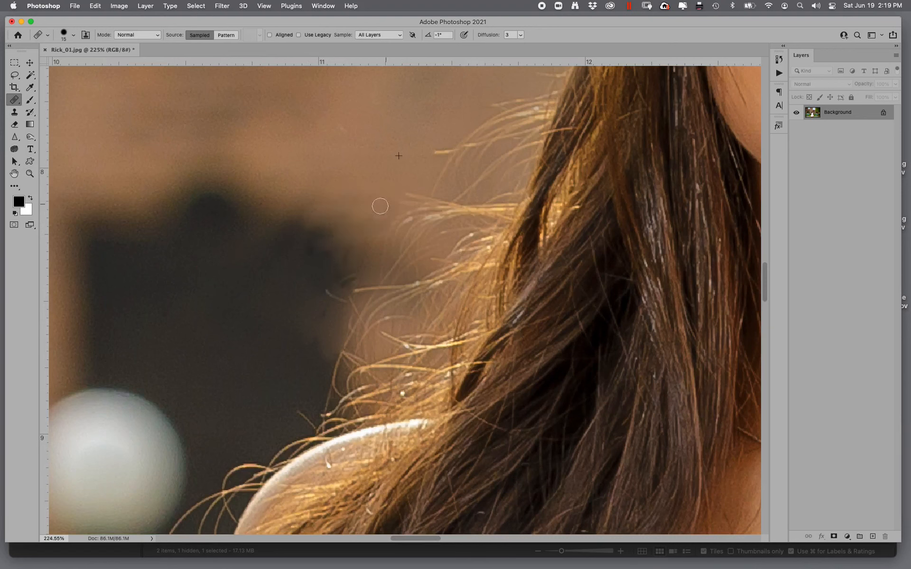
click(350, 81)
click(14, 112)
alt+click(175, 316)
mouse_move(260, 315)
mouse_down()
mouse_move(295, 288)
mouse_move(311, 326)
mouse_move(327, 332)
mouse_up()
mouse_move(317, 226)
mouse_down()
mouse_move(303, 266)
mouse_move(376, 230)
mouse_move(351, 332)
mouse_move(398, 251)
mouse_move(370, 389)
mouse_move(408, 232)
mouse_move(474, 103)
mouse_move(431, 168)
mouse_move(556, 150)
mouse_up()
mouse_move(386, 255)
mouse_down()
mouse_move(270, 423)
mouse_move(236, 451)
mouse_up()
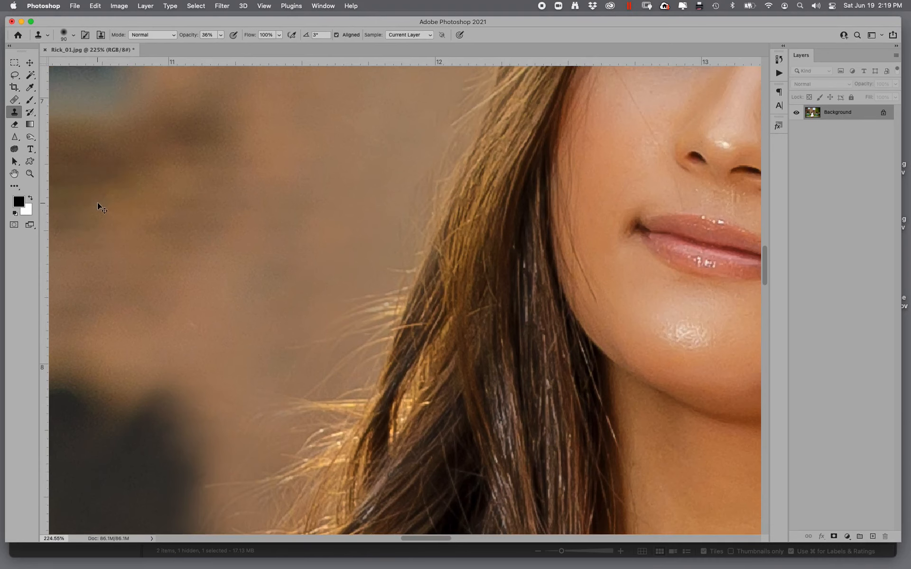
- Open Liquify and set the Face-Aware Jawline to -31 and Face Width to -37
key(super+0)
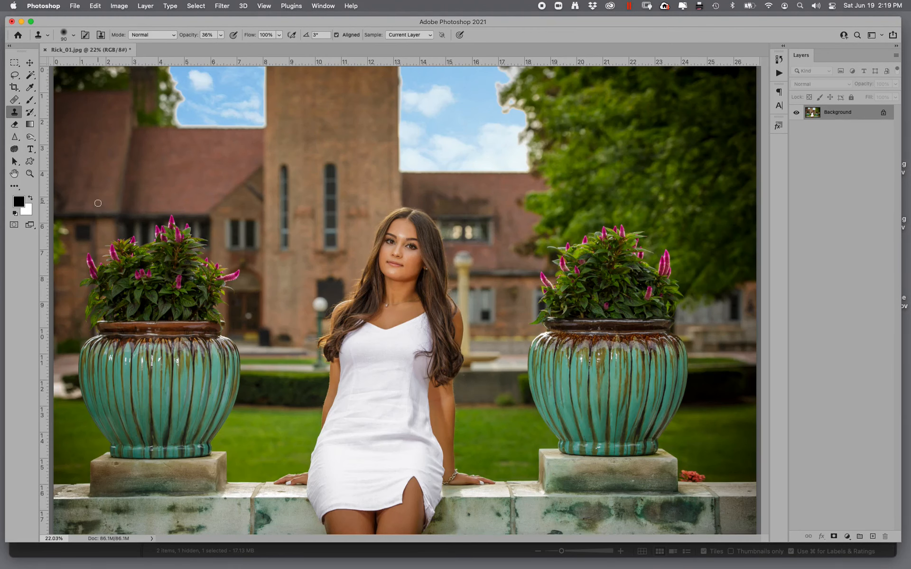
key(super+shift+x)
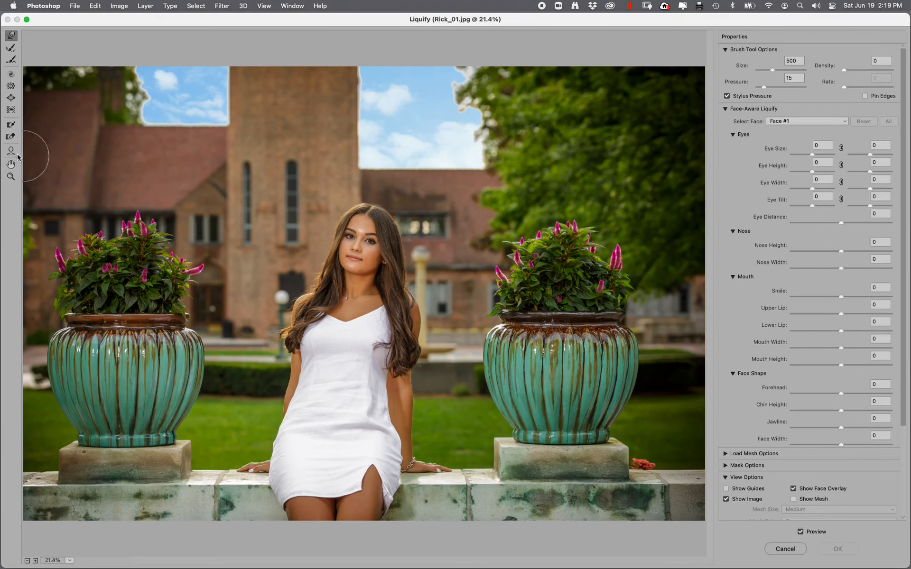
click(10, 176)
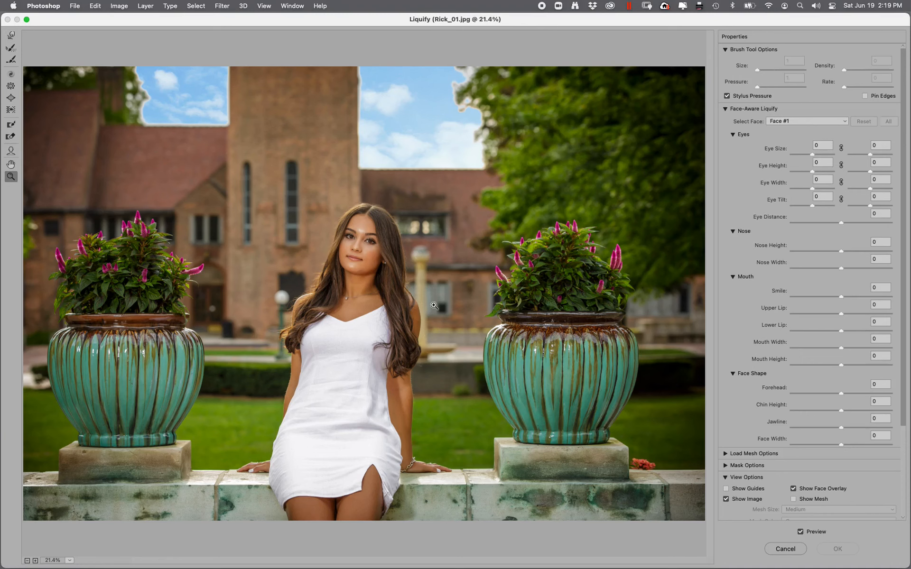
click(351, 192)
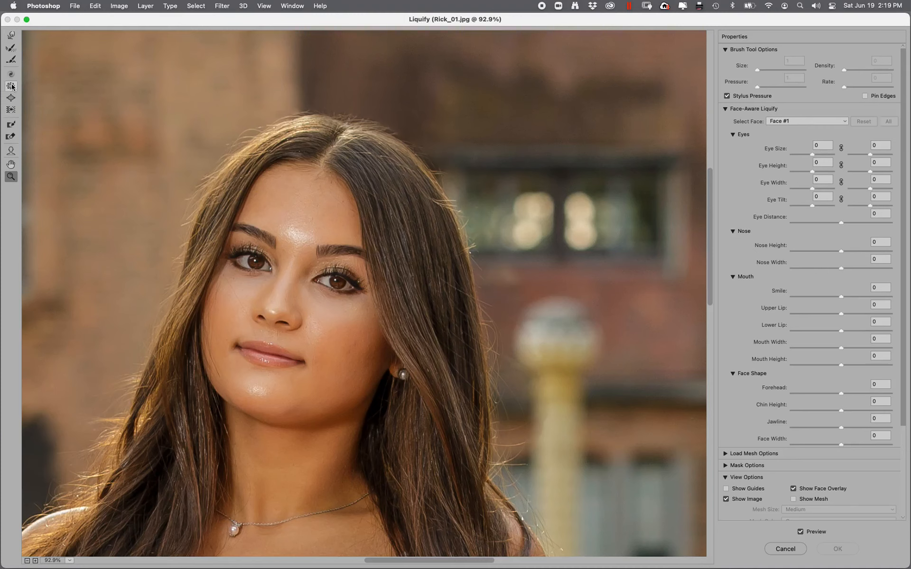
click(11, 111)
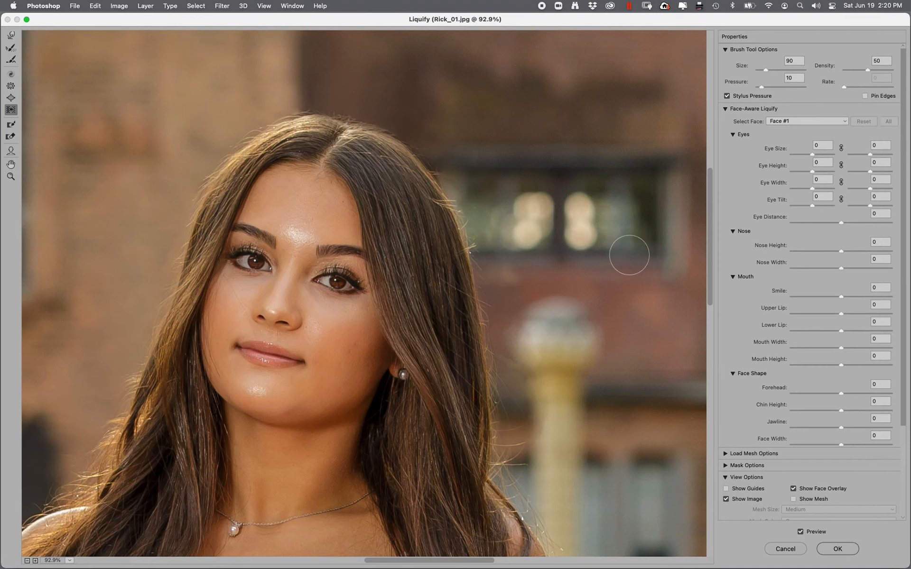
drag(502, 335, 577, 248)
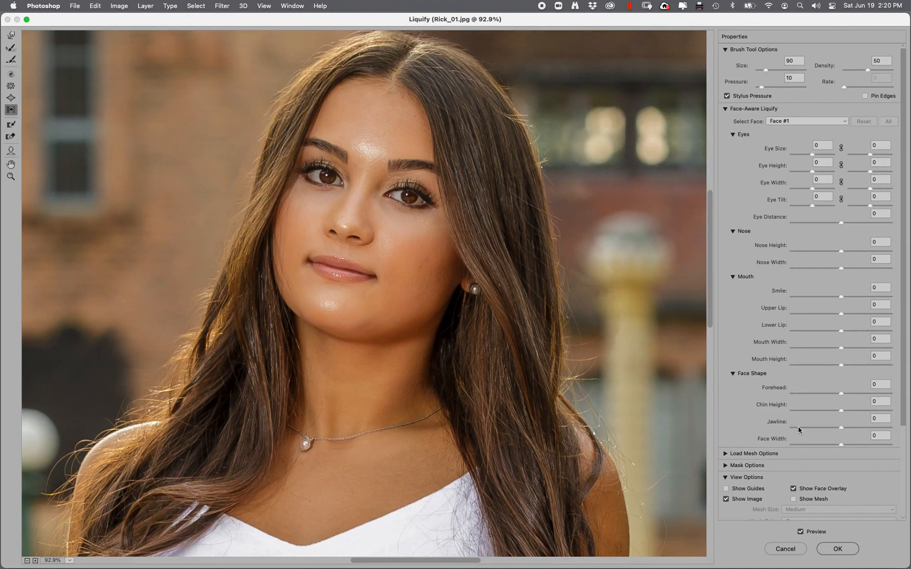
drag(841, 428, 826, 428)
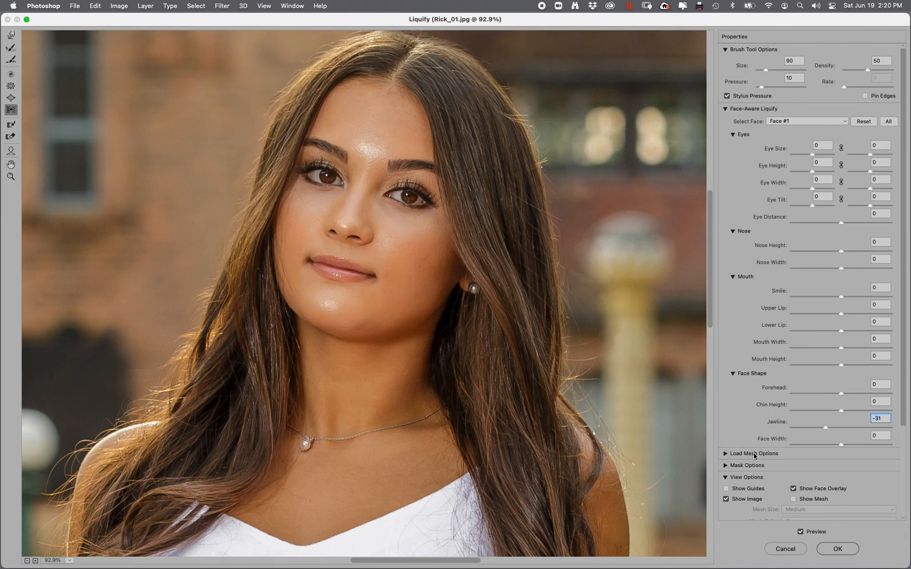
drag(843, 445, 822, 445)
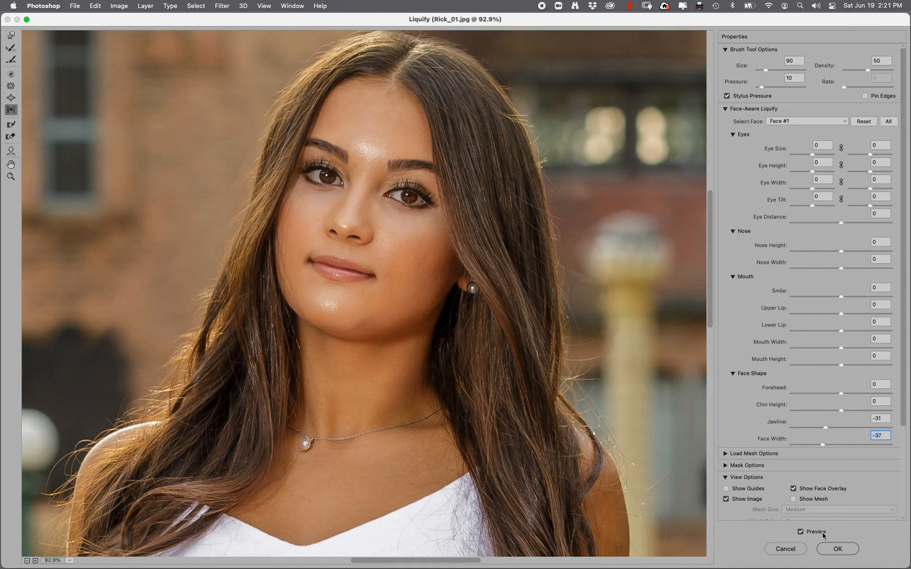
click(839, 548)
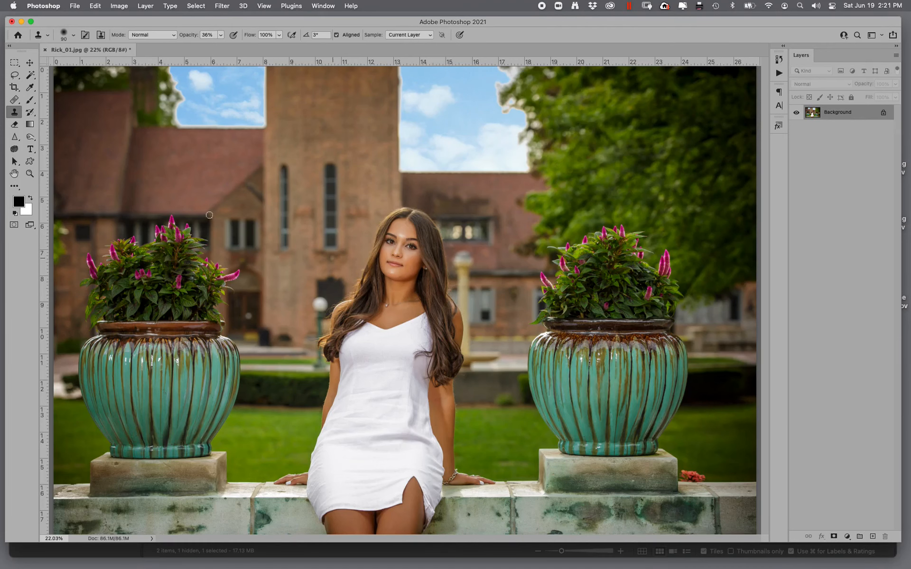
- Zoom into her cheek and remove the stray hair strand across it with a smaller Spot Healing Brush
click(30, 174)
drag(375, 217, 424, 300)
drag(311, 209, 394, 327)
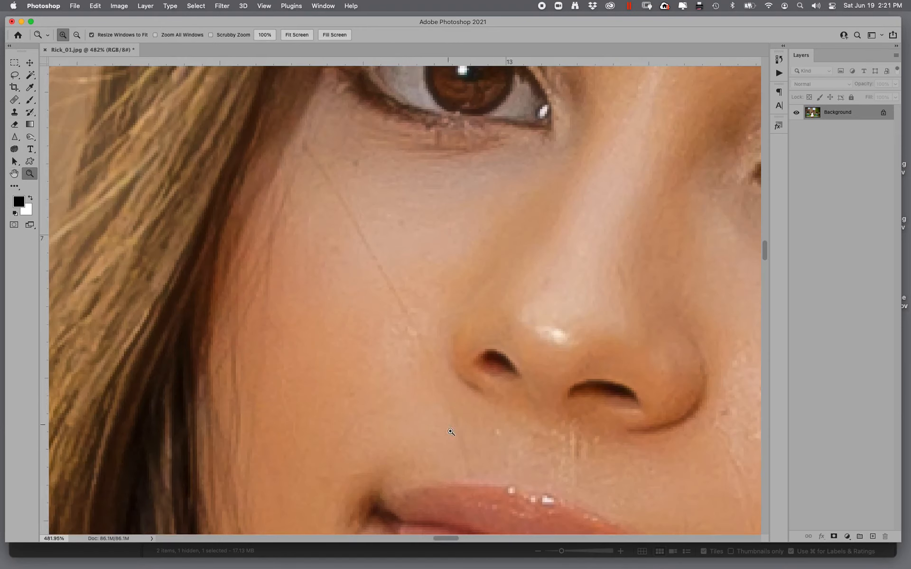
click(14, 99)
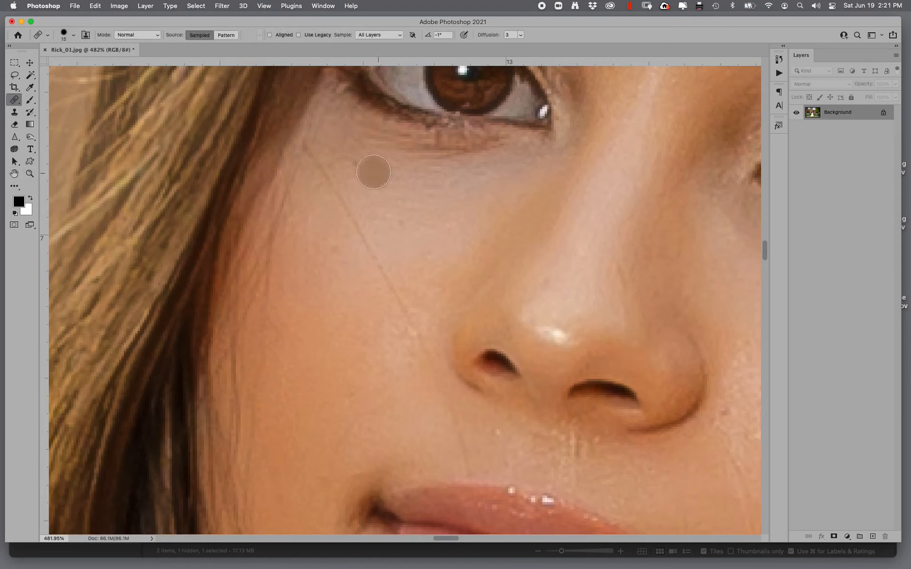
key(bracketleft)
key(bracketleft)
key(bracketleft)
key(bracketleft)
key(bracketleft)
key(bracketleft)
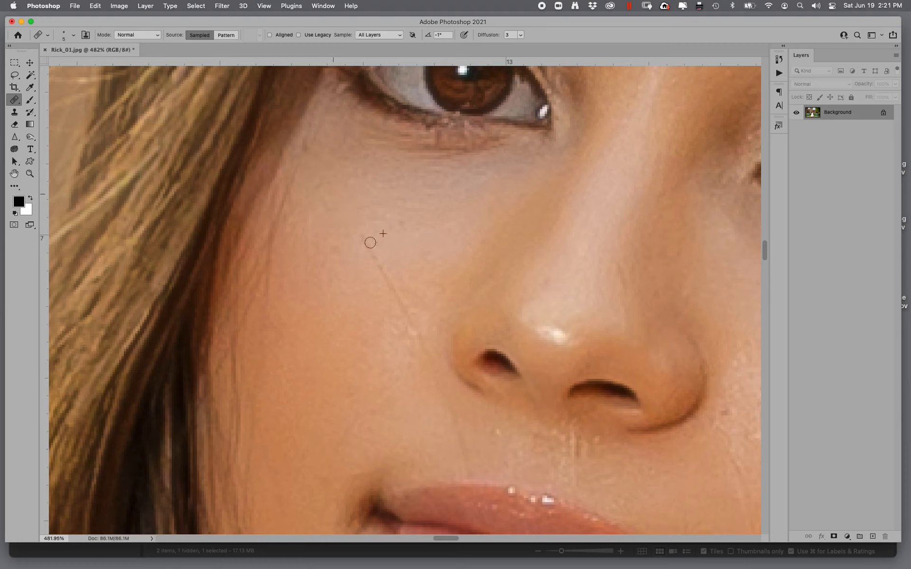
mouse_move(391, 300)
mouse_down()
mouse_move(409, 348)
mouse_move(401, 329)
mouse_move(414, 317)
mouse_move(419, 351)
mouse_up()
drag(469, 372, 146, 273)
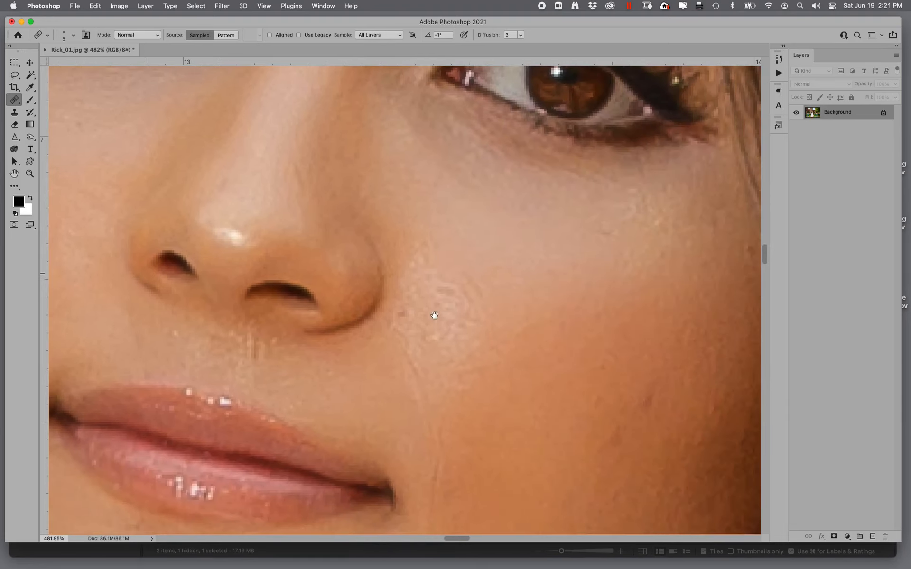
drag(463, 277, 450, 283)
drag(415, 365, 394, 344)
- Enlarge the Spot Healing Brush and heal small blemishes on her cheek and chin
key(super+minus)
key(super+minus)
key(bracketright)
key(bracketright)
key(bracketright)
key(bracketright)
alt+click(505, 356)
mouse_move(528, 400)
mouse_down()
mouse_move(549, 364)
mouse_move(515, 365)
mouse_up()
alt+click(480, 301)
mouse_move(421, 327)
mouse_down()
mouse_move(422, 287)
mouse_move(418, 315)
mouse_move(440, 310)
mouse_move(437, 321)
mouse_move(417, 275)
mouse_move(406, 329)
mouse_move(419, 294)
mouse_move(451, 353)
mouse_up()
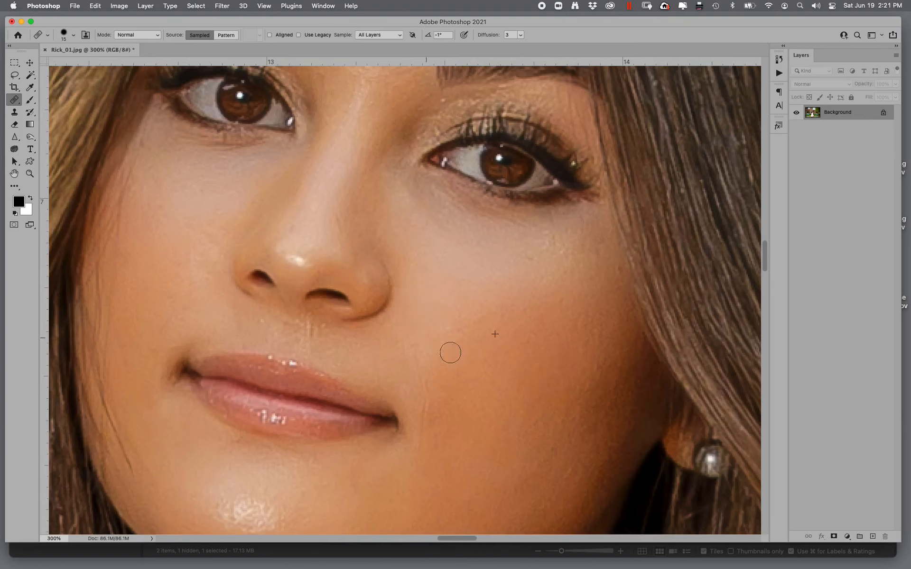
drag(425, 413, 426, 394)
click(512, 444)
drag(505, 437, 565, 302)
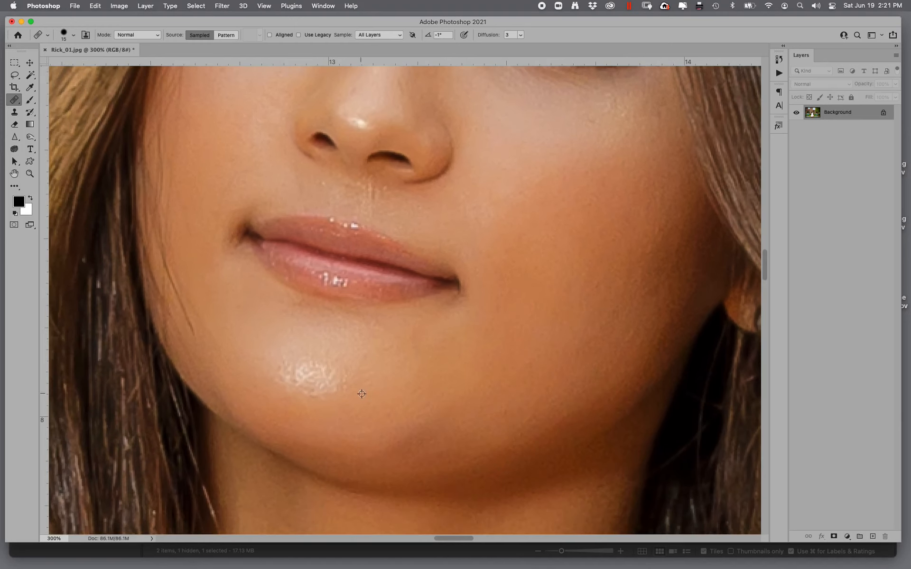
- Heal the remaining blemishes on her chin and around the mouth with the Spot Healing Brush
mouse_move(341, 387)
mouse_down()
mouse_move(313, 375)
mouse_move(312, 384)
mouse_move(293, 361)
mouse_move(279, 379)
mouse_move(331, 396)
mouse_move(312, 378)
mouse_move(335, 382)
mouse_up()
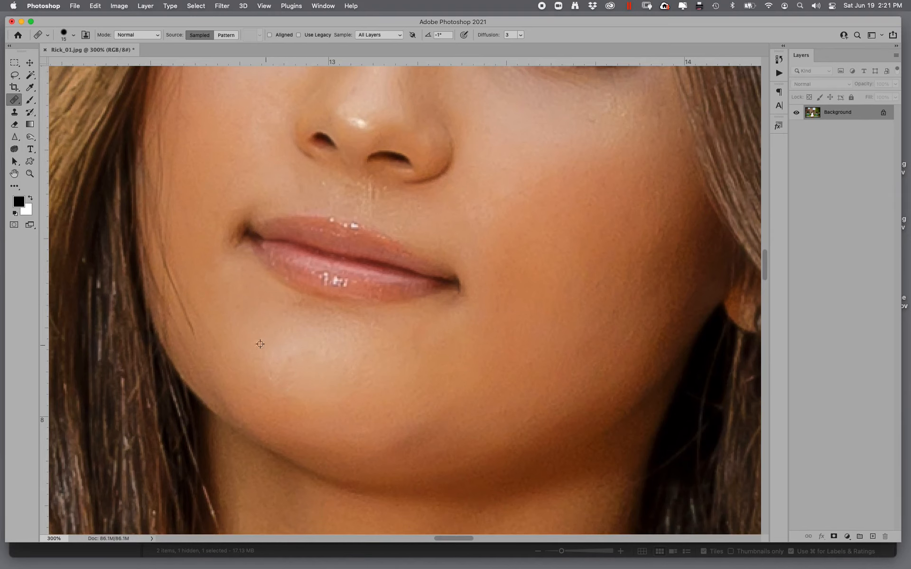
click(281, 361)
drag(287, 345, 274, 341)
click(452, 366)
click(419, 375)
alt+click(420, 372)
mouse_move(356, 389)
mouse_down()
mouse_move(330, 392)
mouse_move(352, 393)
mouse_up()
- Heal the blemishes beside her nose and across her forehead
drag(397, 301, 315, 471)
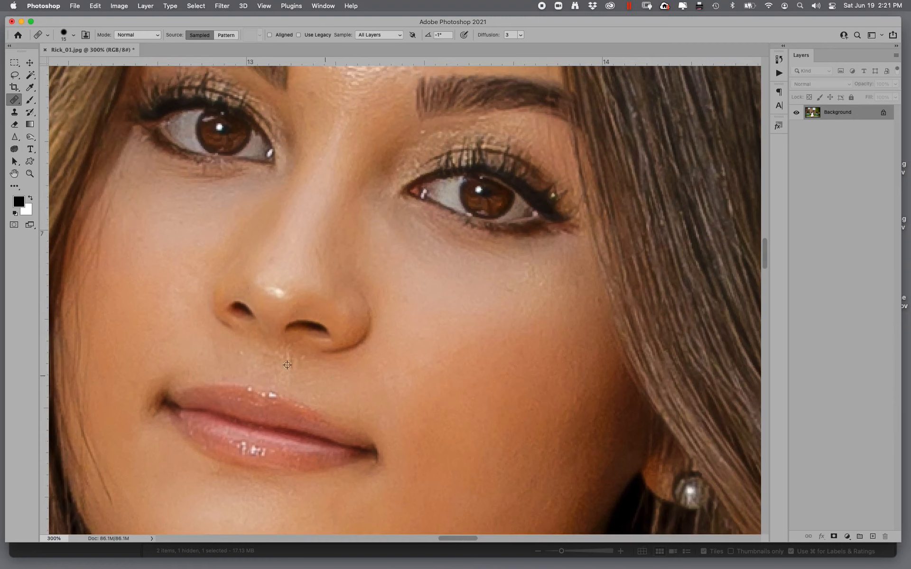
alt+click(335, 375)
drag(290, 359, 324, 370)
drag(363, 252, 283, 425)
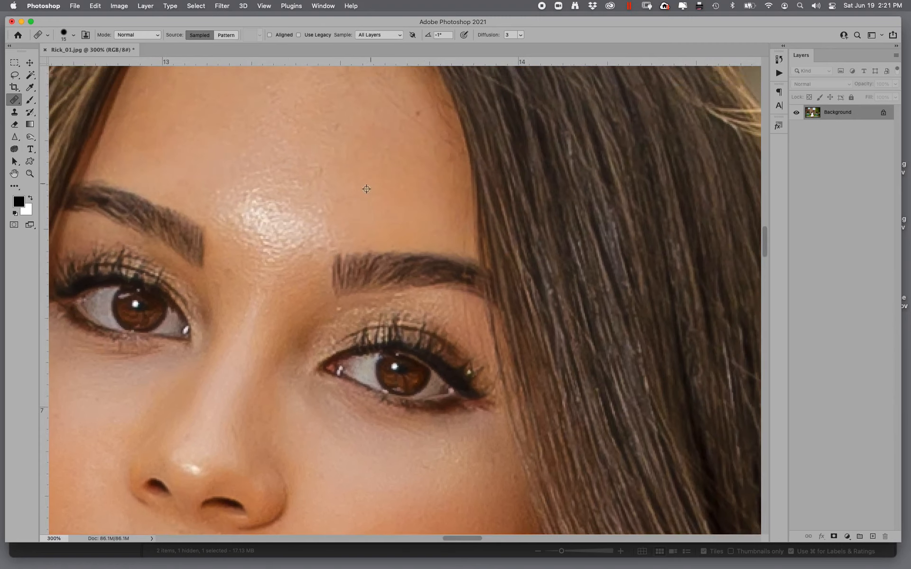
alt+click(369, 196)
mouse_move(308, 223)
mouse_down()
mouse_move(296, 249)
mouse_move(323, 219)
mouse_move(274, 224)
mouse_move(278, 204)
mouse_move(232, 210)
mouse_move(280, 250)
mouse_up()
mouse_move(252, 195)
mouse_down()
mouse_move(228, 194)
mouse_move(230, 227)
mouse_move(272, 256)
mouse_move(277, 181)
mouse_move(251, 170)
mouse_move(294, 160)
mouse_move(263, 146)
mouse_move(262, 176)
mouse_move(286, 180)
mouse_up()
alt+click(397, 194)
mouse_move(322, 222)
mouse_down()
mouse_move(326, 191)
mouse_move(333, 179)
mouse_move(273, 125)
mouse_move(296, 163)
mouse_up()
alt+click(267, 171)
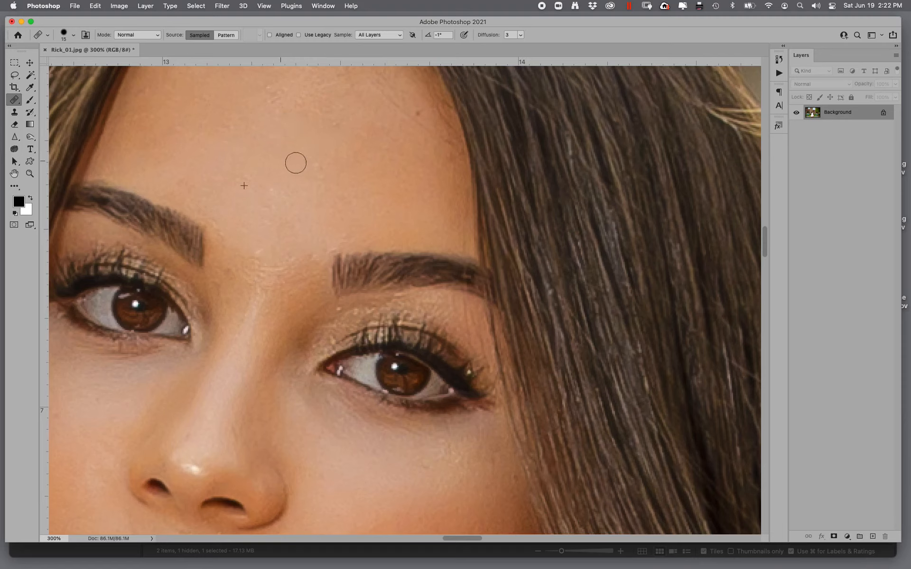
- Heal further spots on her forehead and along the bridge of the nose
scroll(285, 199, up, 5)
mouse_move(312, 227)
mouse_down()
mouse_move(323, 209)
mouse_move(312, 161)
mouse_move(289, 191)
mouse_up()
alt+click(348, 210)
mouse_move(404, 171)
mouse_down()
mouse_move(357, 181)
mouse_move(380, 207)
mouse_up()
alt+click(360, 221)
mouse_move(452, 220)
mouse_down()
mouse_move(439, 226)
mouse_move(362, 161)
mouse_move(328, 148)
mouse_up()
scroll(331, 379, down, 9)
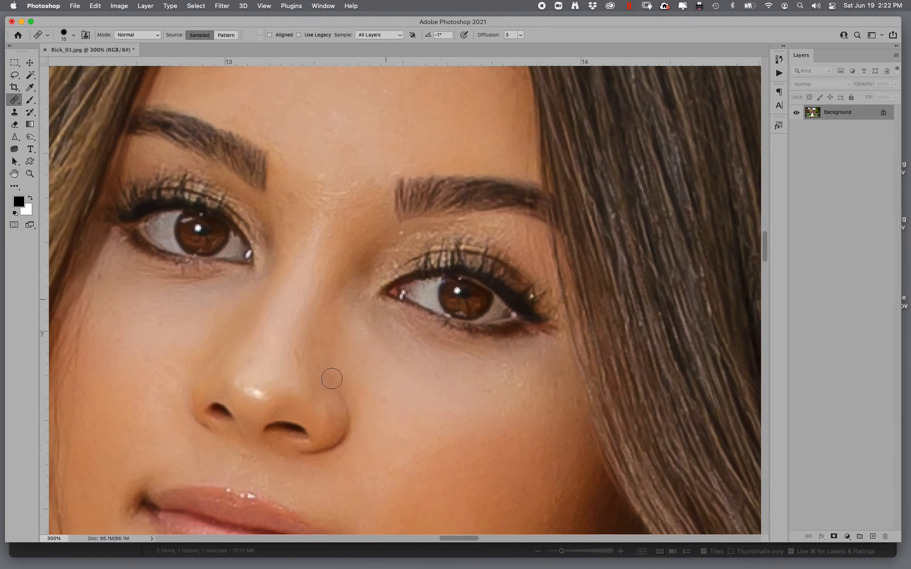
click(430, 355)
alt+click(433, 381)
mouse_move(392, 364)
mouse_down()
mouse_move(377, 333)
mouse_move(405, 347)
mouse_move(413, 339)
mouse_move(441, 346)
mouse_move(392, 320)
mouse_move(484, 380)
mouse_move(511, 373)
mouse_move(408, 373)
mouse_move(380, 350)
mouse_move(489, 403)
mouse_move(530, 356)
mouse_move(526, 403)
mouse_move(491, 436)
mouse_up()
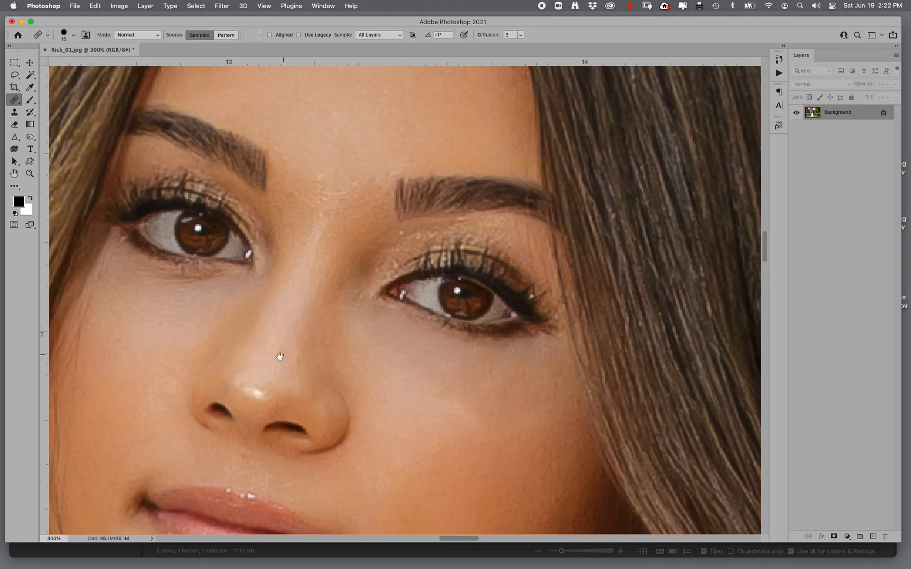
- Heal the skin texture just beneath her right eye
alt+click(174, 354)
mouse_move(220, 311)
mouse_down()
mouse_move(224, 300)
mouse_move(156, 312)
mouse_up()
drag(208, 288, 114, 278)
- Zoom into the eyes and darken both pupils with a small black brush
click(29, 173)
drag(172, 180, 545, 370)
key(super+minus)
key(super+minus)
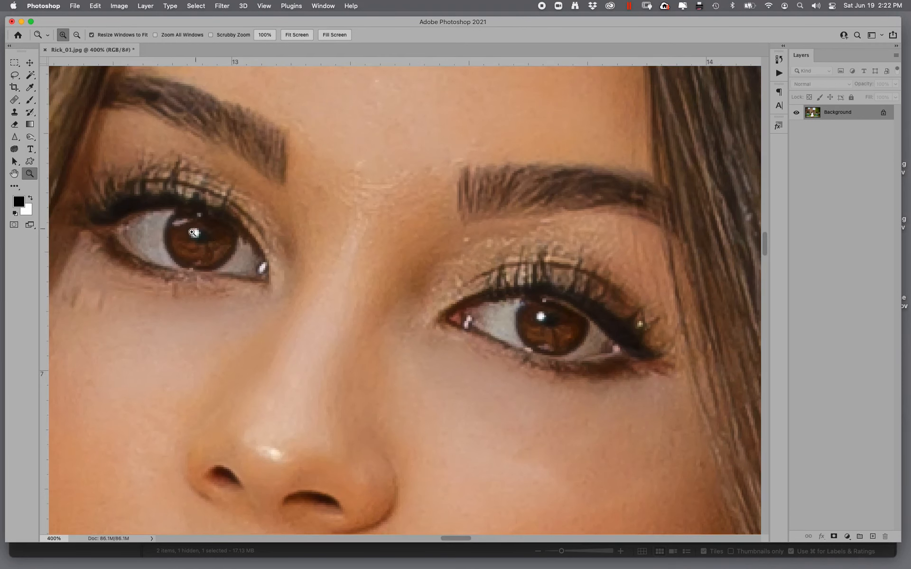
click(29, 100)
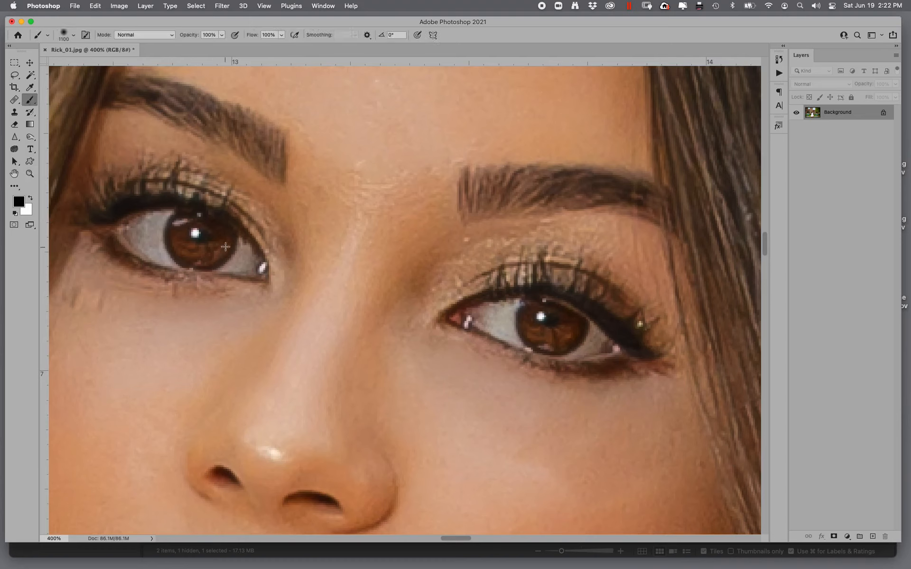
key(bracketleft)
key(bracketleft)
key(bracketleft)
key(bracketleft)
key(bracketleft)
key(bracketleft)
key(bracketleft)
key(bracketleft)
key(bracketleft)
key(bracketleft)
key(bracketleft)
key(bracketleft)
key(bracketleft)
key(bracketleft)
key(bracketleft)
key(bracketleft)
key(bracketleft)
key(bracketleft)
key(bracketleft)
key(bracketleft)
key(bracketright)
click(199, 236)
click(546, 319)
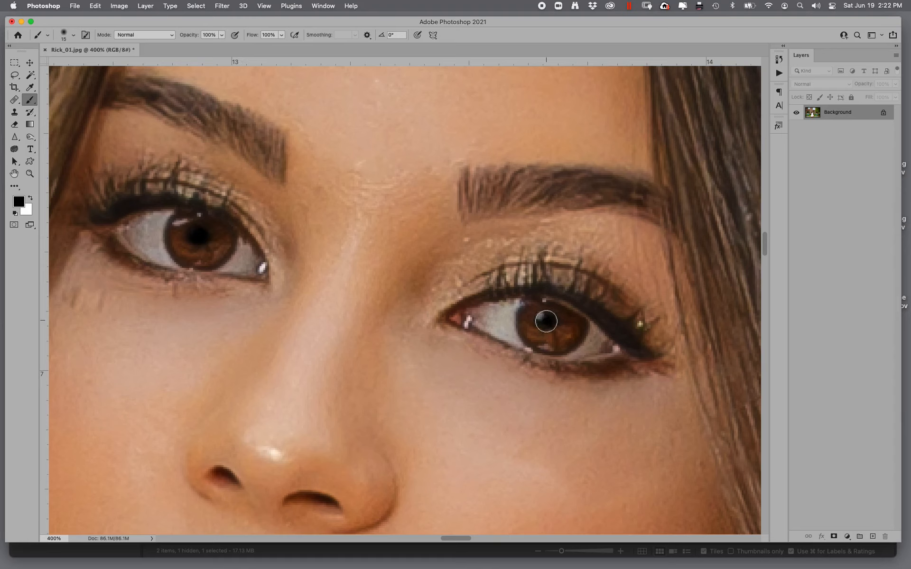
- Burn around both irises and pupils with a small Burn brush at Midtones, 50% exposure
click(30, 136)
key(bracketleft)
key(bracketleft)
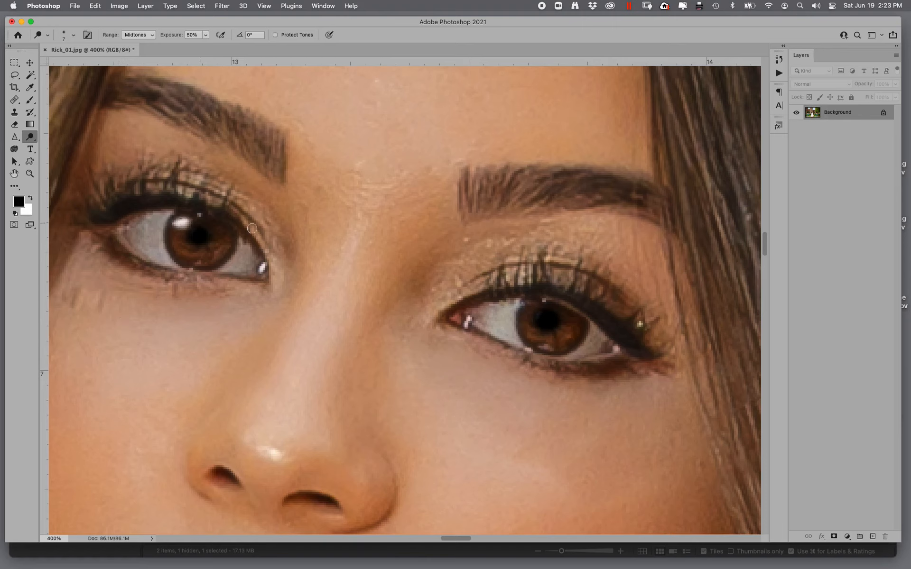
drag(531, 309, 533, 310)
key(bracketright)
key(bracketright)
key(bracketright)
key(bracketright)
mouse_move(571, 330)
mouse_down()
mouse_move(542, 342)
mouse_move(524, 332)
mouse_up()
mouse_move(205, 263)
mouse_down()
mouse_move(190, 252)
mouse_move(199, 218)
mouse_up()
drag(194, 256, 199, 238)
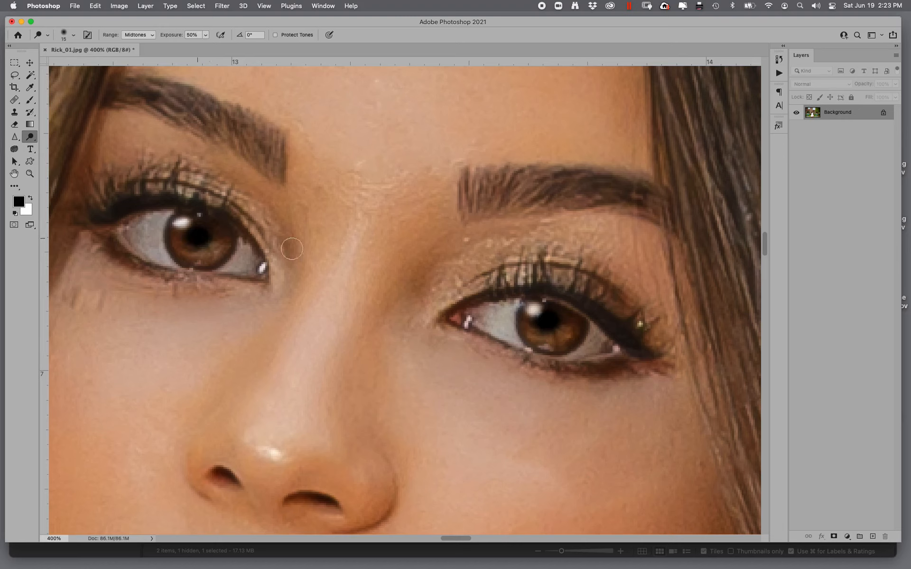
drag(545, 343, 567, 334)
drag(205, 256, 179, 244)
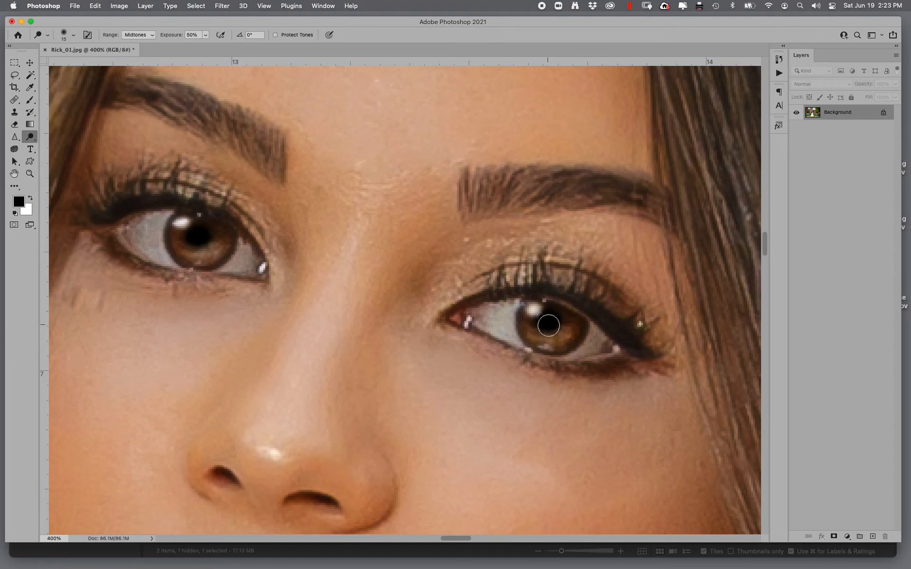
mouse_move(910, 317)
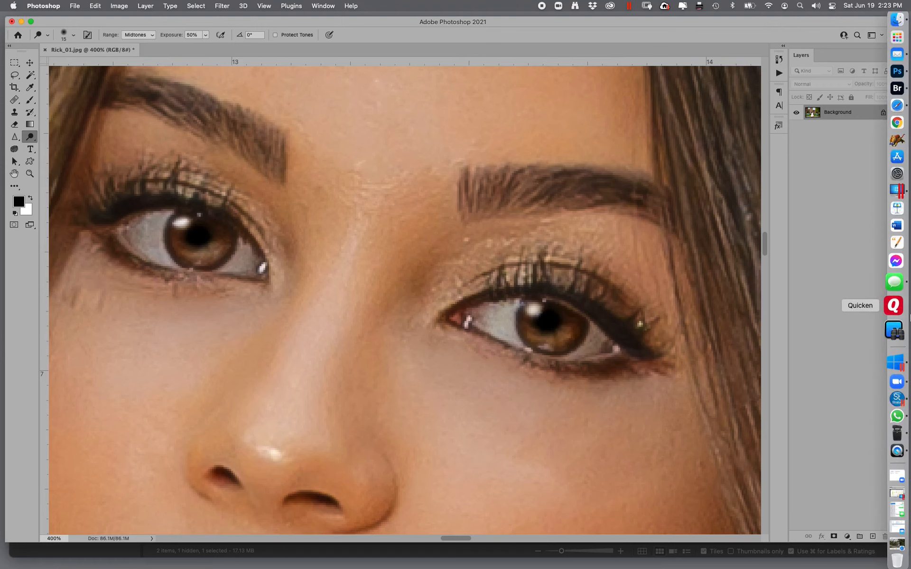
- Heal the lines under her right eye and the spots near the mouth corner with the Spot Healing Brush
key(super+minus)
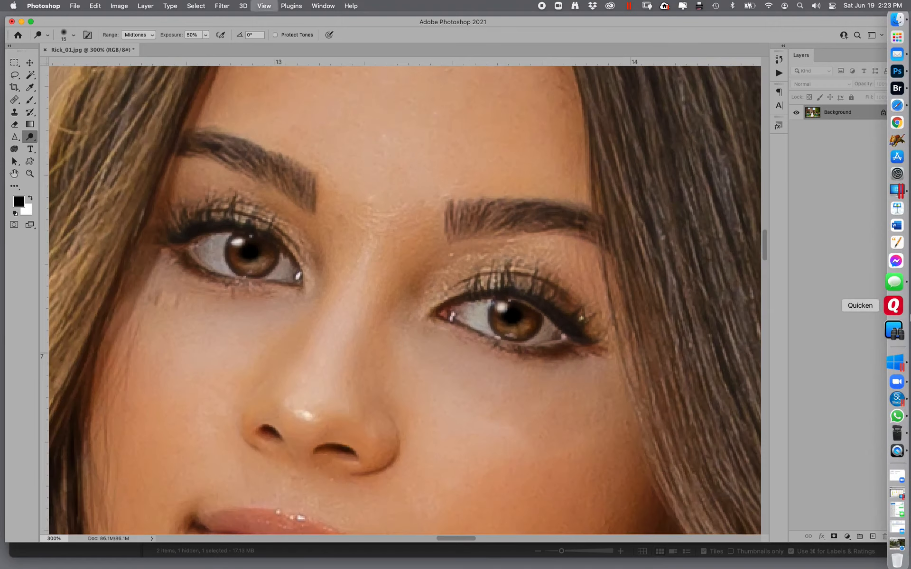
key(j)
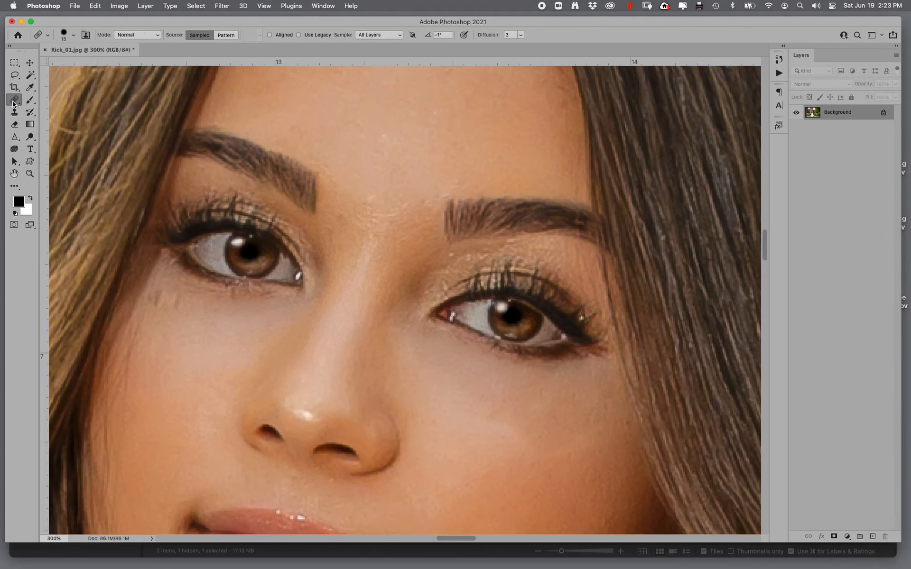
alt+click(159, 325)
drag(161, 304, 160, 298)
mouse_move(168, 299)
mouse_down()
mouse_move(178, 301)
mouse_move(144, 350)
mouse_up()
drag(212, 402, 250, 133)
mouse_move(163, 313)
mouse_down()
mouse_move(185, 359)
mouse_move(163, 295)
mouse_up()
click(302, 410)
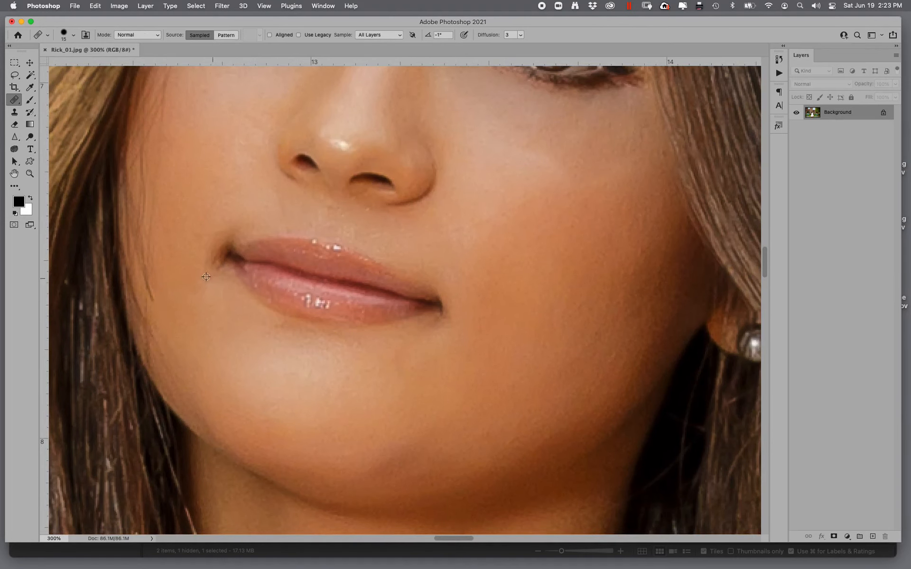
alt+click(257, 373)
click(274, 332)
- Heal small blemishes on her neck and chest
scroll(319, 255, down, 12)
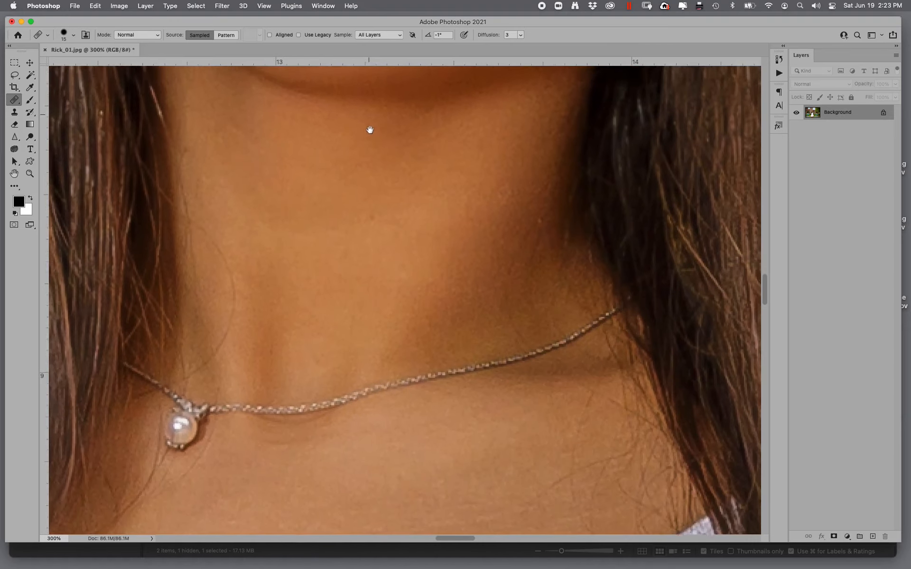
scroll(321, 355, down, 6)
scroll(342, 344, left, 4)
click(362, 353)
click(452, 349)
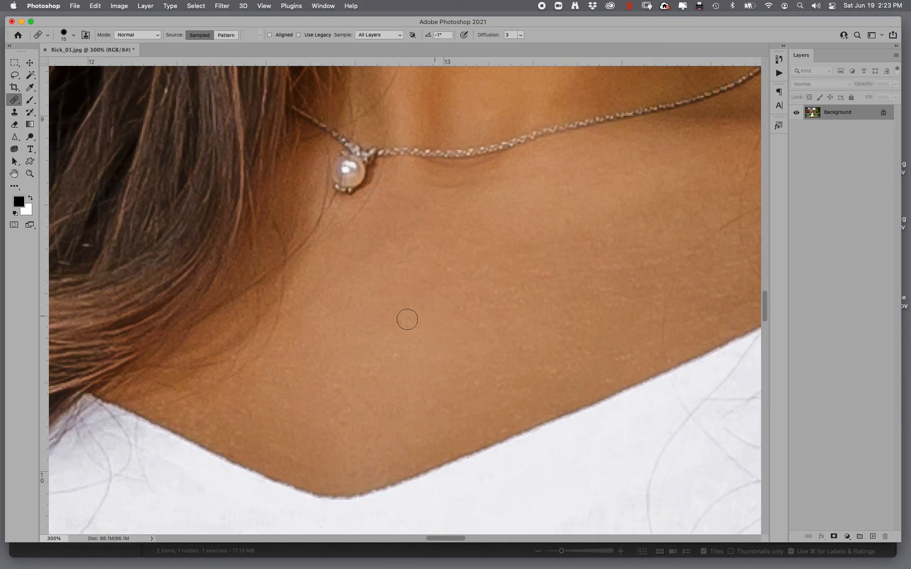
- Open Liquify and push in the sides of the dress with an 1800 Forward Warp brush
key(super+0)
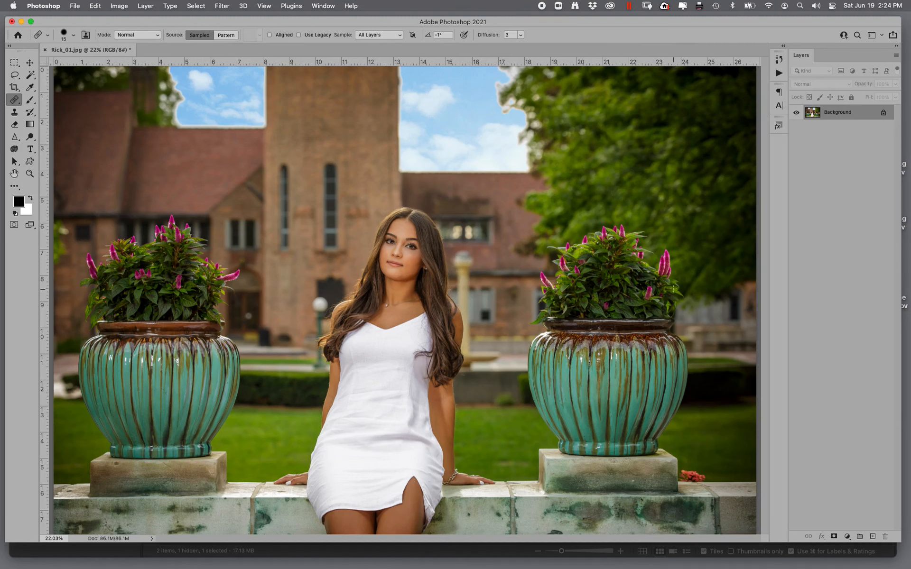
key(super+shift+x)
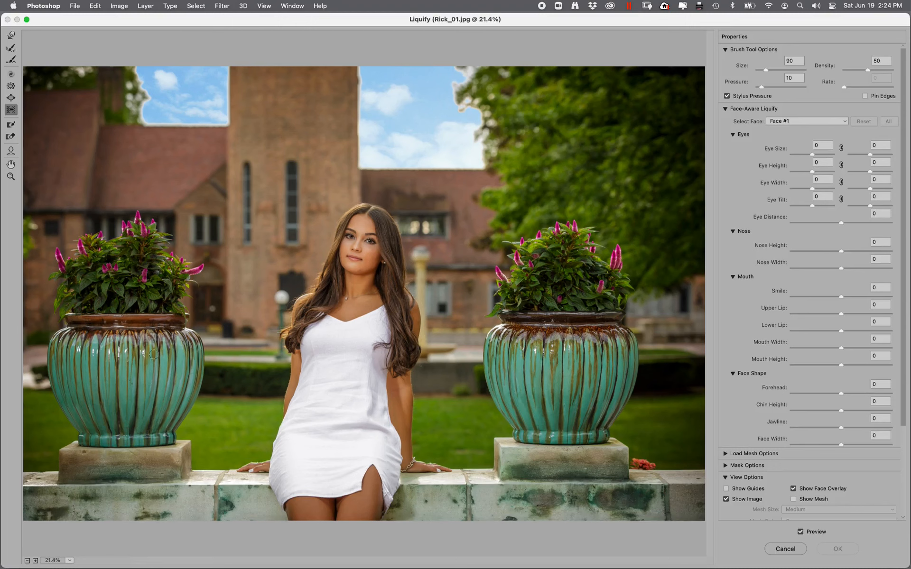
key(bracketright)
key(bracketright)
key(bracketright)
key(bracketright)
key(bracketright)
key(bracketright)
key(bracketright)
key(bracketright)
key(bracketright)
key(bracketright)
click(10, 36)
key(bracketright)
key(bracketright)
key(bracketright)
key(bracketright)
key(bracketright)
key(bracketright)
key(bracketright)
key(bracketright)
key(bracketright)
key(bracketright)
key(bracketright)
key(bracketright)
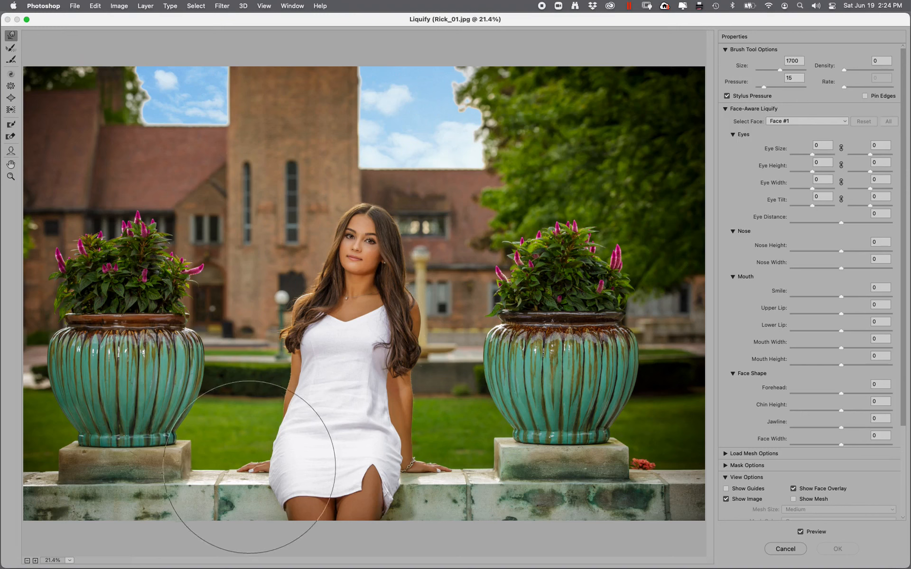
key(bracketright)
mouse_move(261, 455)
mouse_down()
mouse_move(293, 449)
mouse_move(289, 482)
mouse_up()
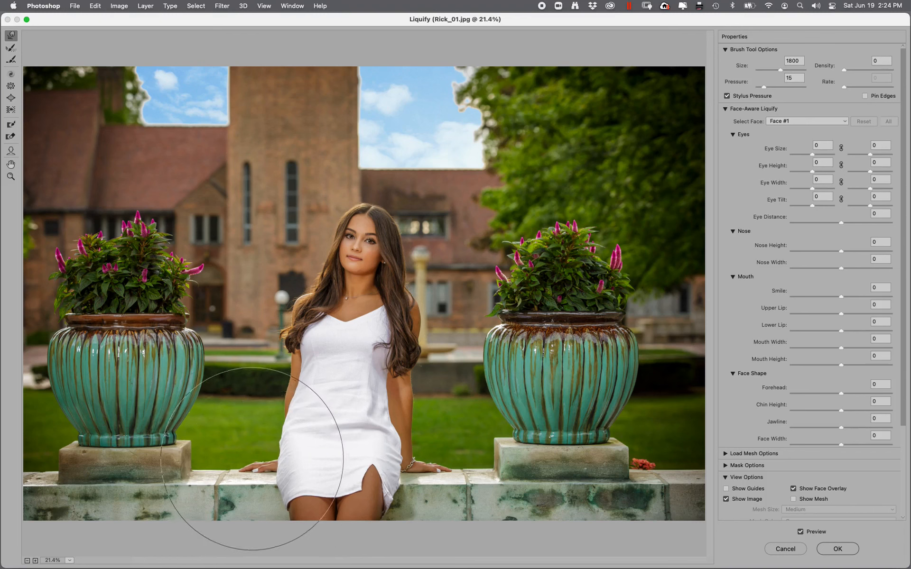
mouse_move(415, 462)
mouse_down()
mouse_move(408, 468)
mouse_move(416, 464)
mouse_move(411, 450)
mouse_up()
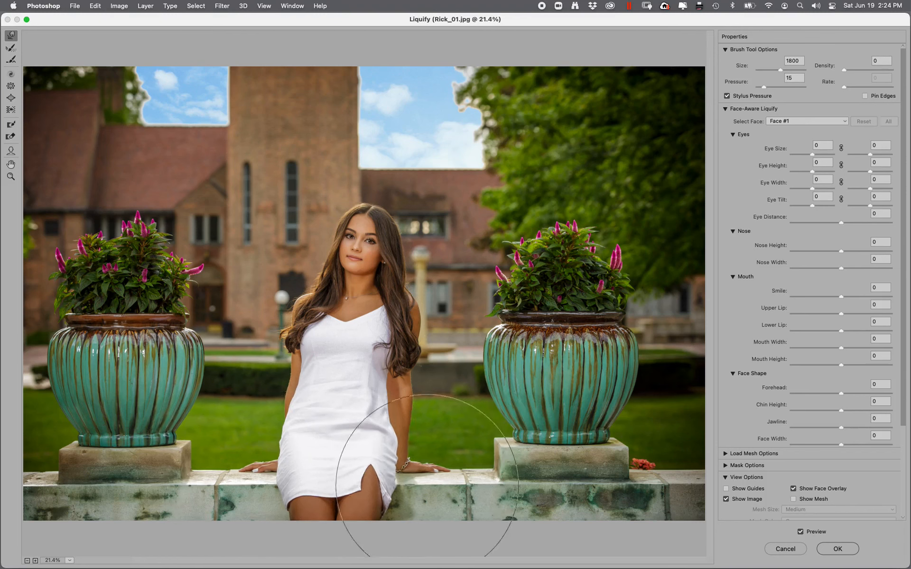
- Nudge the arm near her wrist with a 300 Forward Warp brush and apply Liquify
key(bracketleft)
key(bracketleft)
key(bracketleft)
key(bracketleft)
key(bracketleft)
key(bracketleft)
key(bracketleft)
key(bracketleft)
key(bracketleft)
key(bracketleft)
key(bracketleft)
key(bracketleft)
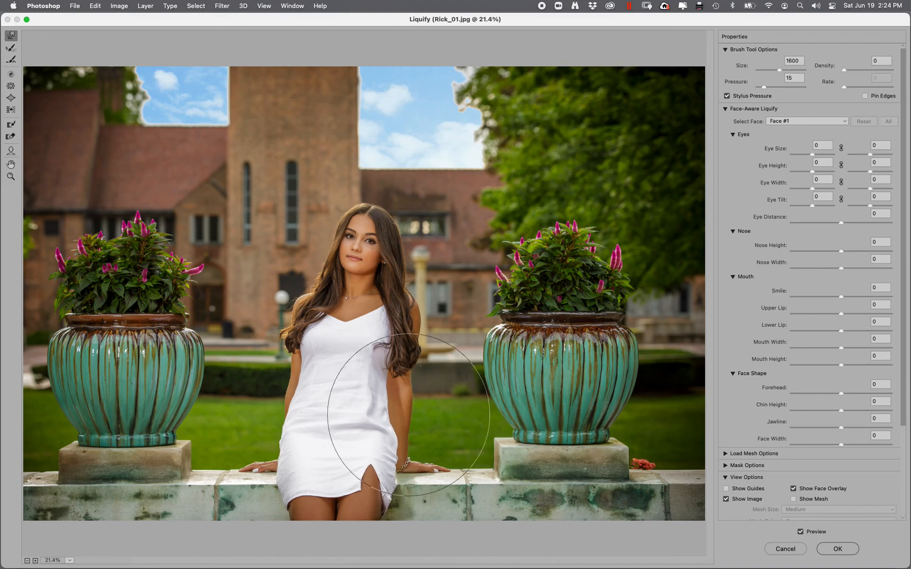
key(bracketleft)
key(bracketleft)
key(bracketleft)
key(bracketleft)
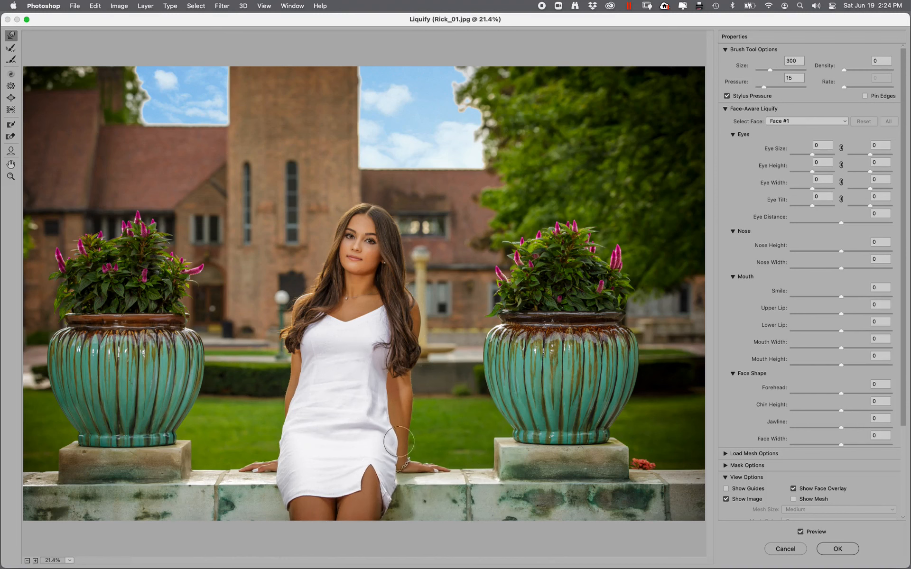
drag(397, 435, 395, 446)
key(bracketright)
key(bracketright)
key(bracketright)
key(bracketright)
key(bracketright)
key(bracketright)
key(bracketright)
key(bracketright)
key(bracketright)
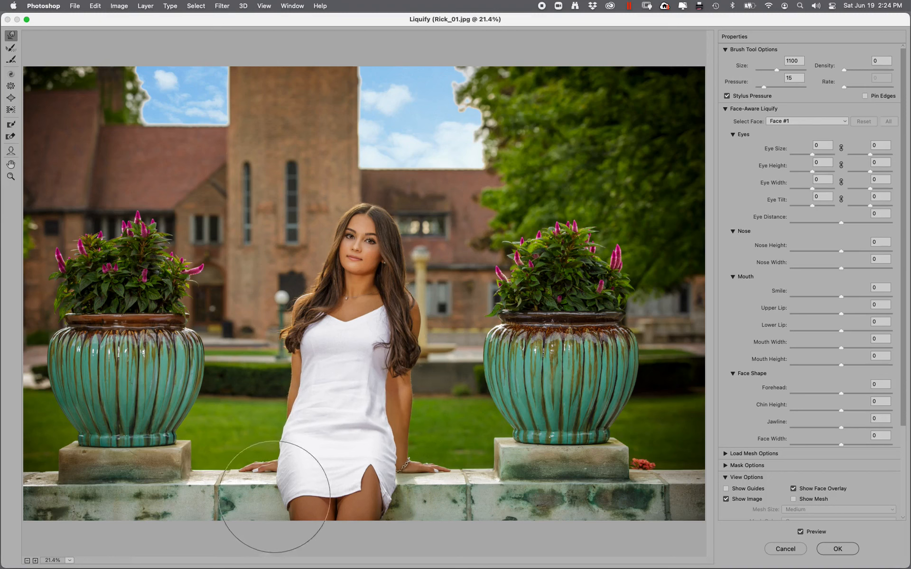
click(844, 550)
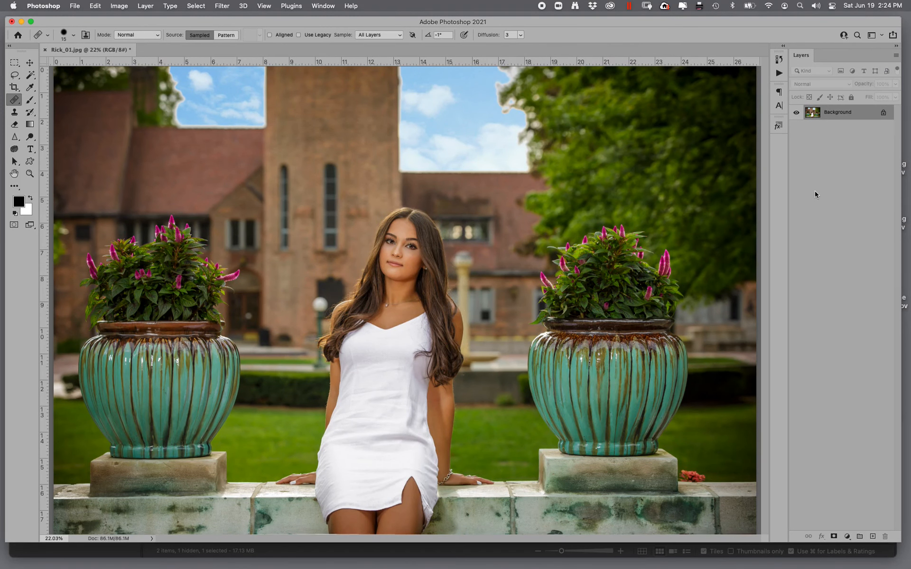
- Burn the stone ledge across the bottom with a 2200 Burn brush at 30% exposure
key(super+minus)
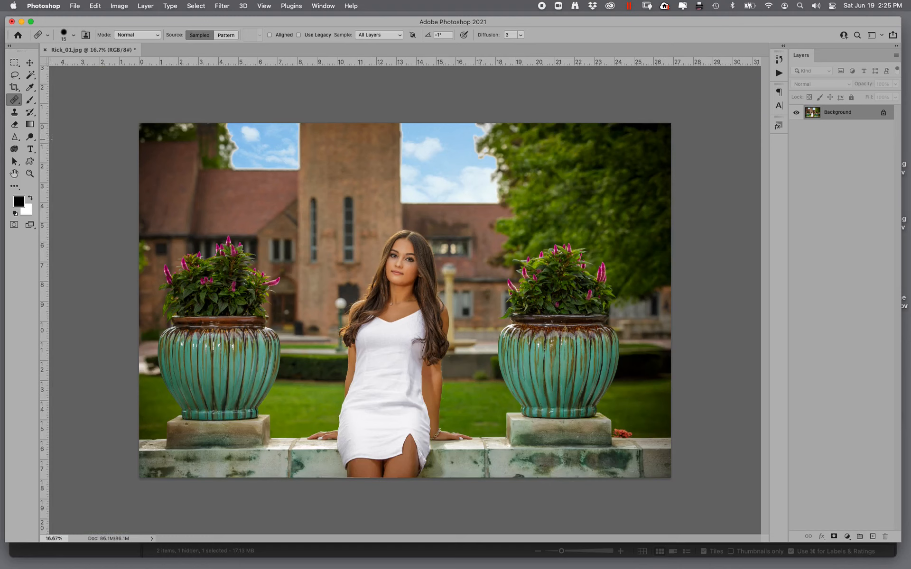
click(30, 136)
click(66, 143)
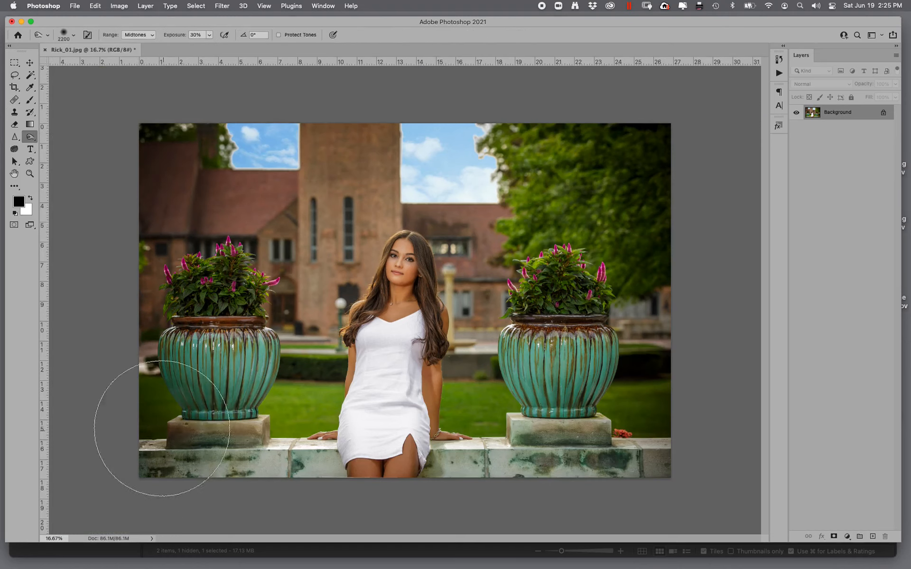
mouse_move(162, 428)
mouse_down()
mouse_move(356, 514)
mouse_move(612, 493)
mouse_move(603, 437)
mouse_up()
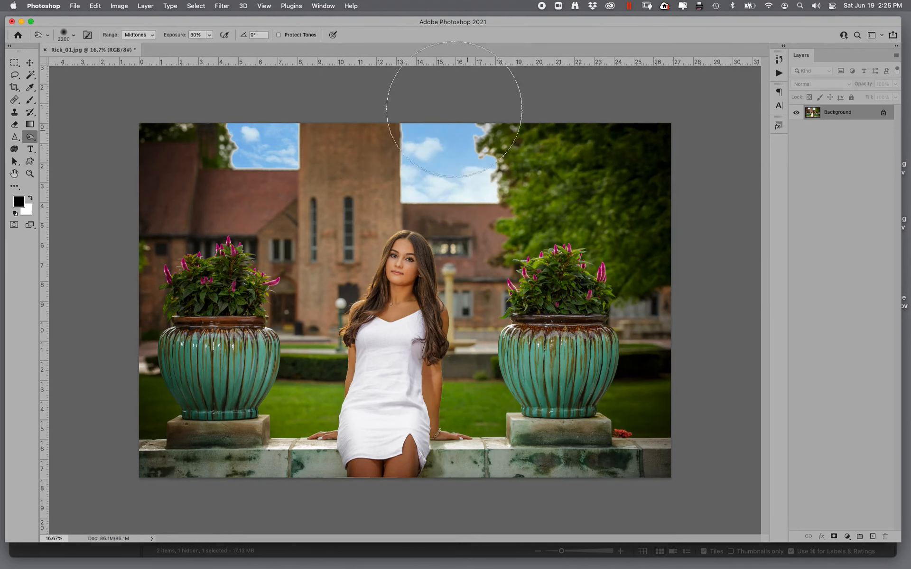
- Set the Burn range to Highlights and burn the planter base
click(127, 35)
click(136, 43)
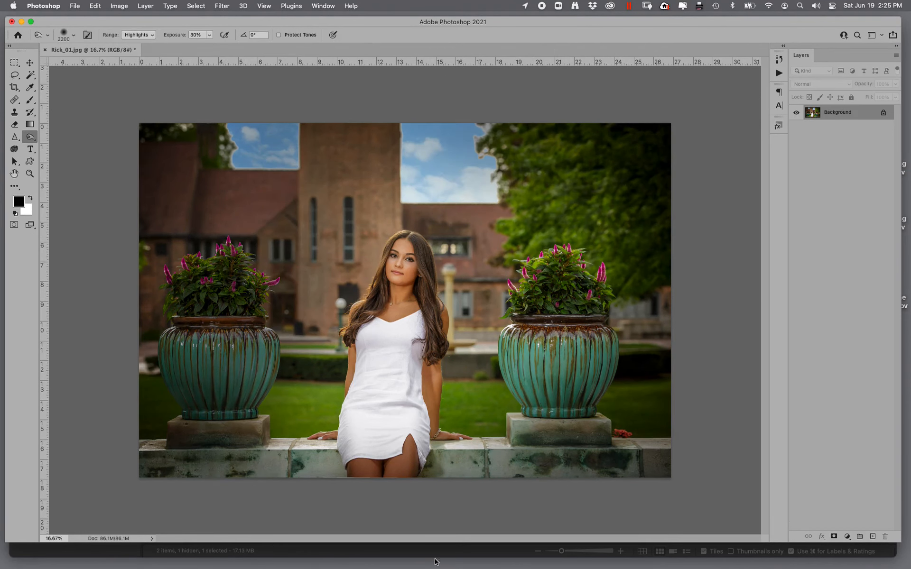
click(556, 428)
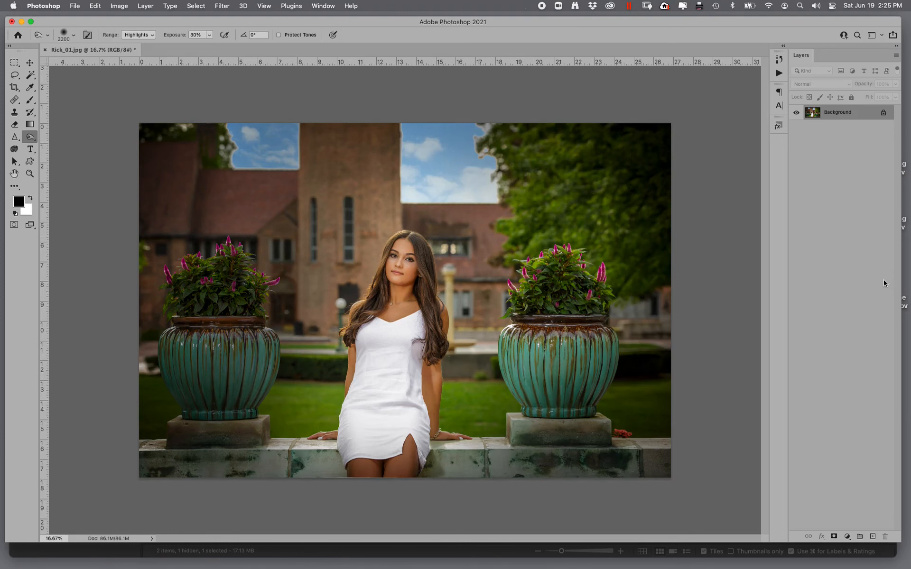
- Crop a sliver off the image's upper-right corner
click(22, 91)
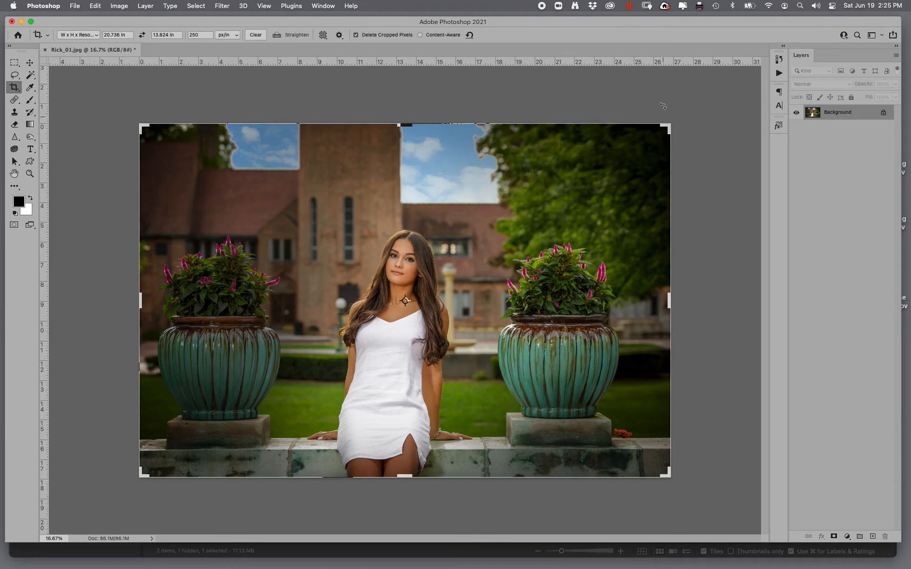
drag(668, 125, 650, 130)
key(Return)
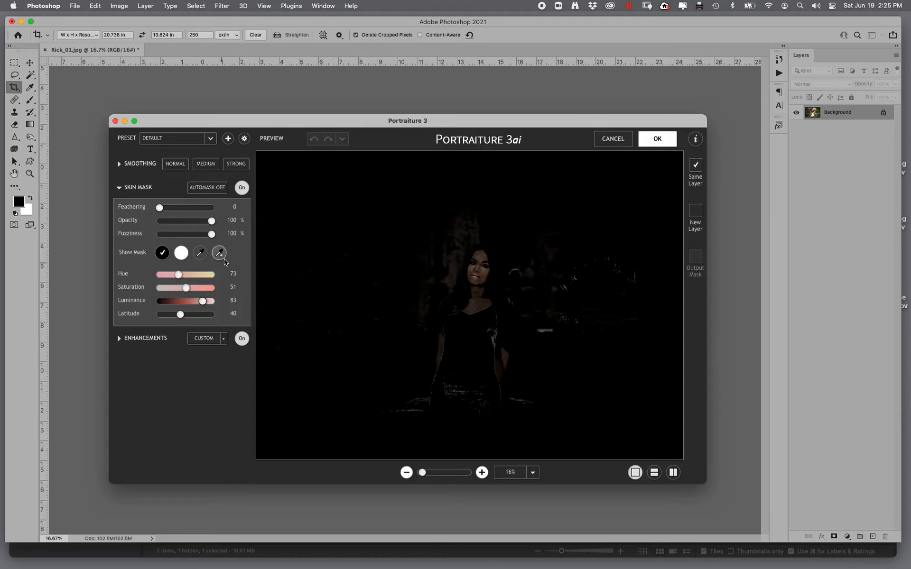
- Sample a skin-mask colour in the Portraiture preview with the mask picker
click(219, 253)
click(541, 233)
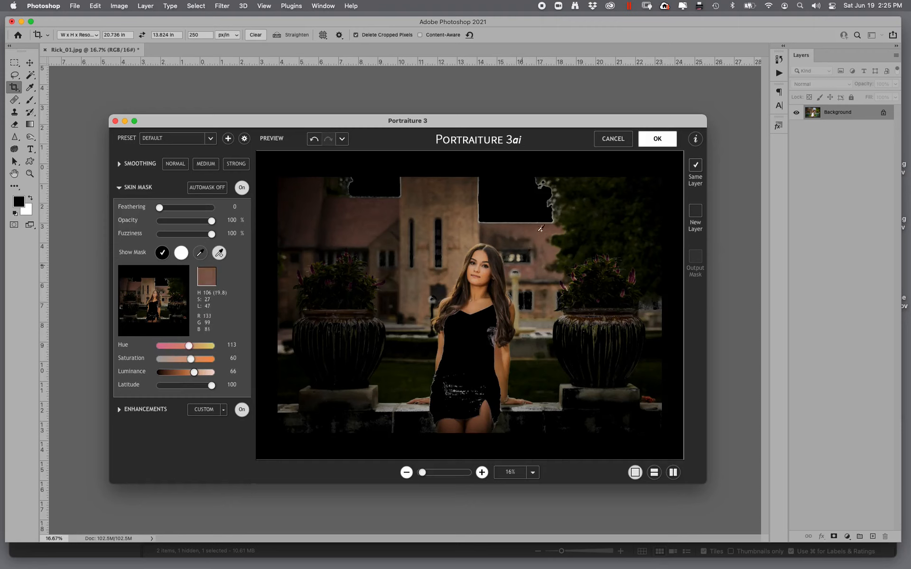
- Add a second skin sample from the subject's skin in the Portraiture preview and apply the filter
click(221, 253)
click(485, 268)
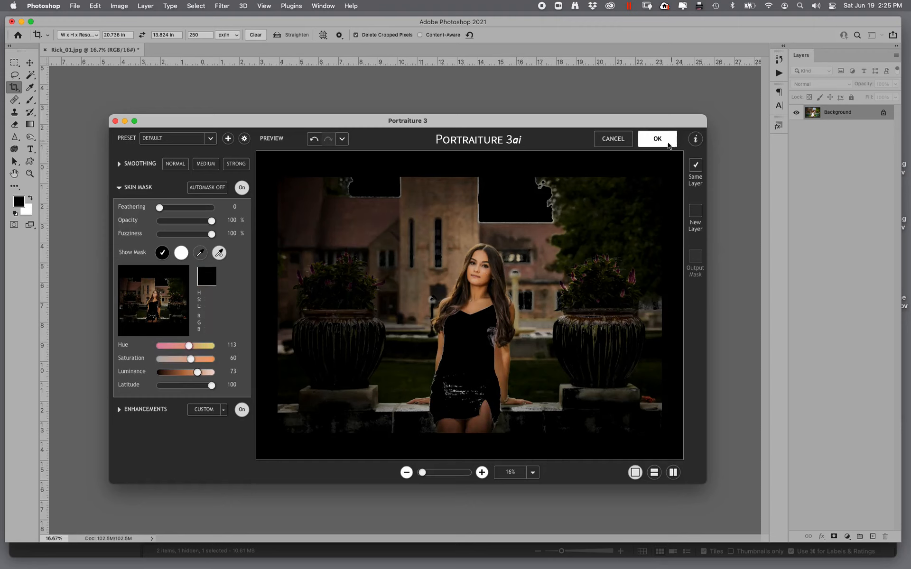
key(Return)
- Fade the Portraiture effect to 20% opacity in Soft Light mode
key(ctrl+shift+f)
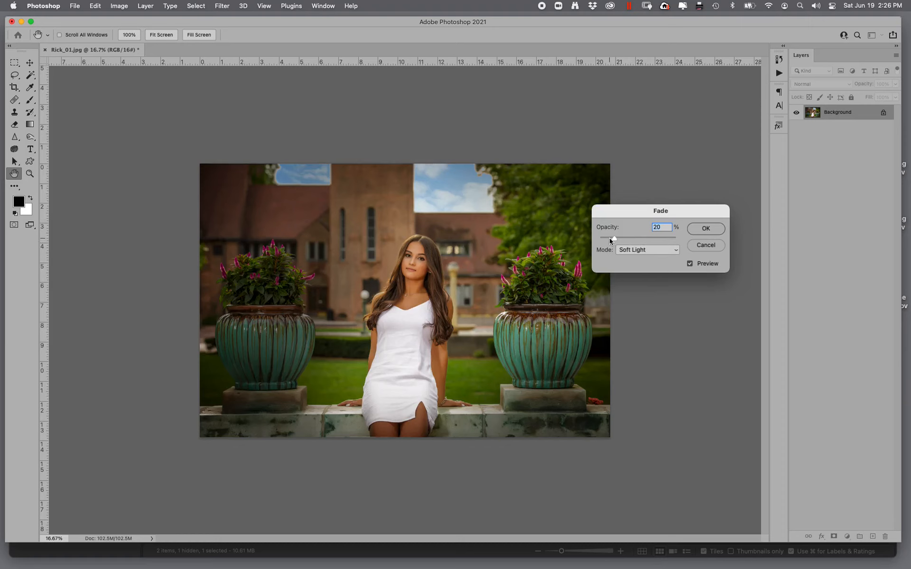
drag(610, 241, 612, 242)
click(702, 230)
click(701, 231)
- Apply a Levels adjustment with the black input at 4 and the white input at 241
key(ctrl+l)
key(alt)
drag(565, 283, 569, 283)
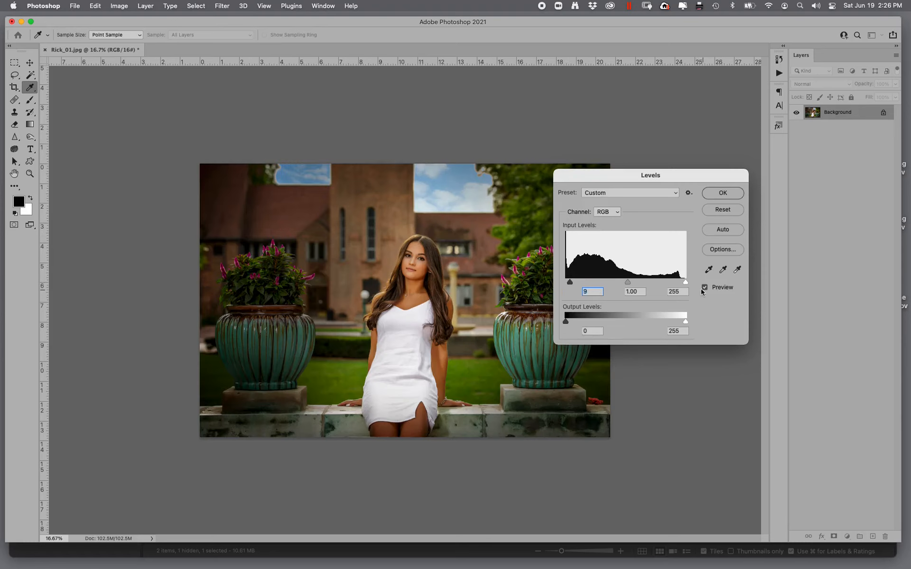
drag(685, 284, 678, 283)
drag(570, 284, 568, 284)
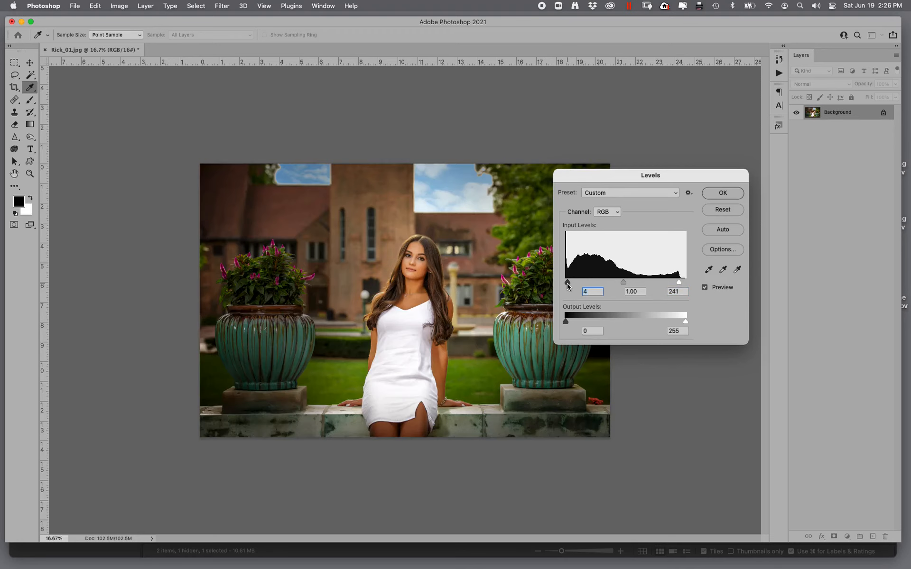
click(723, 193)
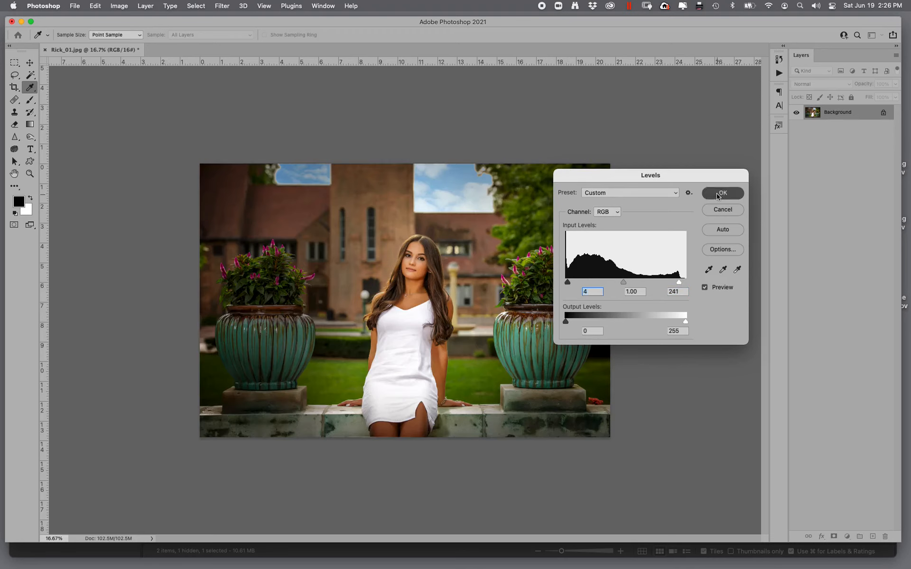
key(y)
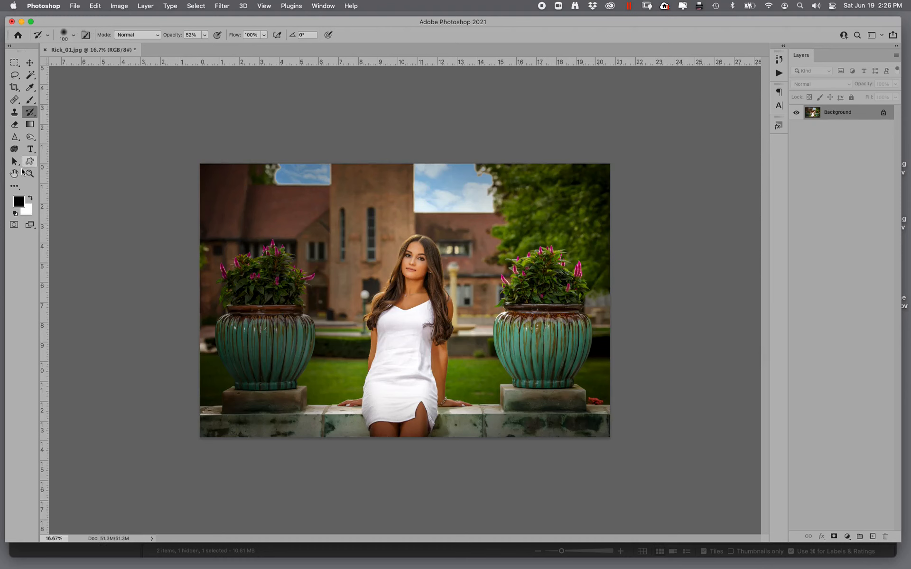
double_click(30, 174)
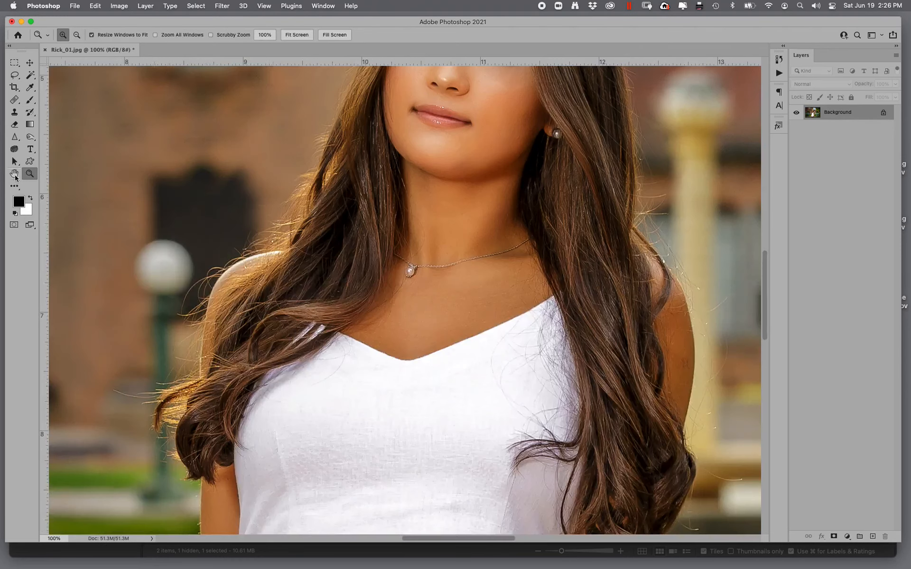
double_click(14, 174)
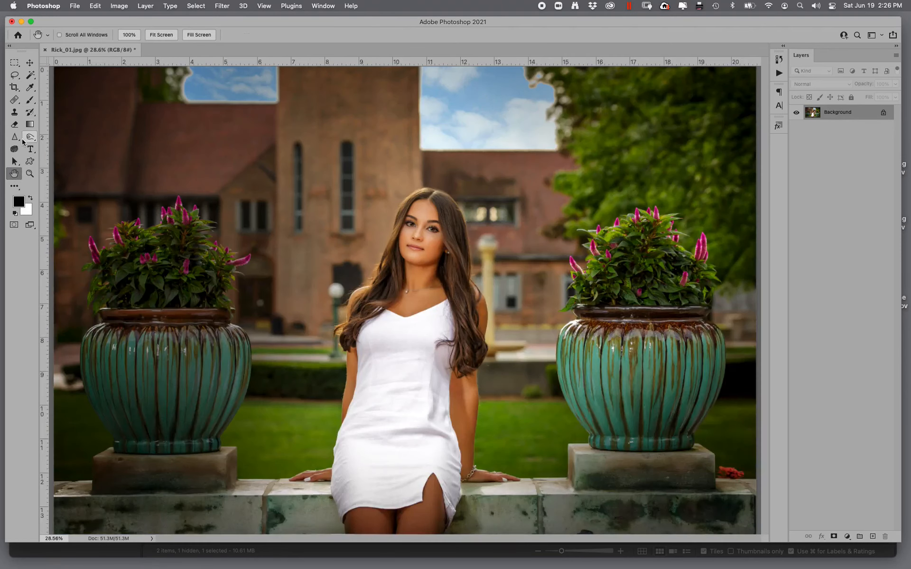